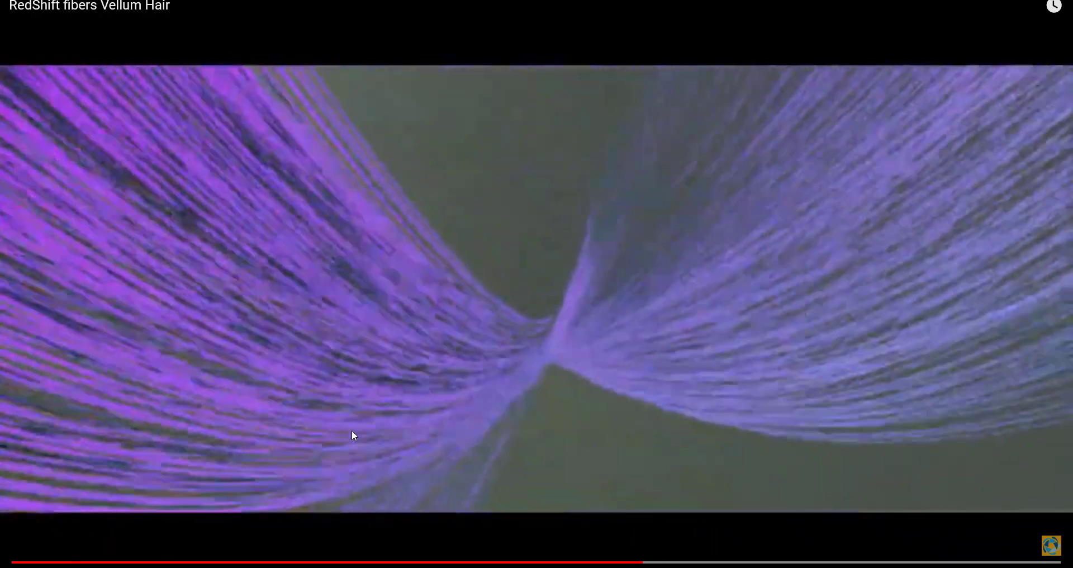
# - Highlight the sticky note's topics: Vellum Strings, RedShift Volume Light and RedShift Hair Shader
pyautogui.press('space')
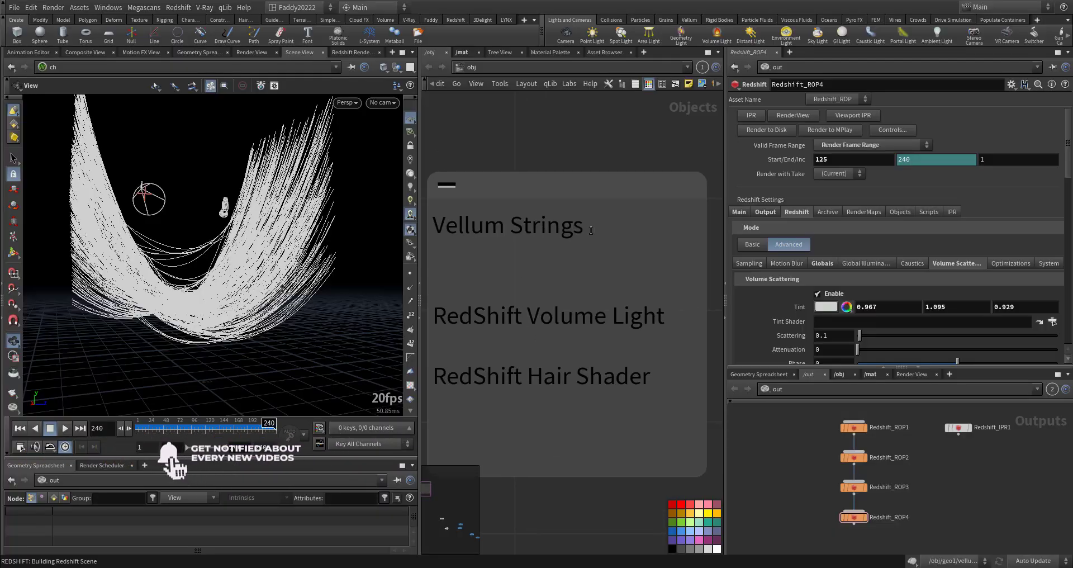
pyautogui.click(591, 229)
pyautogui.moveTo(591, 230); pyautogui.dragTo(435, 228)
pyautogui.moveTo(667, 321); pyautogui.dragTo(600, 337)
pyautogui.moveTo(627, 387); pyautogui.dragTo(434, 386)
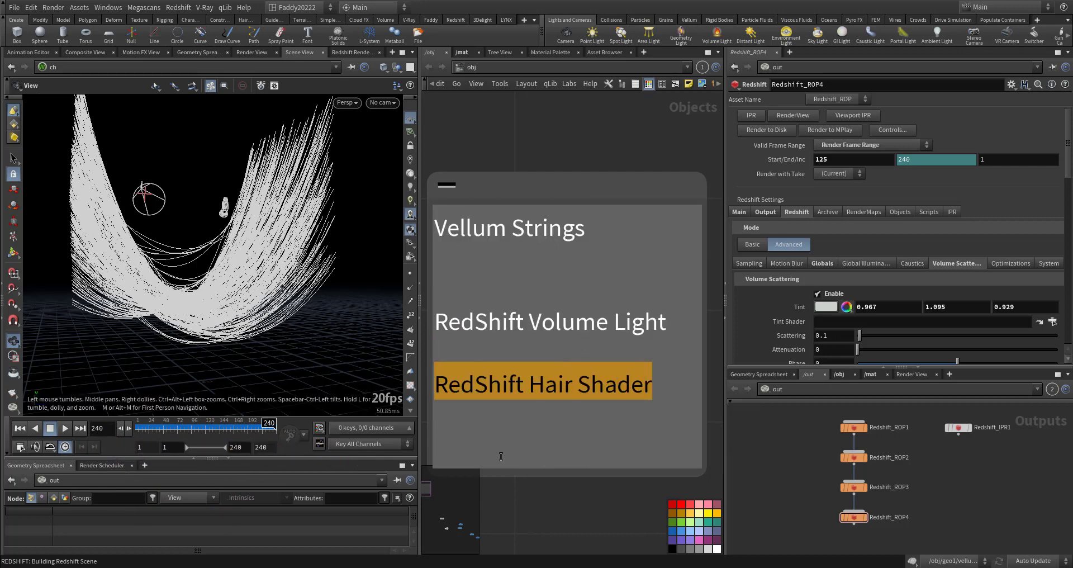
# - Examine the geometry, light and camera nodes in the object network
pyautogui.moveTo(585, 535); pyautogui.dragTo(552, 414, button='middle')
pyautogui.scroll(-6, 557, 424)
pyautogui.moveTo(568, 450); pyautogui.dragTo(587, 364, button='middle')
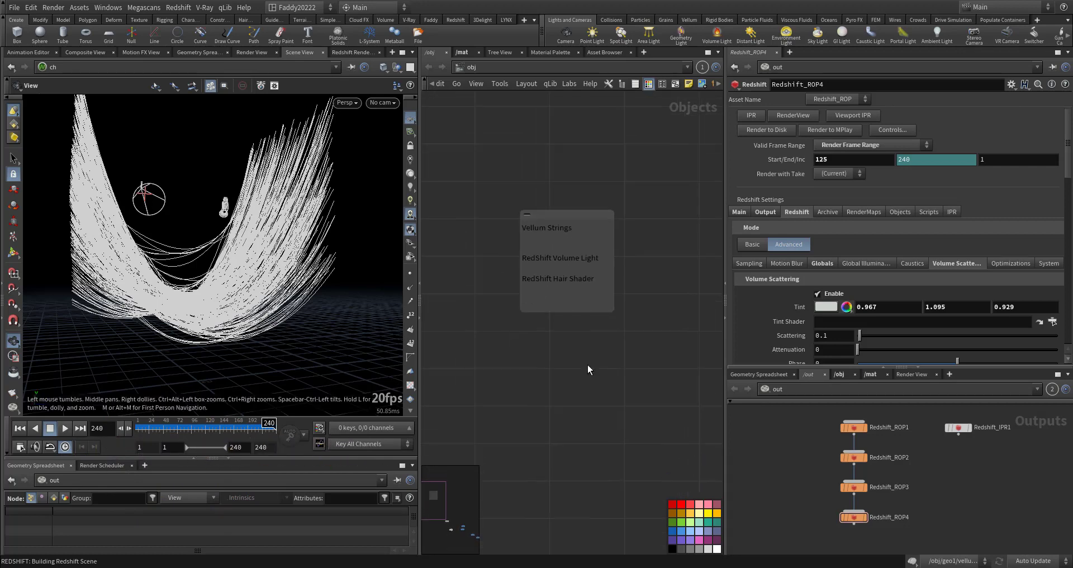
pyautogui.scroll(-1, 590, 369)
pyautogui.moveTo(603, 427); pyautogui.dragTo(522, 275, button='middle')
pyautogui.scroll(-3, 571, 344)
pyautogui.moveTo(631, 376); pyautogui.dragTo(562, 356, button='middle')
pyautogui.scroll(1, 595, 407)
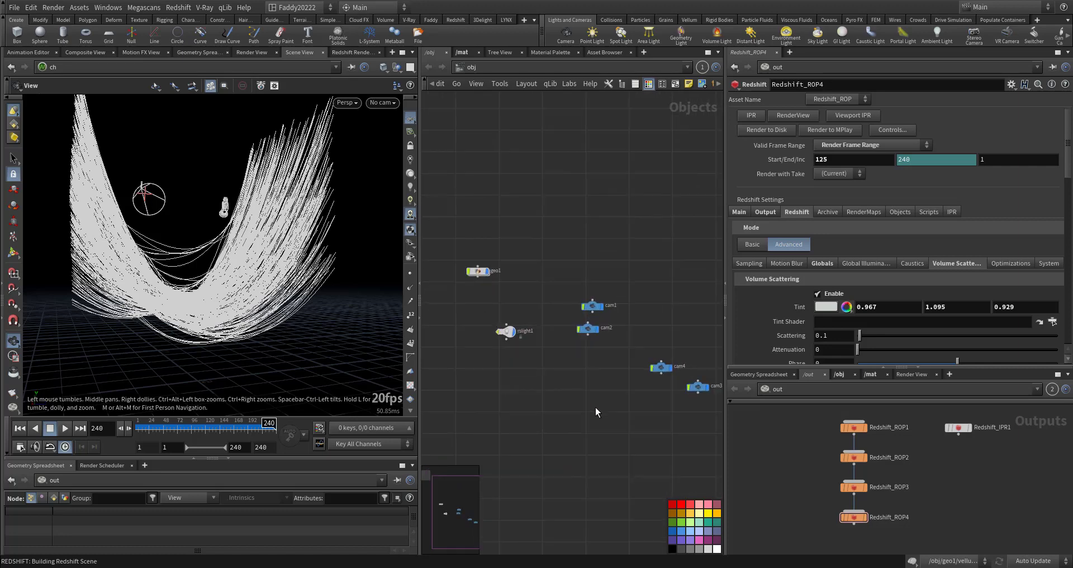
# - Look at the strands through cam1, cam2, cam3 and cam4 in the viewport
pyautogui.click(383, 103)
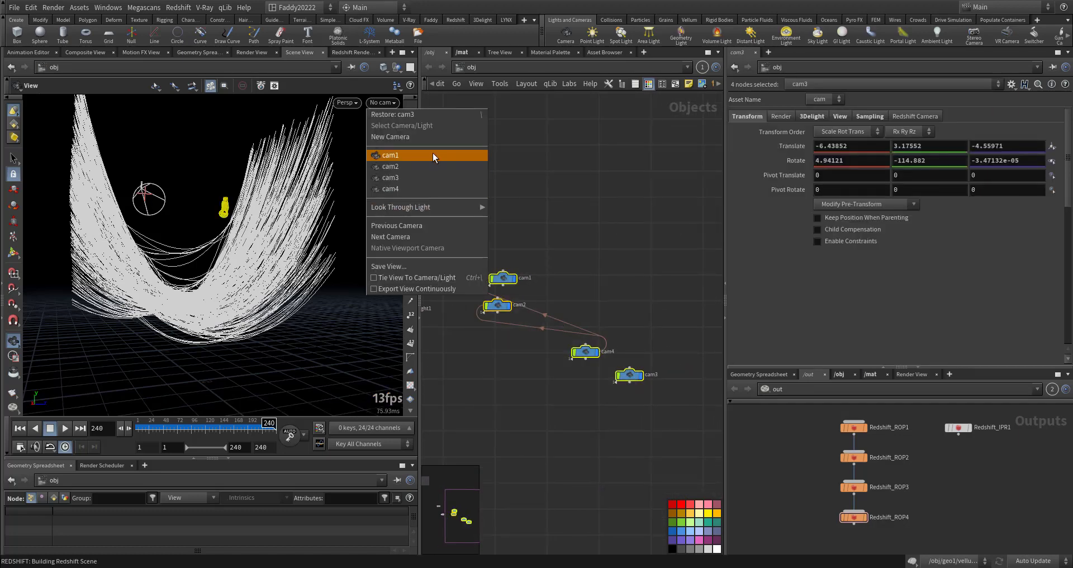
pyautogui.click(433, 155)
pyautogui.click(383, 102)
pyautogui.click(390, 166)
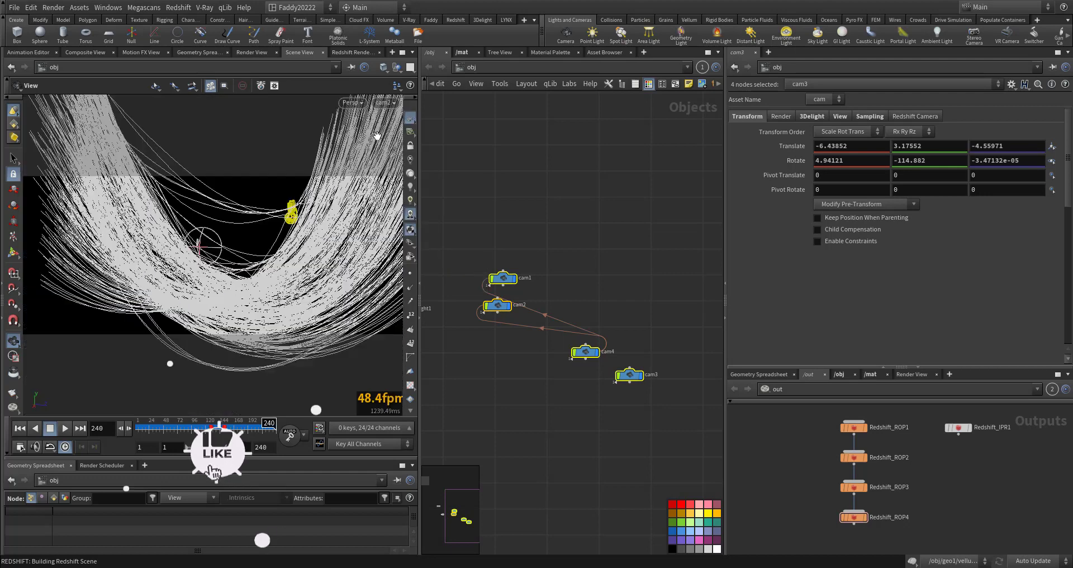
pyautogui.click(383, 102)
pyautogui.click(395, 178)
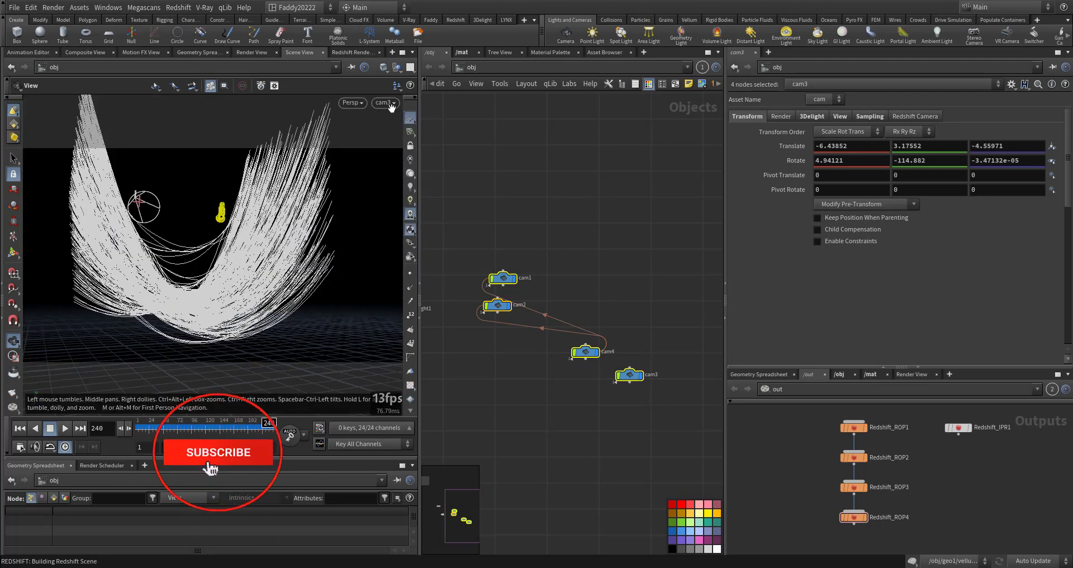
pyautogui.click(390, 103)
pyautogui.click(399, 193)
# - Leave the camera view to show the strands, light and cameras together, and return the timeline to frame 1
pyautogui.moveTo(263, 213); pyautogui.dragTo(242, 220)
pyautogui.moveTo(336, 316); pyautogui.dragTo(214, 366)
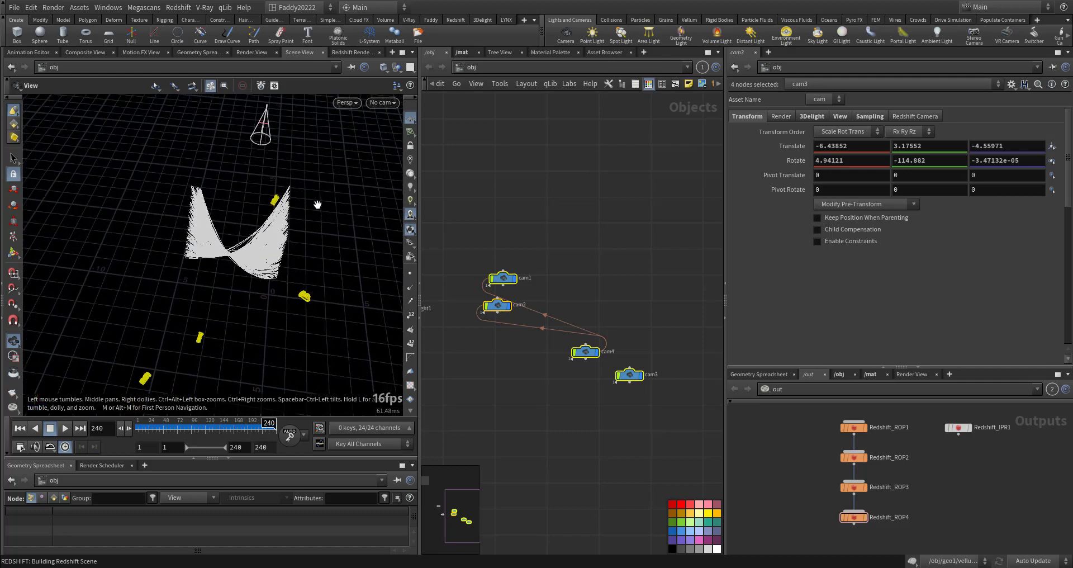
pyautogui.moveTo(502, 332); pyautogui.dragTo(539, 448, button='middle')
pyautogui.click(24, 433)
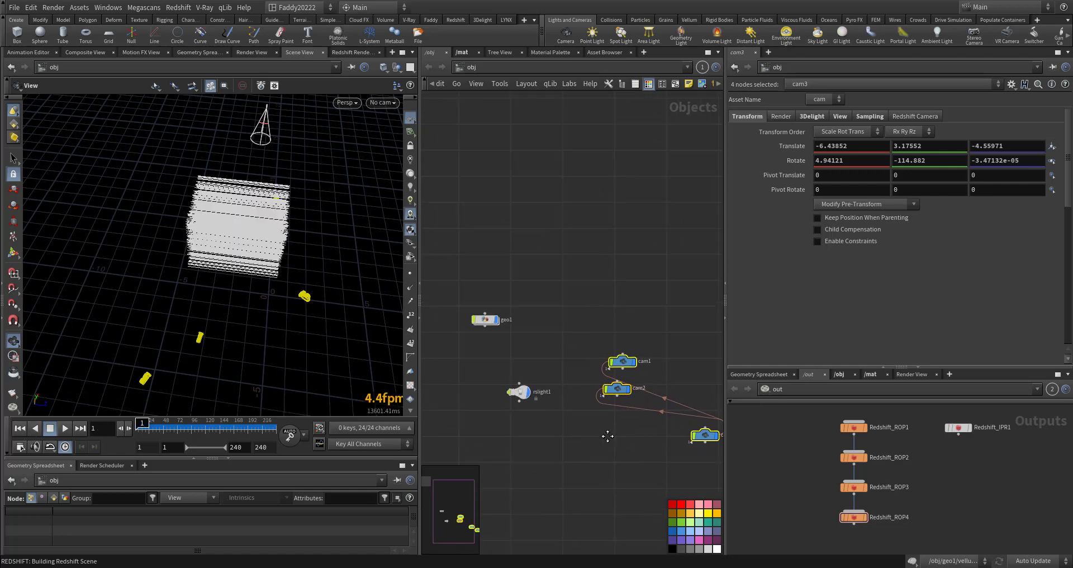
# - Inspect the intensity and volume contribution settings of rslight1
pyautogui.scroll(3, 525, 368)
pyautogui.click(523, 414)
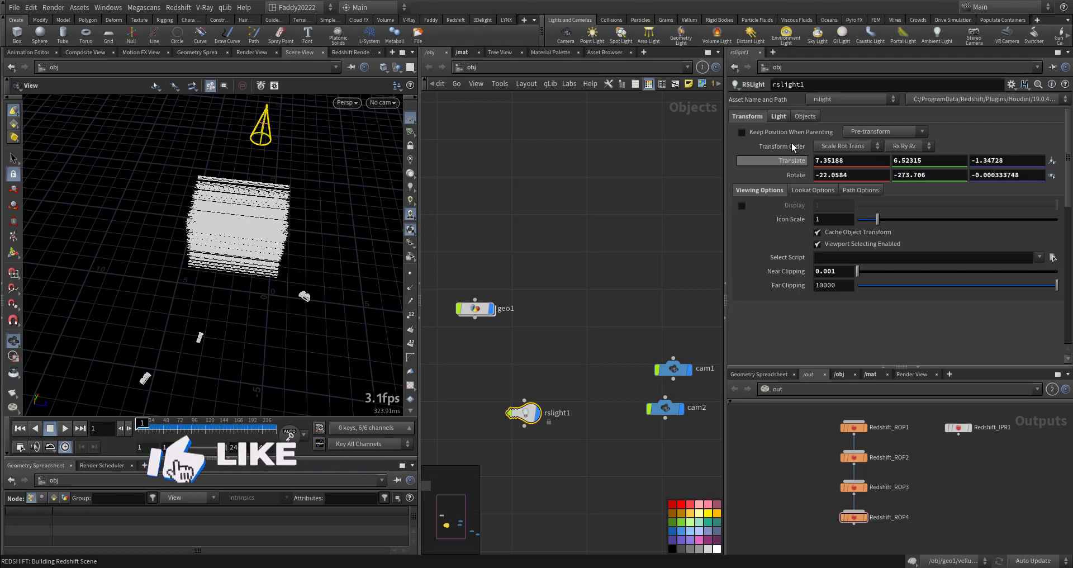
pyautogui.click(779, 118)
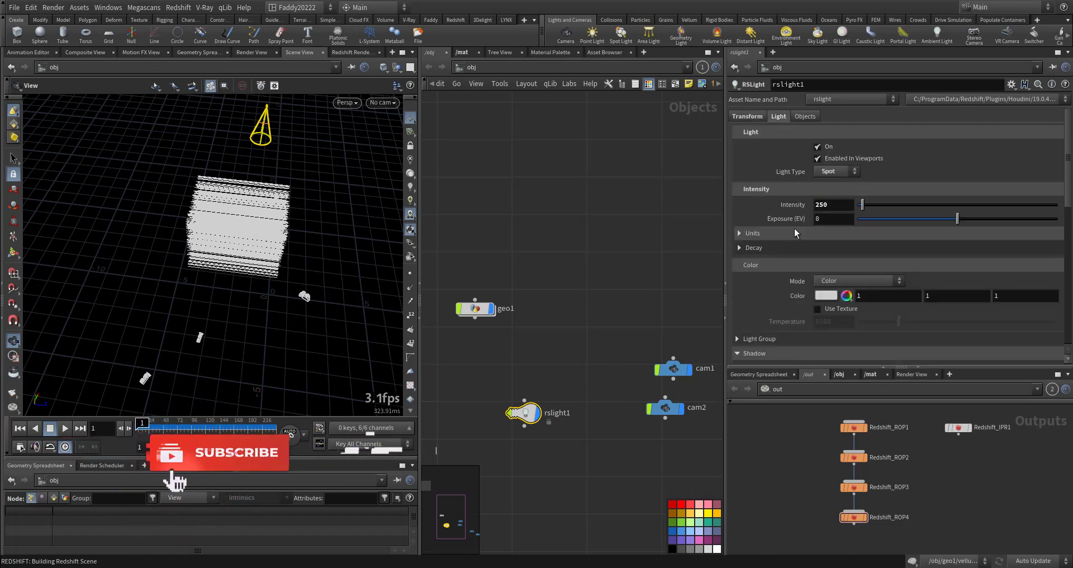
pyautogui.click(827, 205)
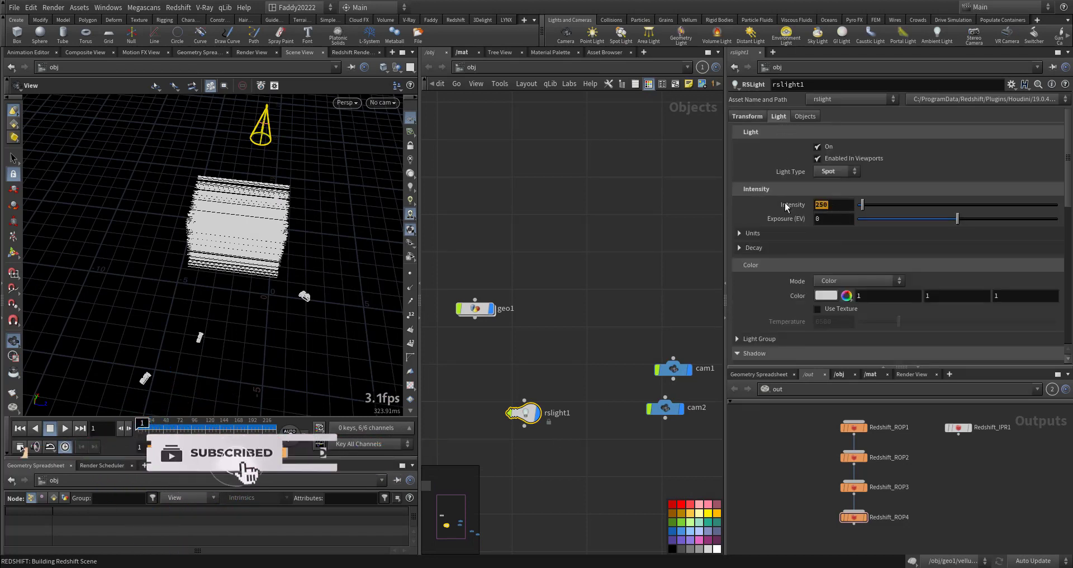
pyautogui.scroll(-10, 777, 256)
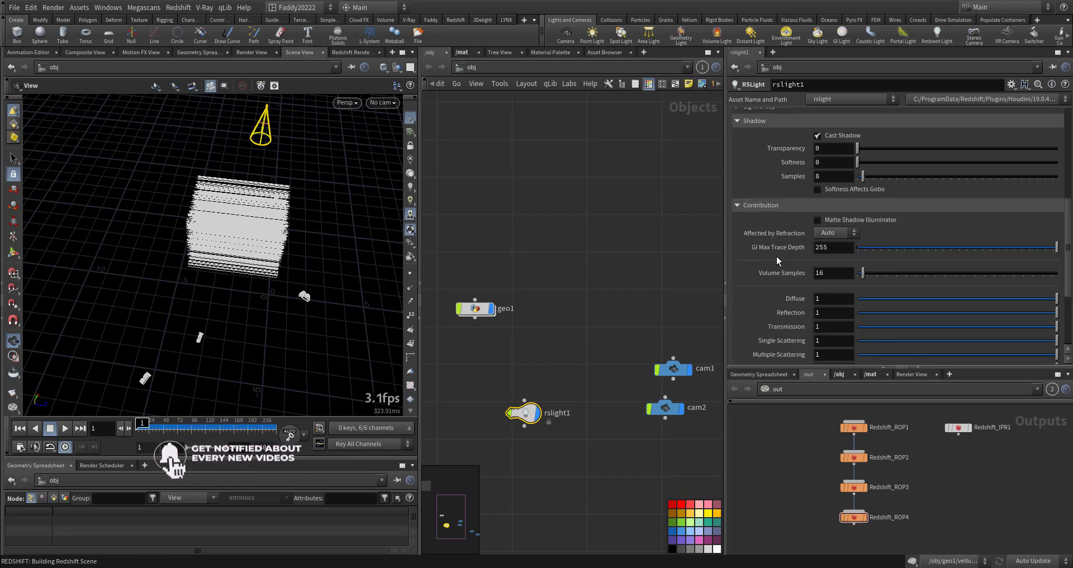
pyautogui.click(833, 310)
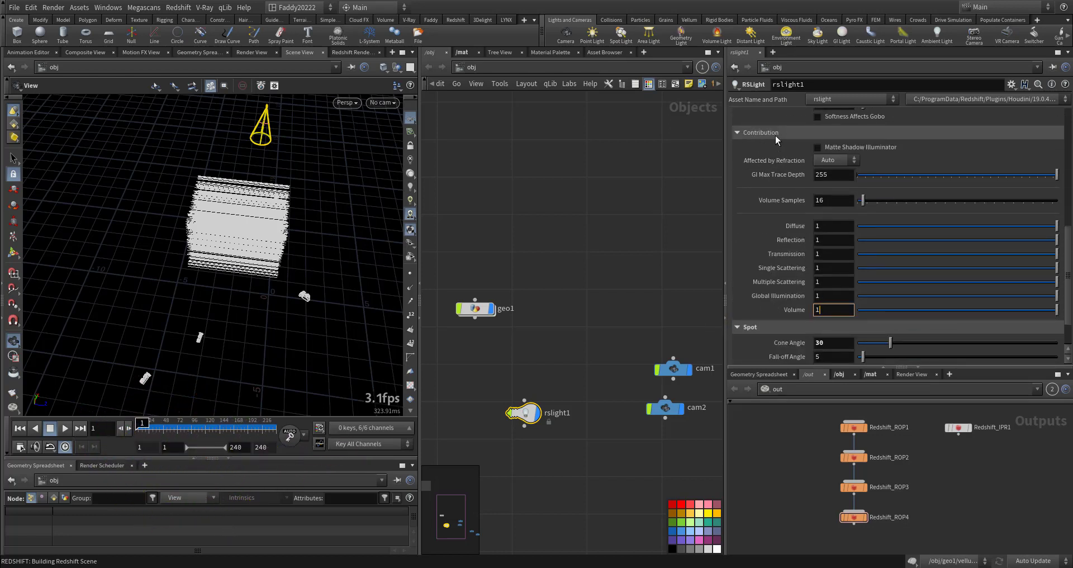
# - Show the grid1 node and its parameters inside the geo1 network, framing the grid in the viewport
pyautogui.moveTo(585, 295); pyautogui.dragTo(667, 235, button='middle')
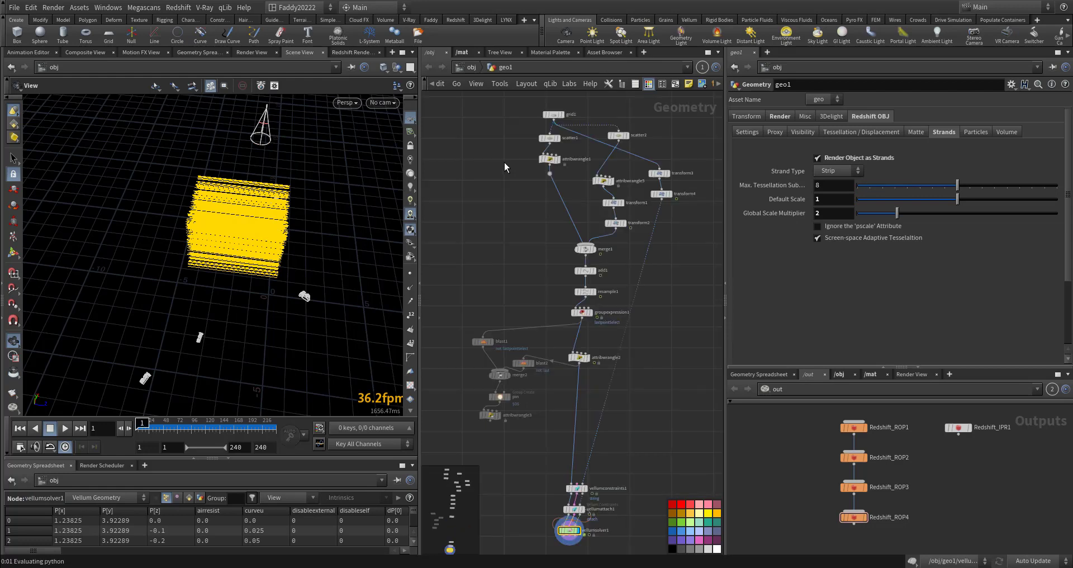
pyautogui.scroll(6, 561, 249)
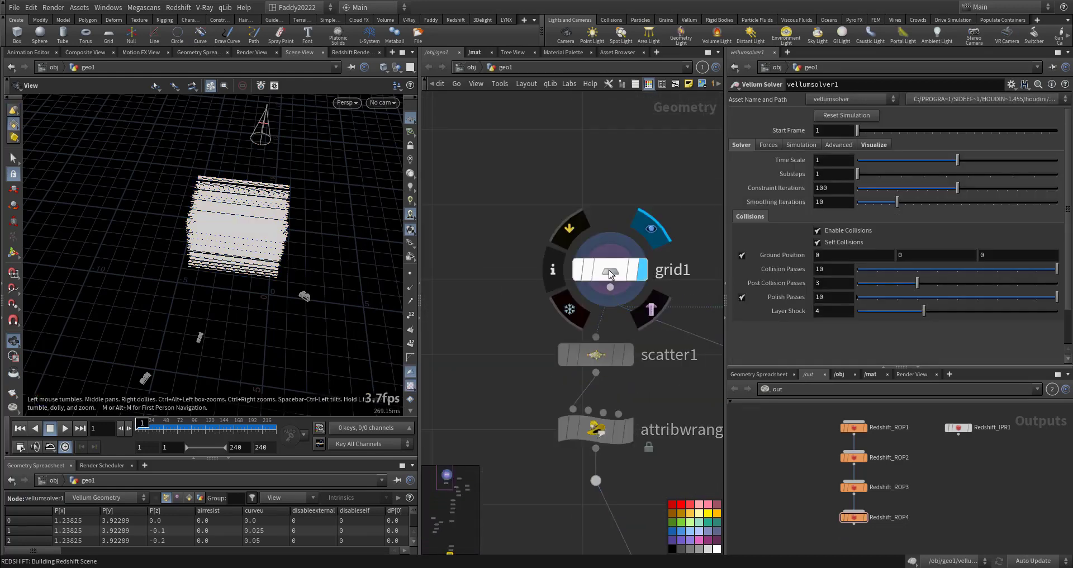
pyautogui.click(609, 272)
pyautogui.moveTo(322, 231); pyautogui.dragTo(389, 189)
pyautogui.hotkey('shift', 'h')
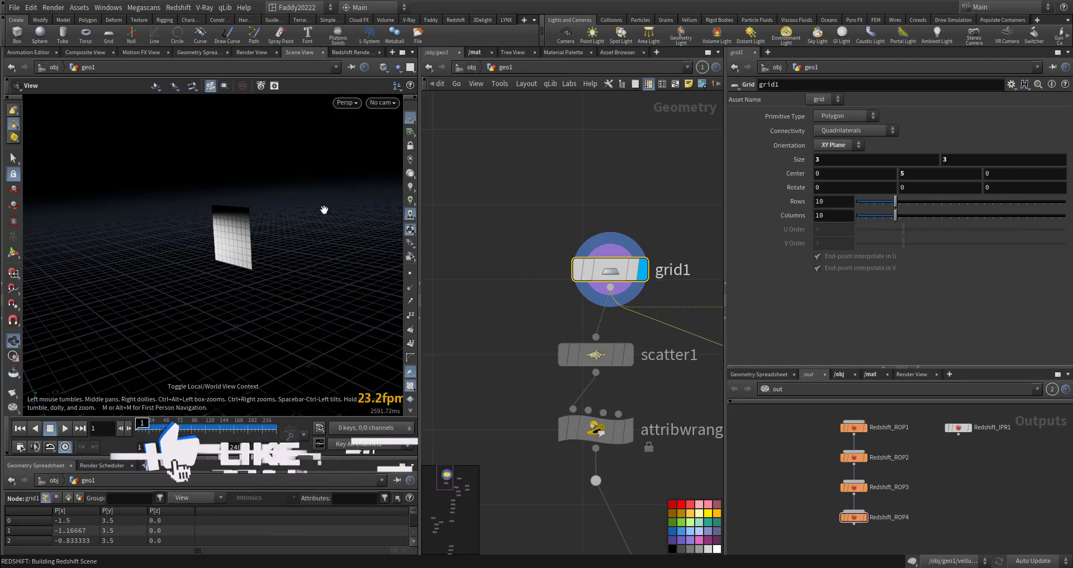
# - Light the grid evenly with the viewport's headlight and view it from an angle
pyautogui.moveTo(341, 226); pyautogui.dragTo(381, 223)
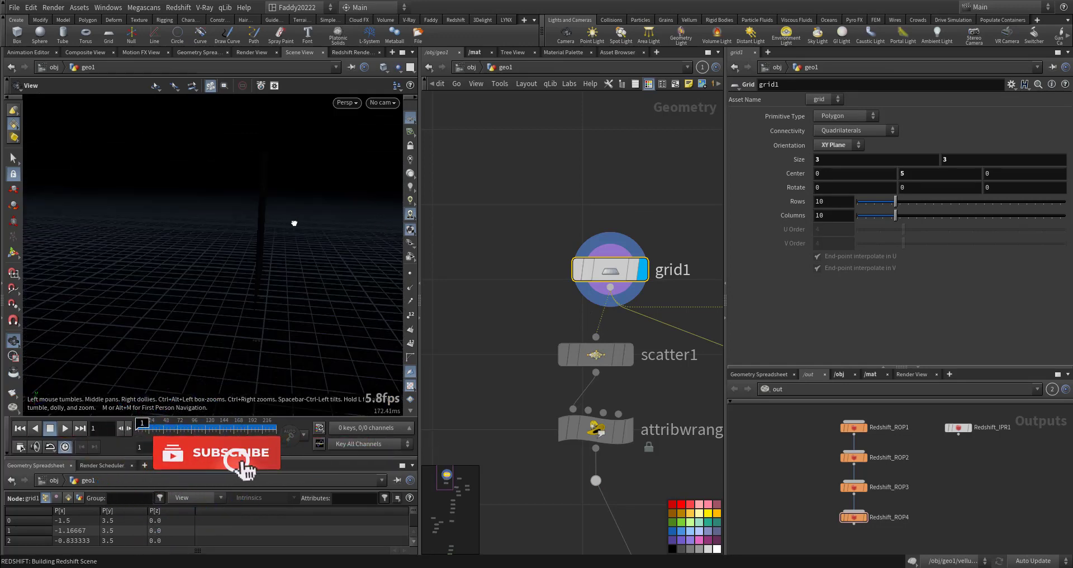
pyautogui.moveTo(294, 223); pyautogui.dragTo(341, 216)
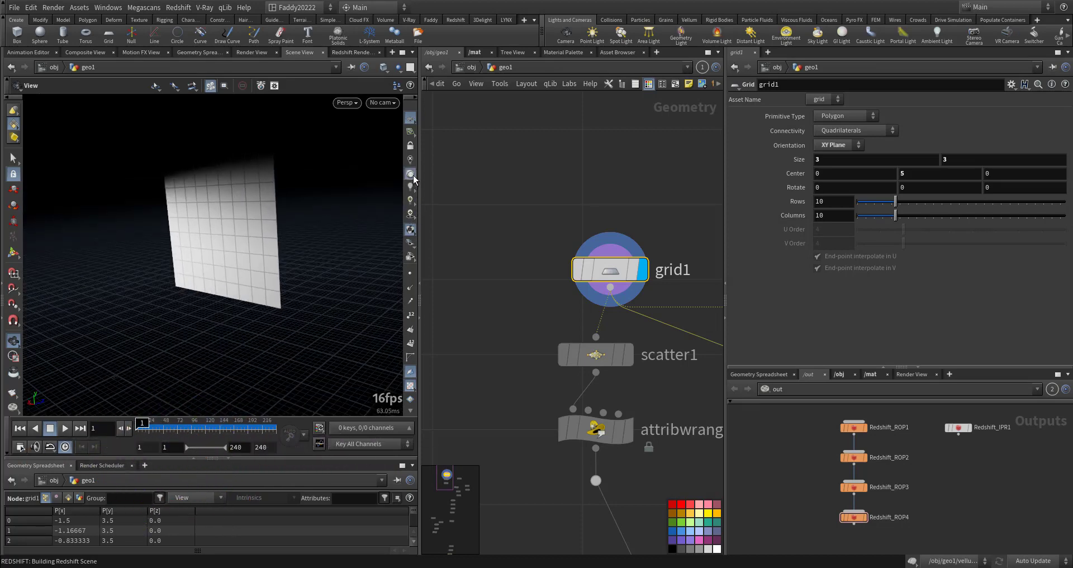
pyautogui.moveTo(400, 178); pyautogui.dragTo(387, 174)
pyautogui.moveTo(267, 220); pyautogui.dragTo(290, 229)
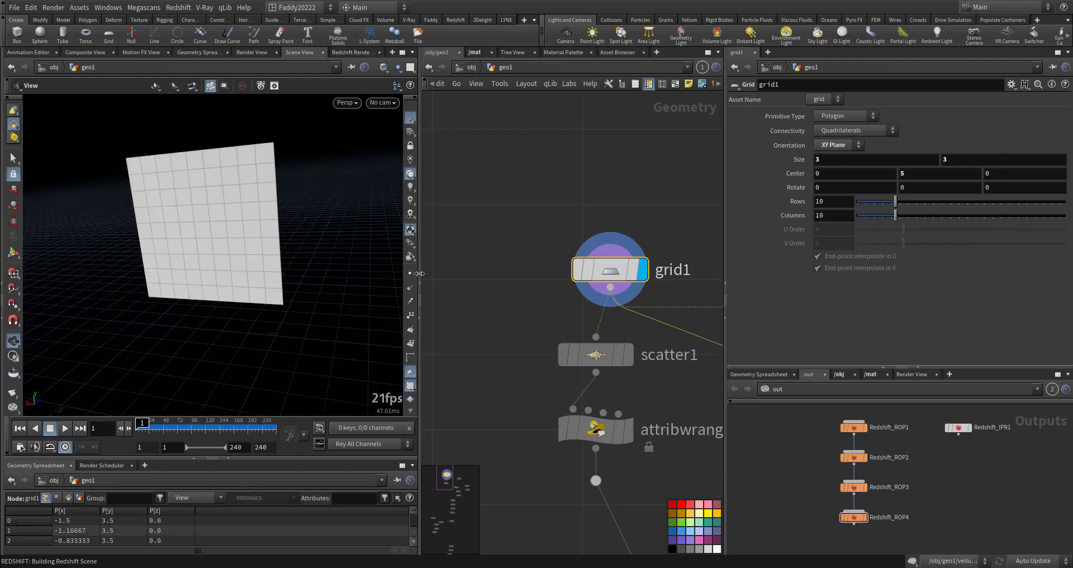
# - Display the points of scatter1 and scatter2 and inspect the settings of scatter2
pyautogui.moveTo(502, 275); pyautogui.dragTo(520, 222, button='middle')
pyautogui.scroll(-3, 520, 222)
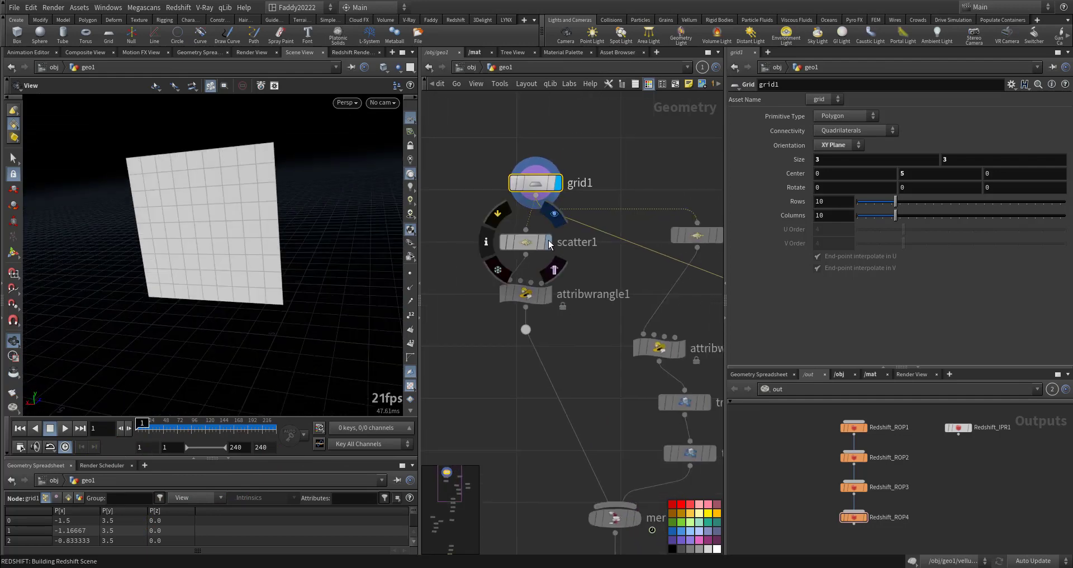
pyautogui.click(549, 244)
pyautogui.moveTo(574, 351); pyautogui.dragTo(556, 295, button='middle')
pyautogui.click(624, 241)
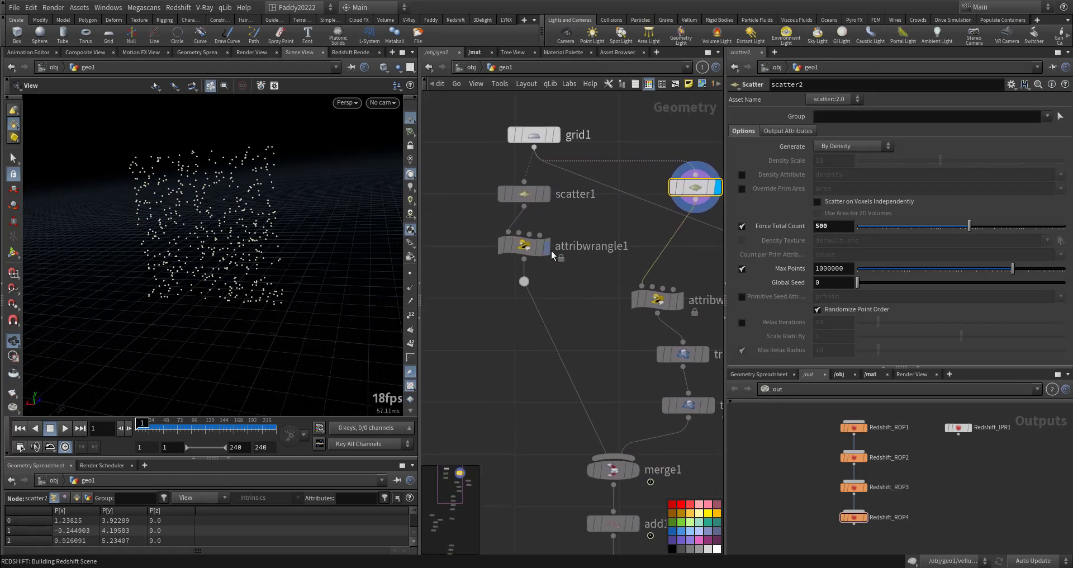
pyautogui.click(547, 250)
pyautogui.click(518, 244)
pyautogui.scroll(4, 518, 243)
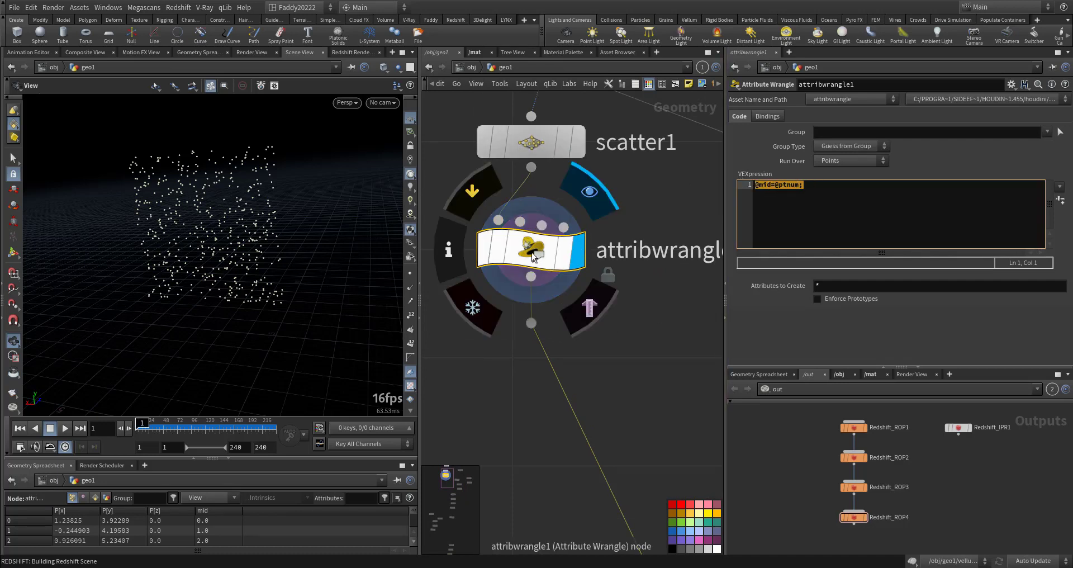
pyautogui.middleClick(533, 257)
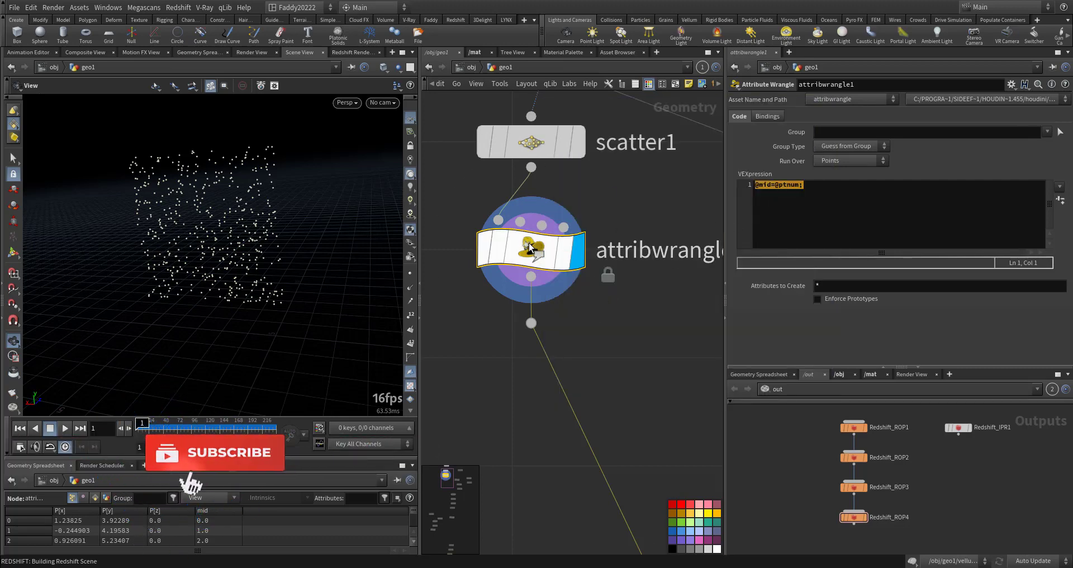
# - Examine the matching VEX expression in attribwrangle5 below the second scatter
pyautogui.moveTo(683, 376); pyautogui.dragTo(498, 342, button='middle')
pyautogui.moveTo(578, 277); pyautogui.dragTo(612, 317, button='middle')
pyautogui.click(617, 316)
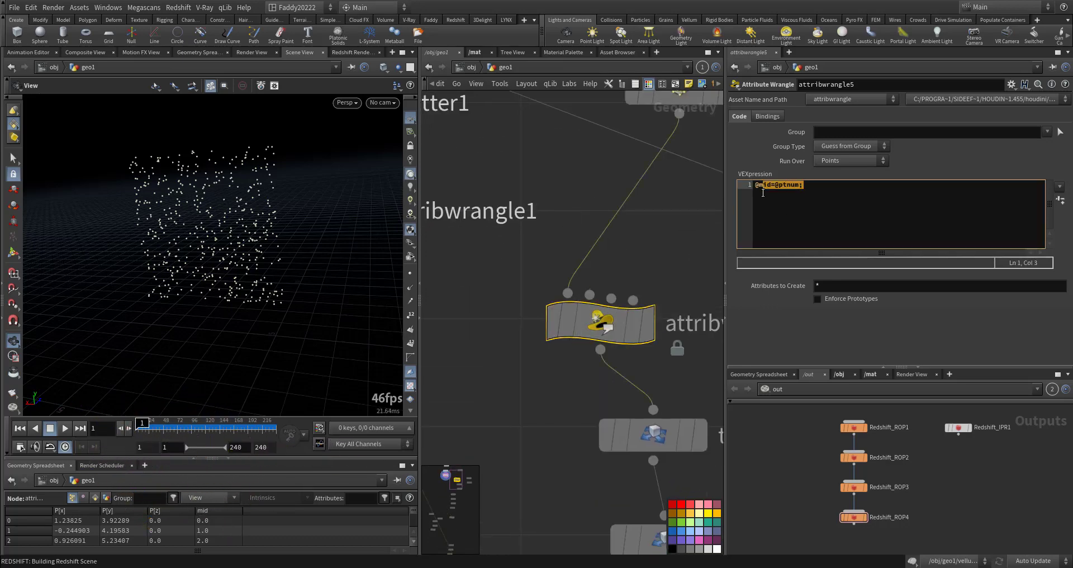
# - Display transform1 and template attribwrangle1 to compare both sets of points in the viewport
pyautogui.scroll(-3, 539, 369)
pyautogui.moveTo(533, 363); pyautogui.dragTo(483, 254, button='middle')
pyautogui.click(624, 266)
pyautogui.moveTo(447, 160); pyautogui.dragTo(494, 184, button='middle')
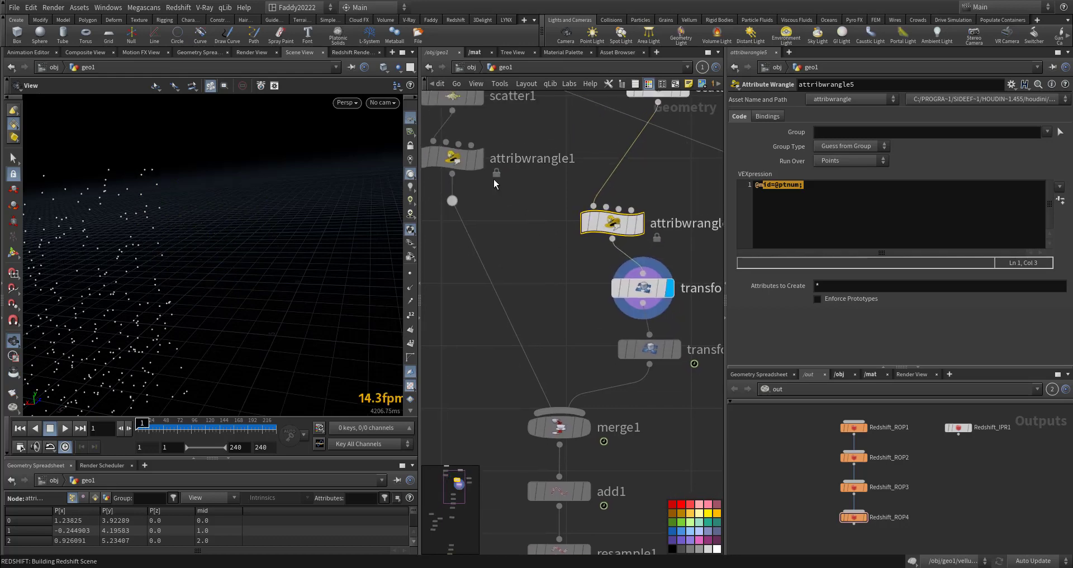
pyautogui.click(472, 162)
pyautogui.moveTo(261, 251); pyautogui.dragTo(172, 264)
pyautogui.moveTo(539, 318); pyautogui.dragTo(489, 257, button='middle')
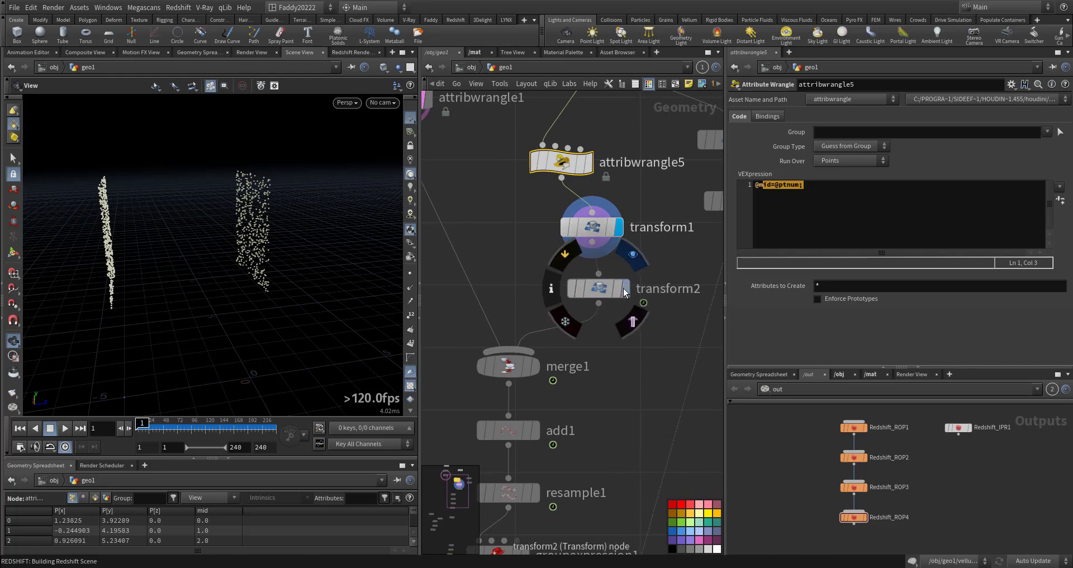
pyautogui.click(624, 288)
pyautogui.click(594, 288)
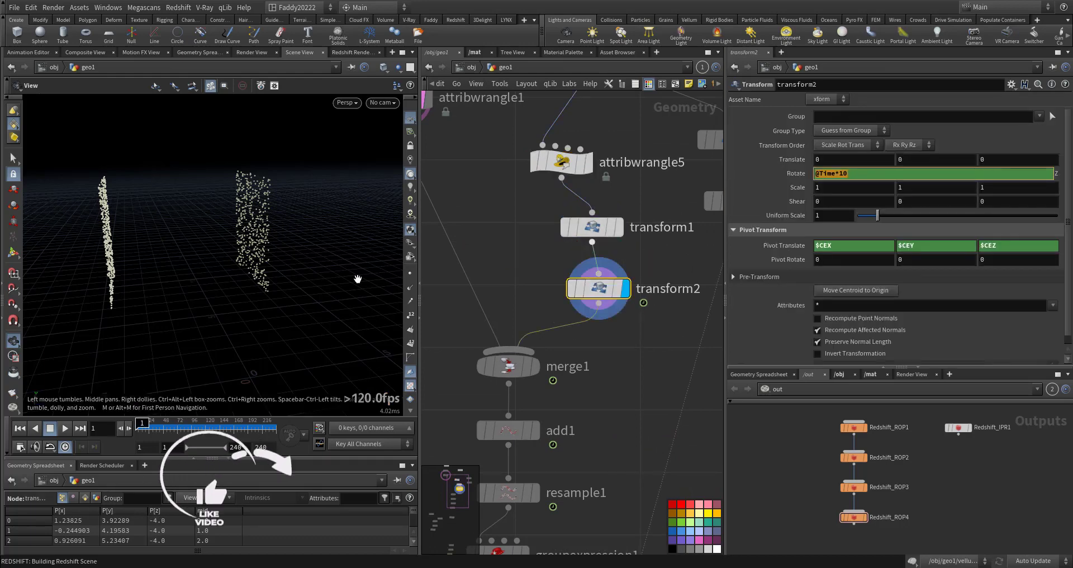
pyautogui.moveTo(251, 279); pyautogui.dragTo(207, 264)
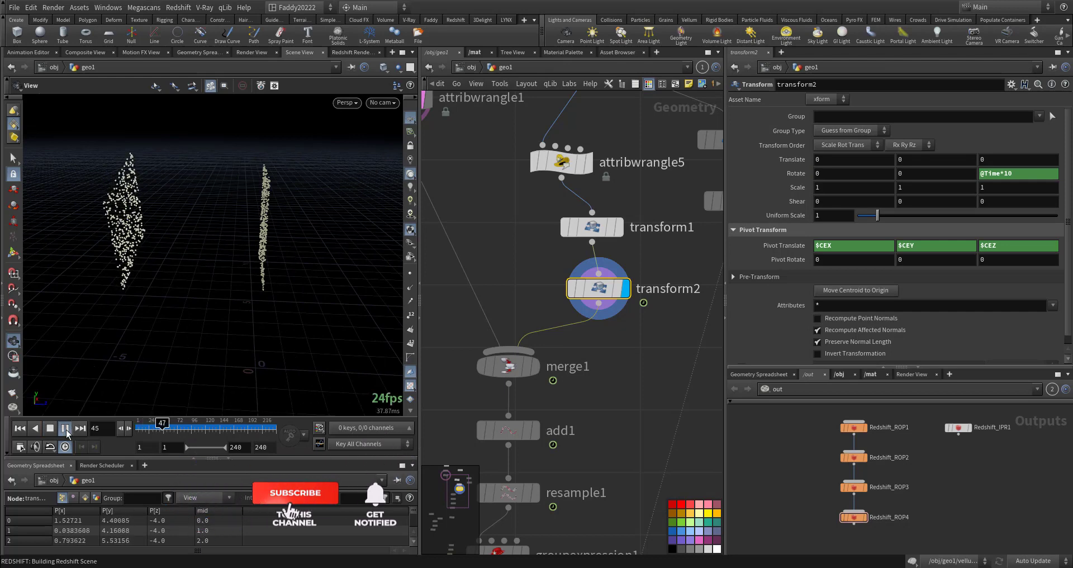
pyautogui.click(65, 428)
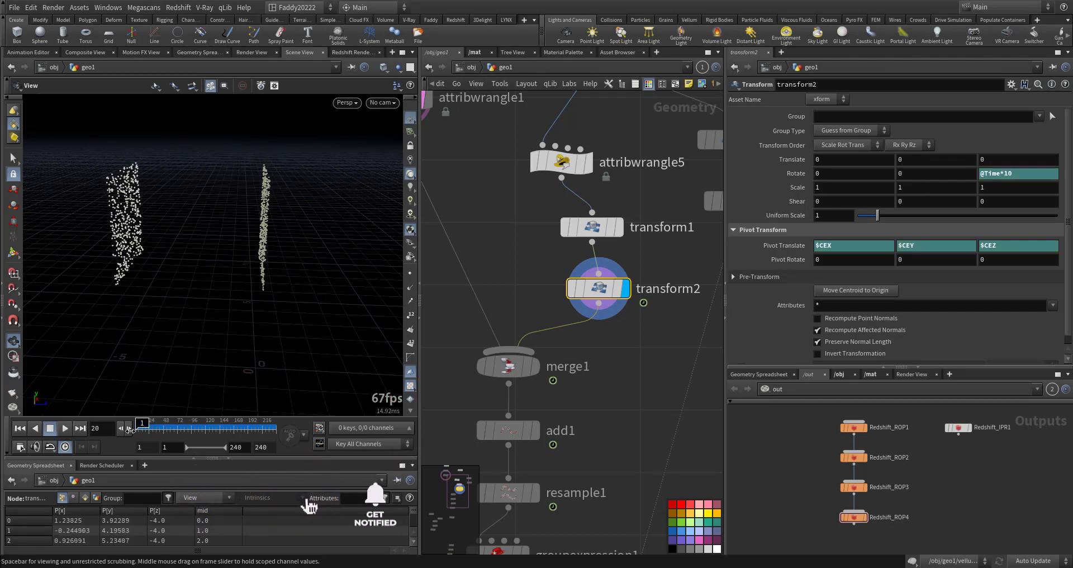
# - Display the merge1 node and inspect its two inputs
pyautogui.moveTo(624, 376); pyautogui.dragTo(672, 267, button='middle')
pyautogui.click(557, 317)
pyautogui.click(529, 323)
# - Display the add1 node and inspect how it builds lines by the mid attribute
pyautogui.scroll(2, 625, 284)
pyautogui.click(574, 255)
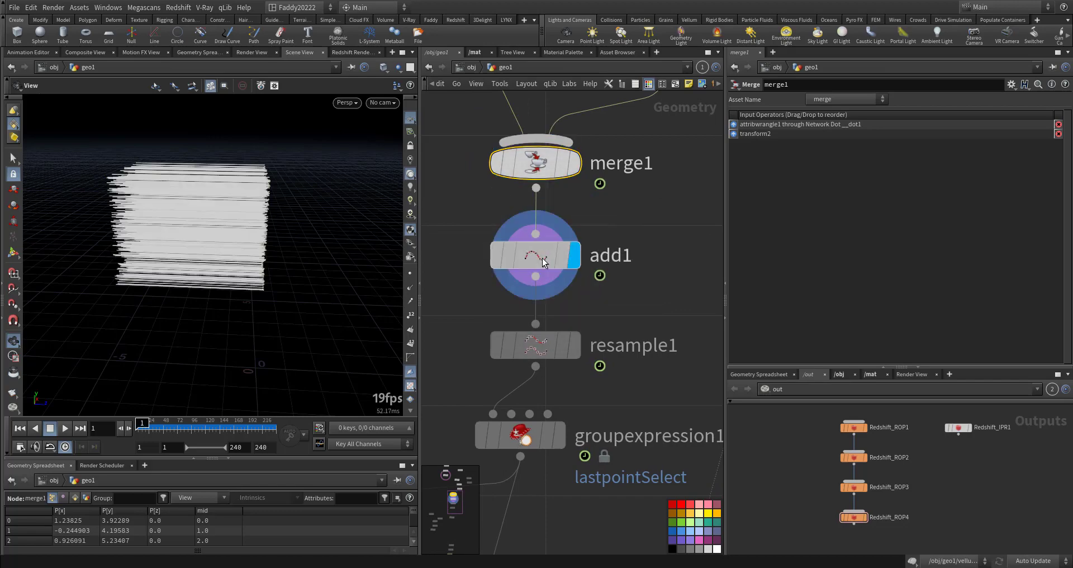
pyautogui.click(535, 254)
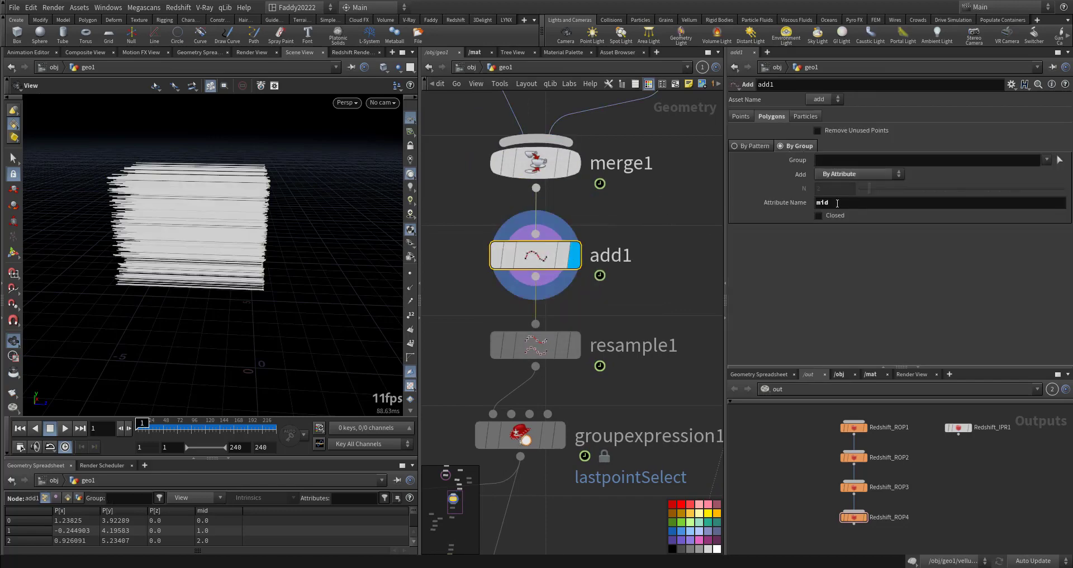
pyautogui.moveTo(165, 250); pyautogui.dragTo(128, 263)
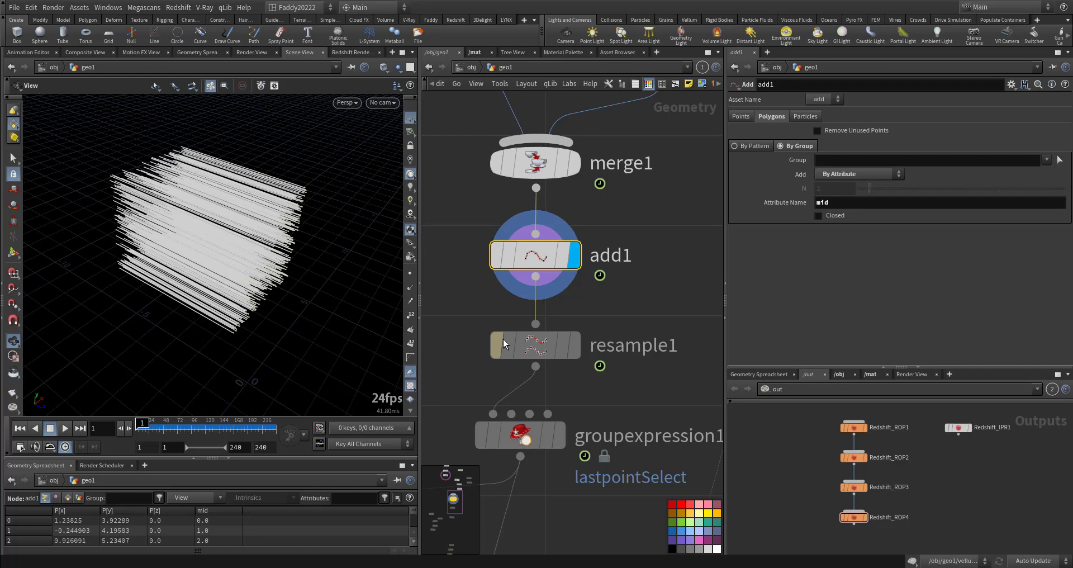
# - Turn on point display in the viewport and display the resample1 node's subdivided strands
pyautogui.click(409, 274)
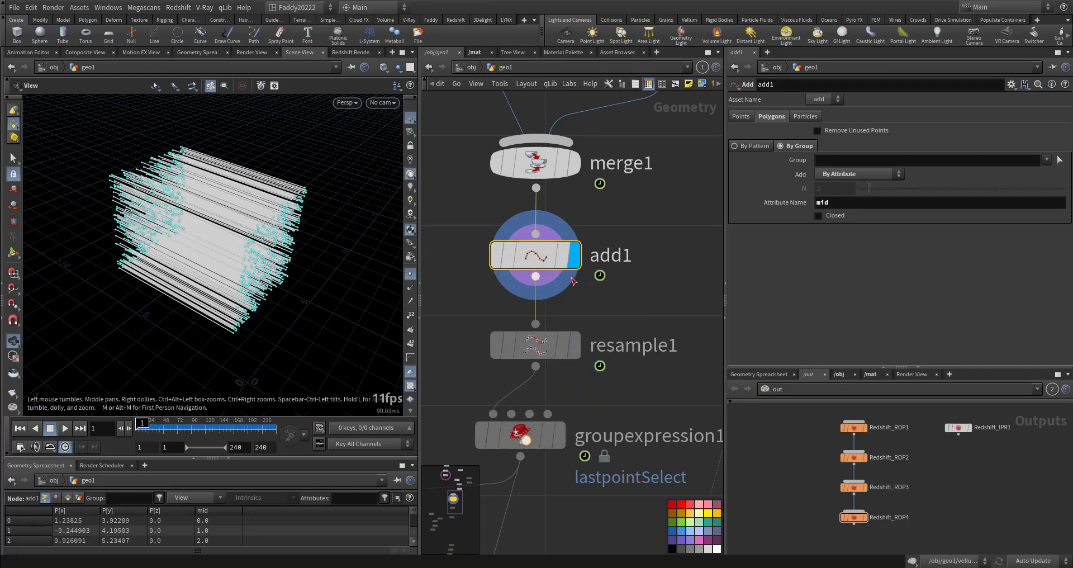
pyautogui.click(574, 345)
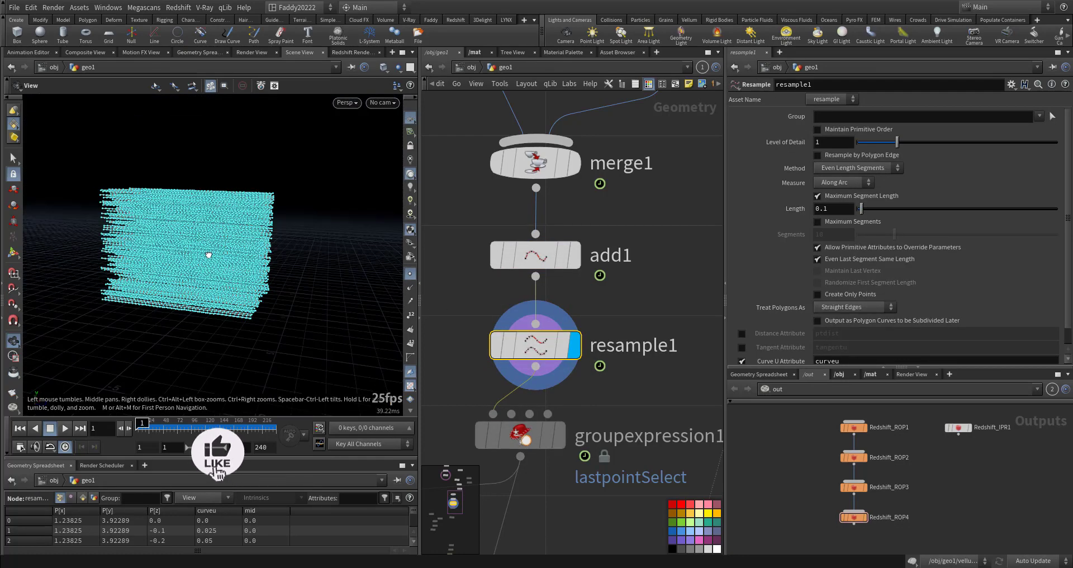
# - Display the groupexpression1 node and copy the VEXpression that defines its lastpointSelect group
pyautogui.moveTo(209, 254); pyautogui.dragTo(219, 288)
pyautogui.moveTo(596, 397); pyautogui.dragTo(590, 290, button='middle')
pyautogui.moveTo(595, 432); pyautogui.dragTo(618, 346, button='middle')
pyautogui.moveTo(318, 235); pyautogui.dragTo(60, 200)
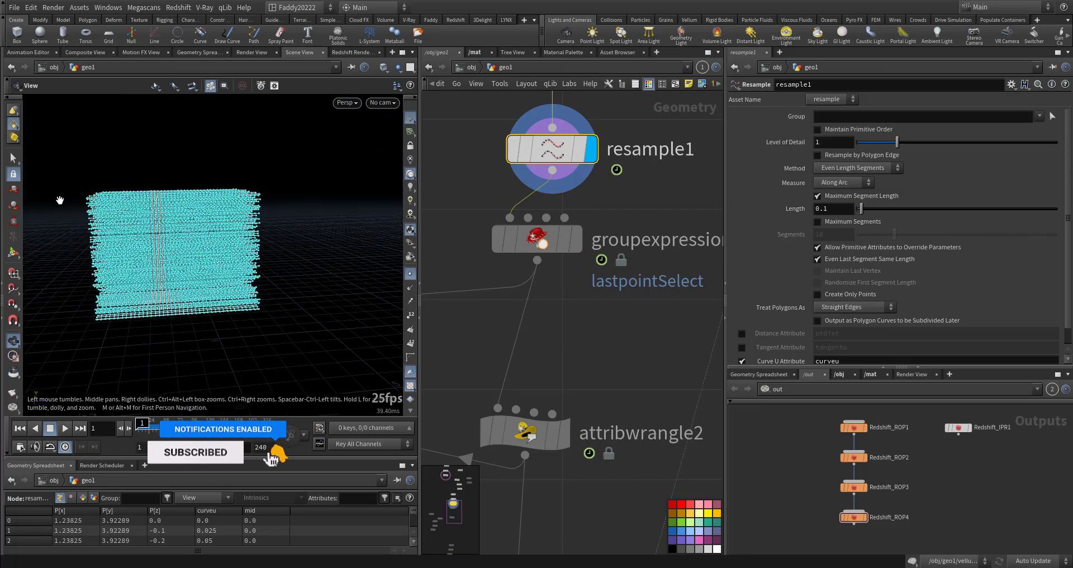
pyautogui.click(545, 243)
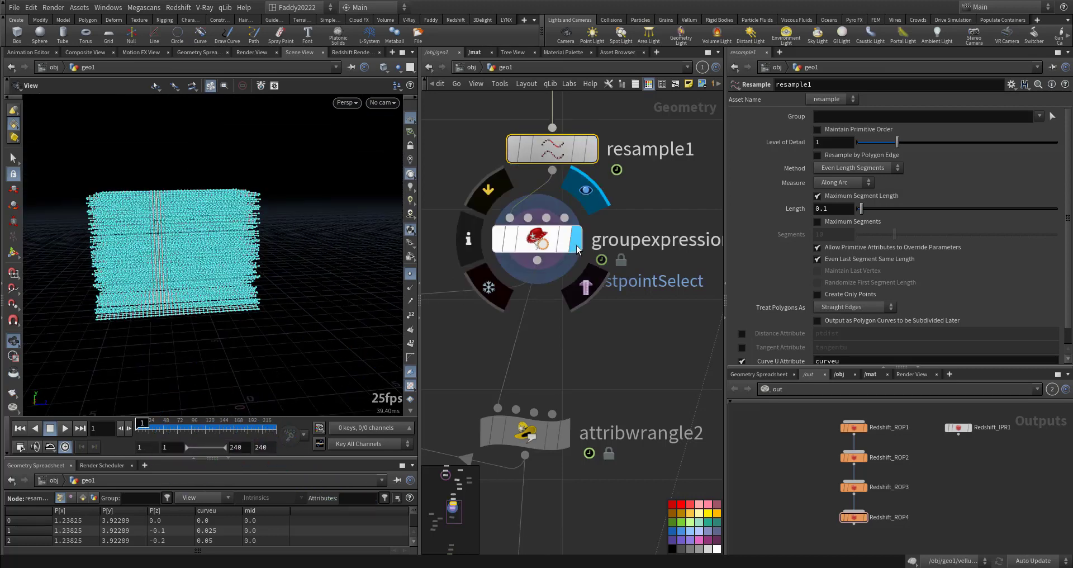
pyautogui.moveTo(615, 333); pyautogui.dragTo(643, 327, button='middle')
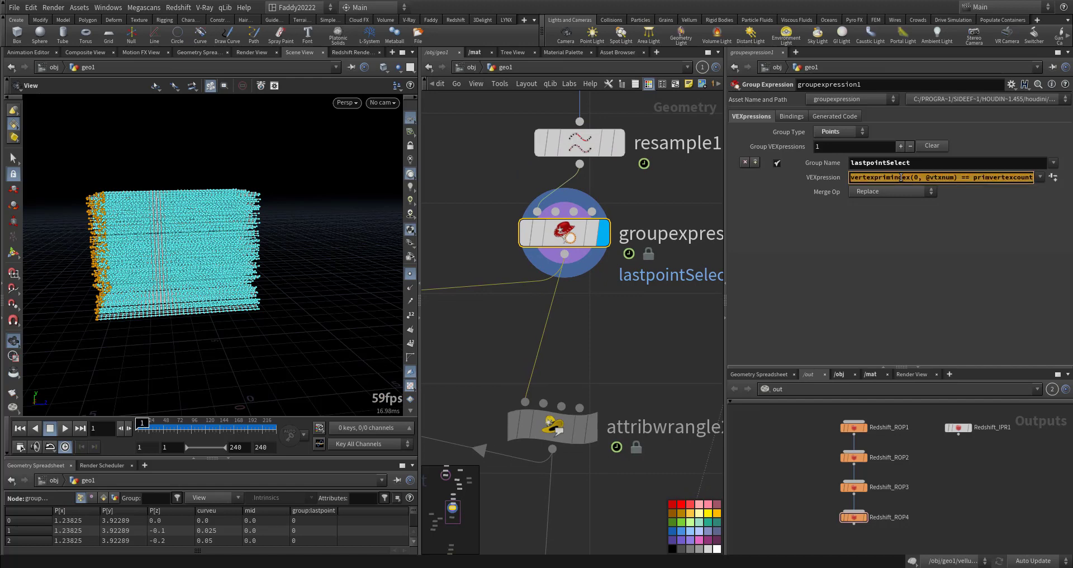
pyautogui.moveTo(595, 335); pyautogui.dragTo(657, 357, button='middle')
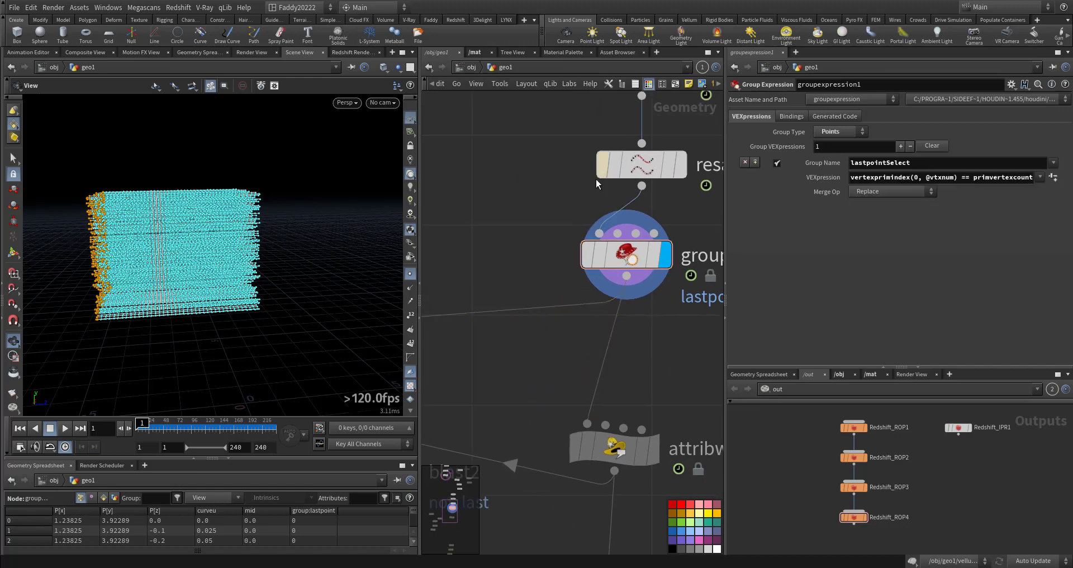
pyautogui.click(701, 84)
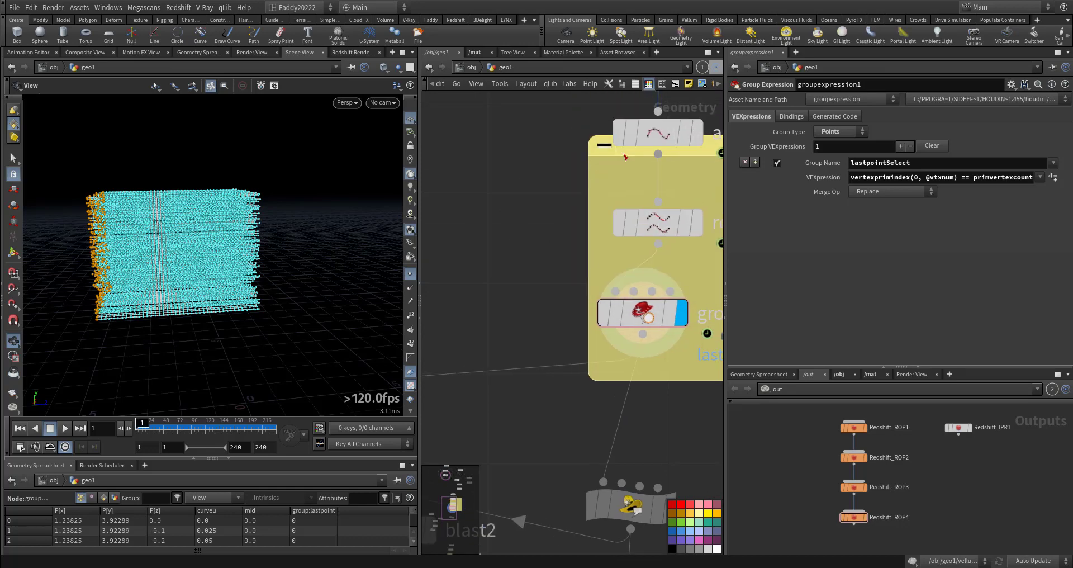
pyautogui.scroll(-2, 504, 237)
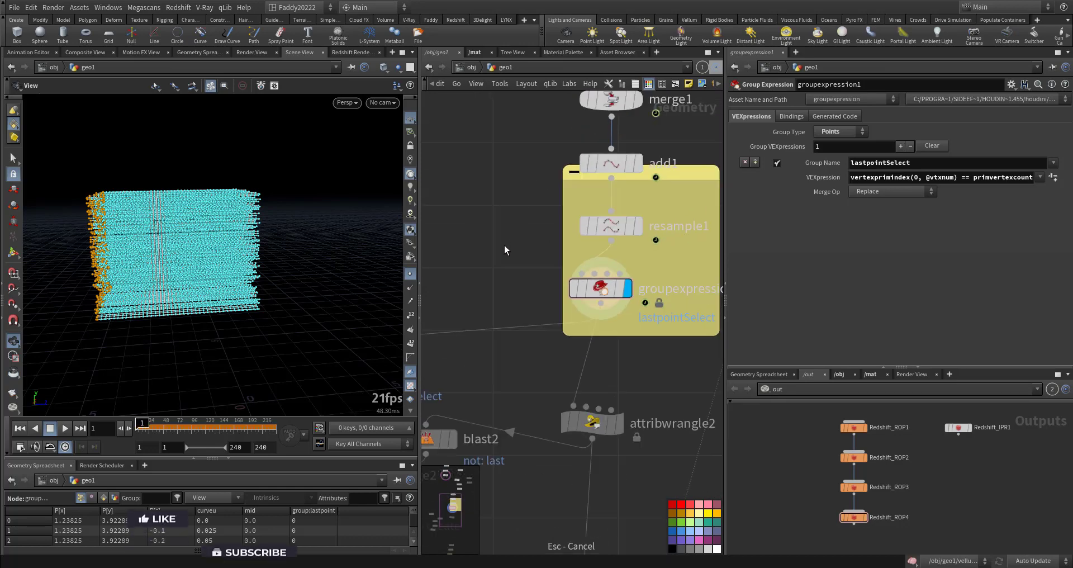
pyautogui.moveTo(562, 223); pyautogui.dragTo(549, 260, button='middle')
pyautogui.moveTo(663, 213); pyautogui.dragTo(506, 229)
pyautogui.moveTo(536, 183); pyautogui.dragTo(685, 199, button='middle')
pyautogui.moveTo(608, 239); pyautogui.dragTo(525, 176)
pyautogui.doubleClick(520, 218)
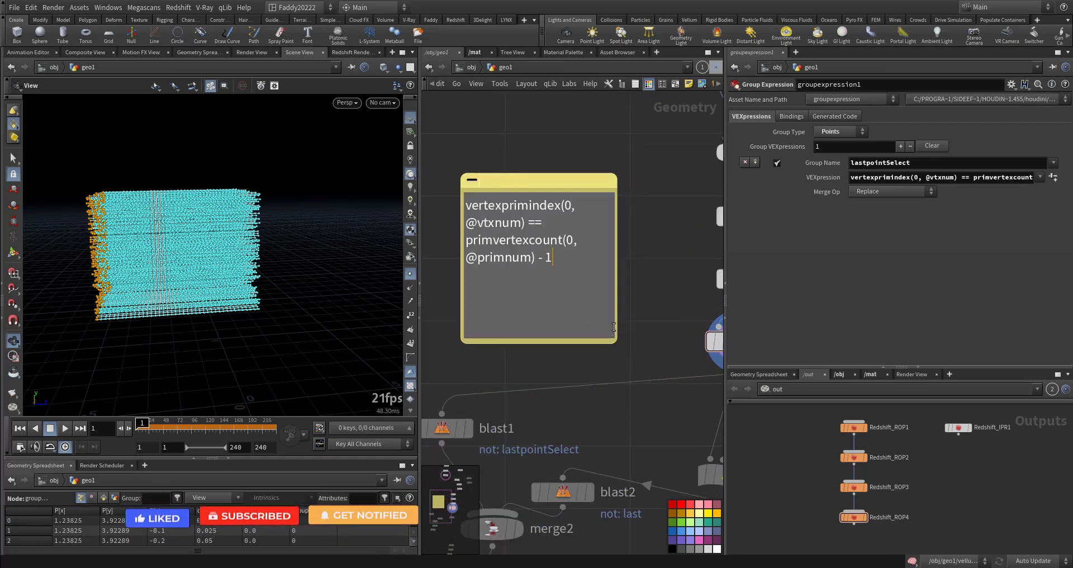
# - Move the sticky note slightly up and widen it so the expression fits on a single line
pyautogui.moveTo(617, 319); pyautogui.dragTo(672, 301)
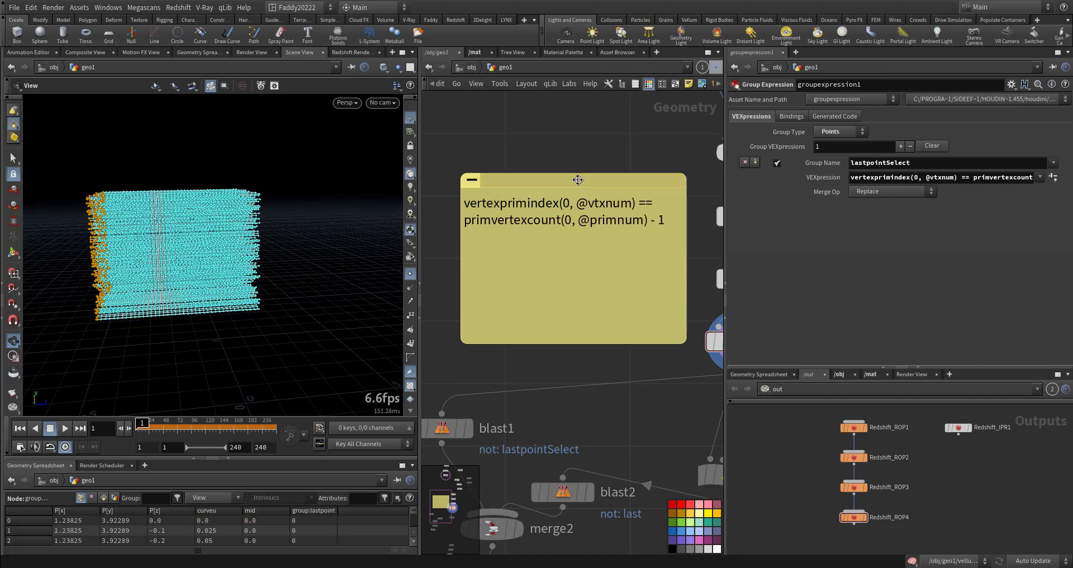
pyautogui.moveTo(578, 180); pyautogui.dragTo(578, 155)
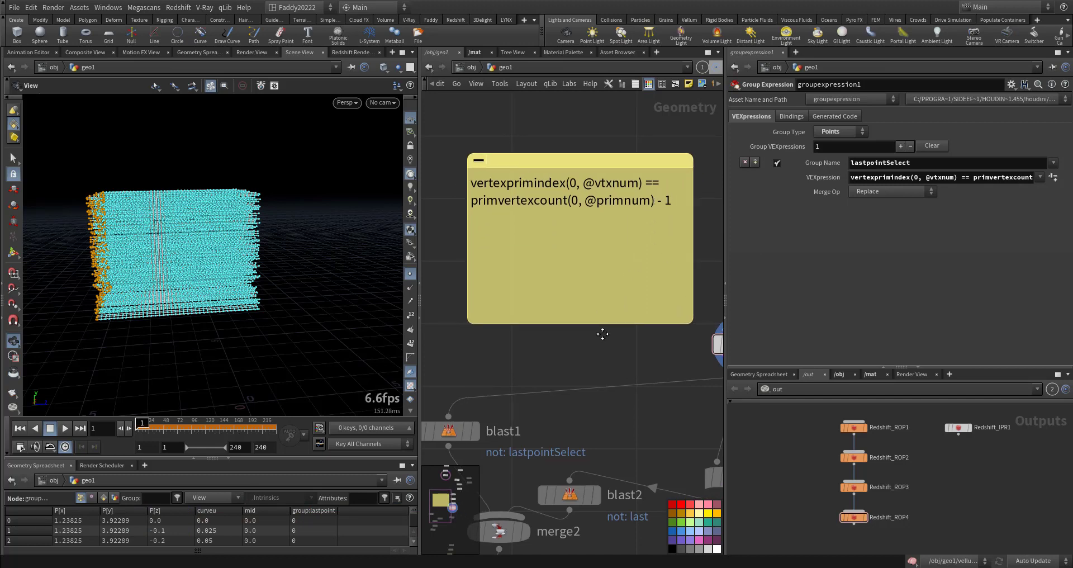
pyautogui.scroll(-3, 590, 322)
pyautogui.moveTo(543, 269); pyautogui.dragTo(434, 269)
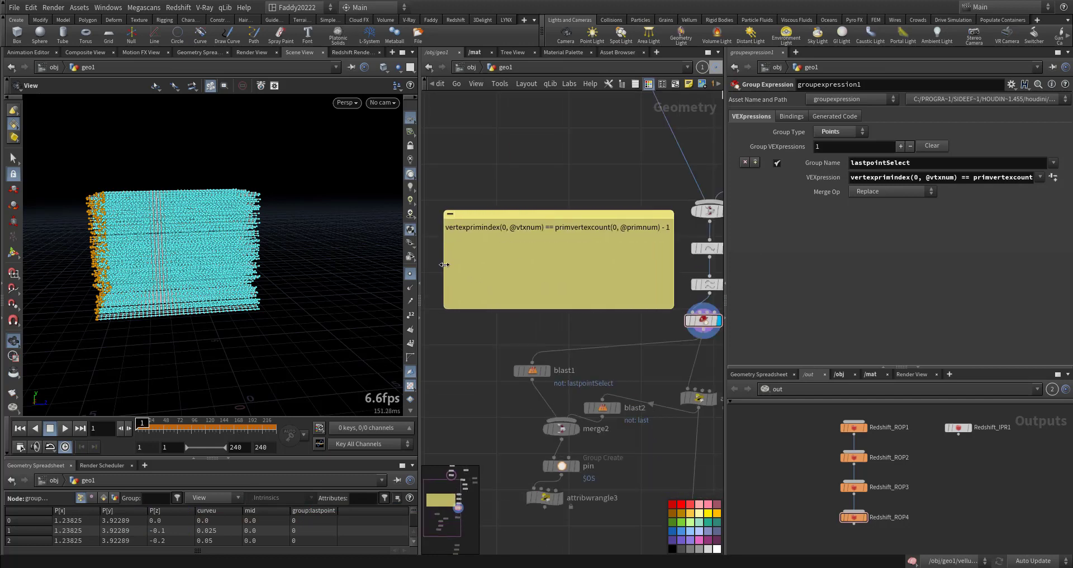
pyautogui.scroll(1, 486, 274)
pyautogui.scroll(2, 610, 285)
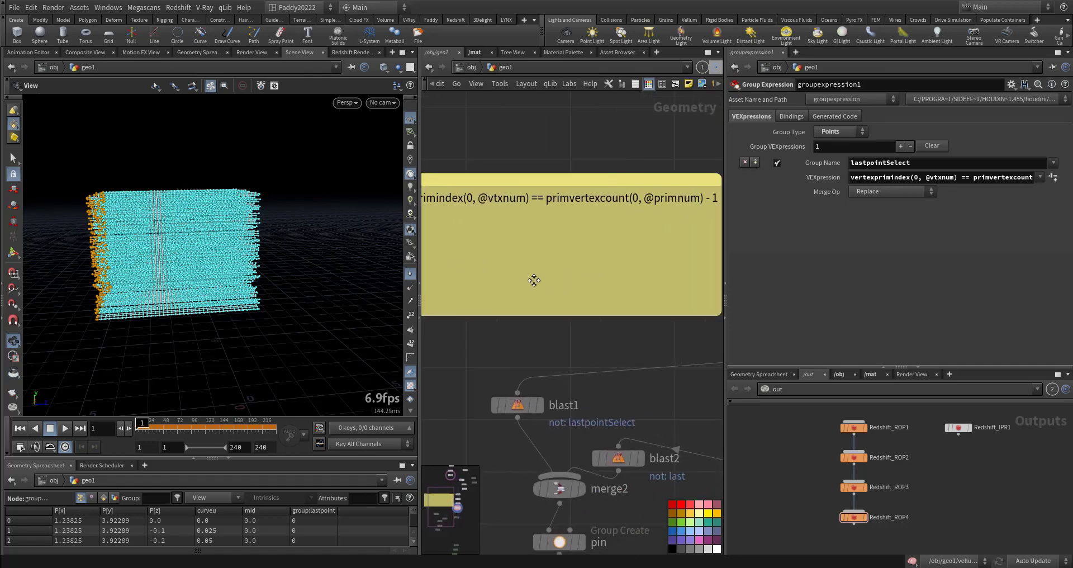
# - Look up the selectLastPoints preset among groupexpression1's presets without applying it
pyautogui.click(1011, 86)
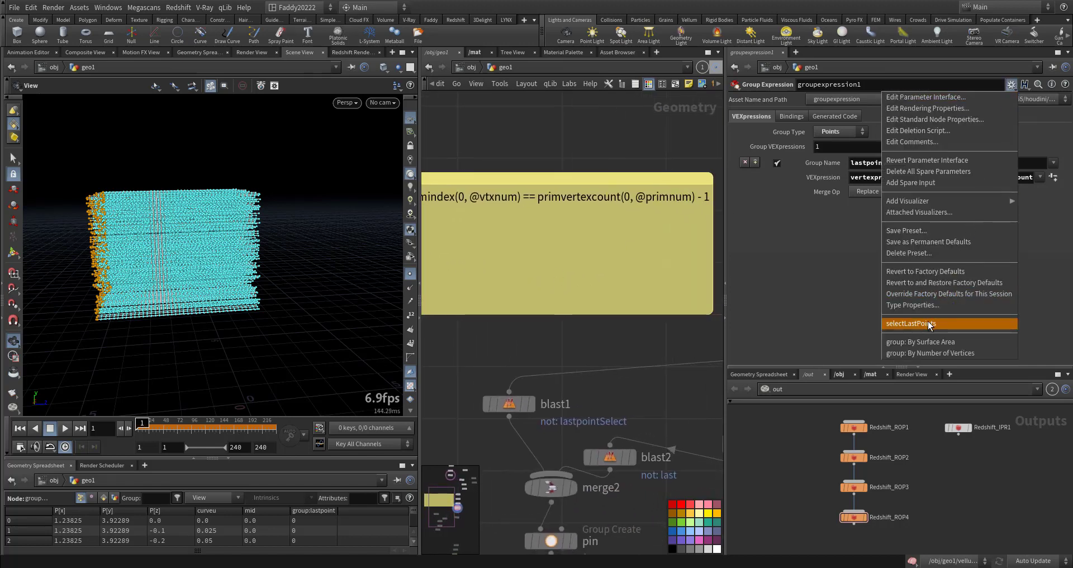
pyautogui.click(633, 340)
# - Display the attribwrangle2 node and copy its VEX code that groups points with curveu equal to 0
pyautogui.moveTo(671, 399); pyautogui.dragTo(549, 206, button='middle')
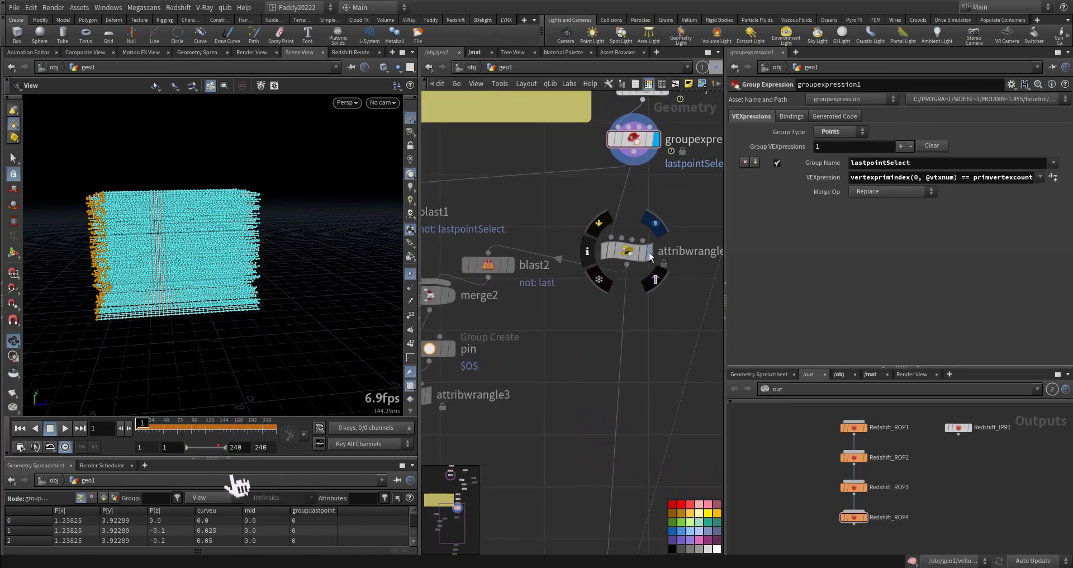
pyautogui.click(650, 253)
pyautogui.click(831, 207)
pyautogui.hotkey('ctrl', 'a')
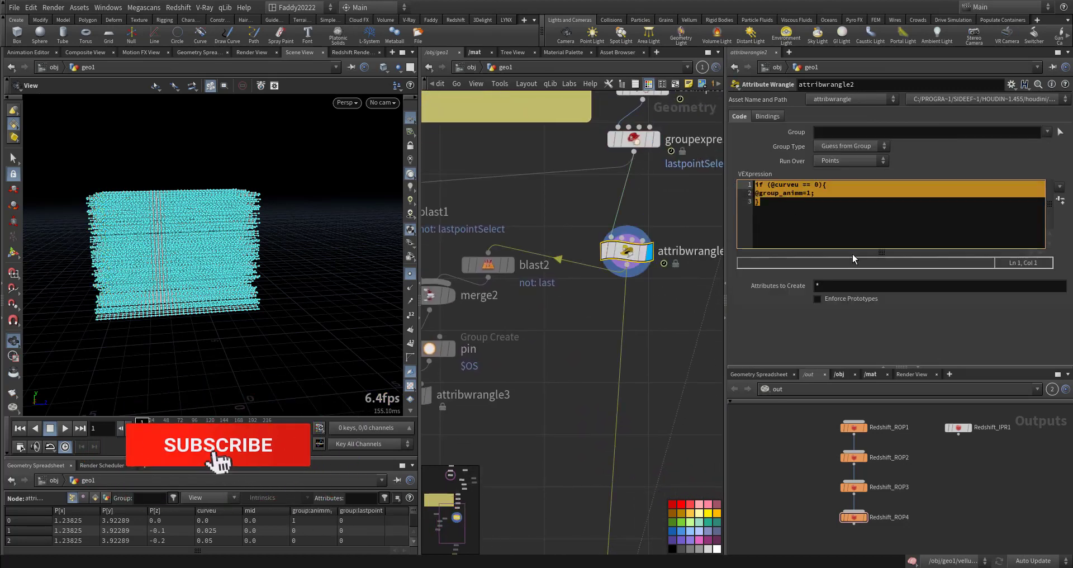
pyautogui.moveTo(572, 215); pyautogui.dragTo(575, 348, button='middle')
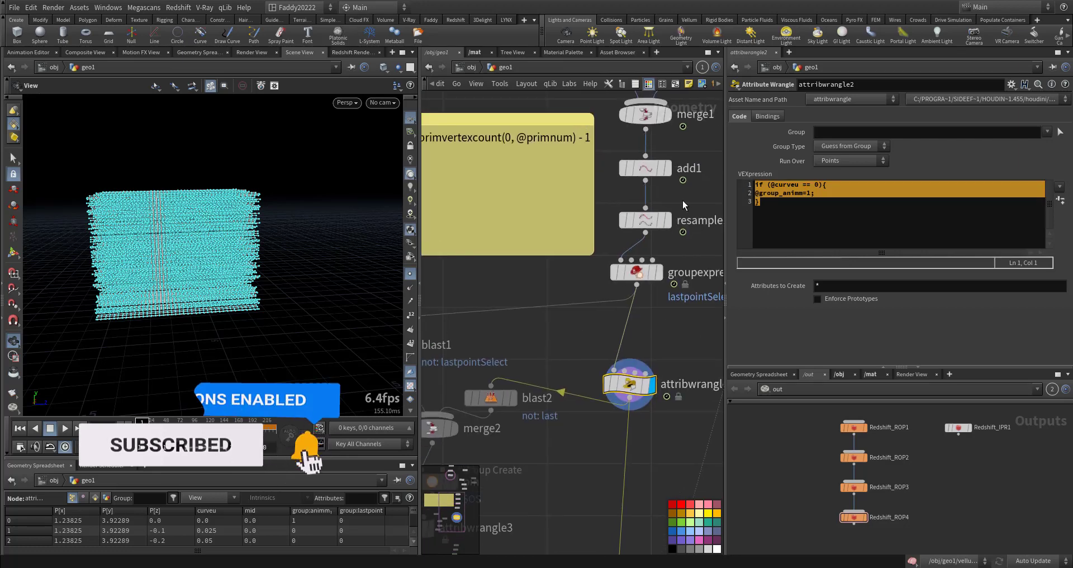
# - Select the resample1 node and inspect its Curve U Attribute named curveu
pyautogui.moveTo(696, 200); pyautogui.dragTo(621, 235)
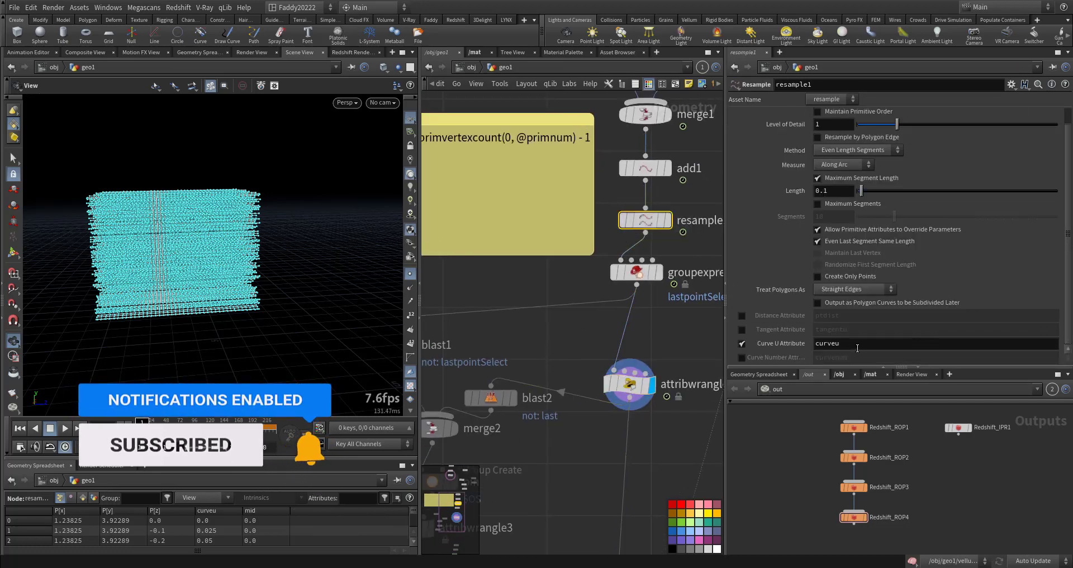
pyautogui.doubleClick(855, 345)
pyautogui.moveTo(577, 308); pyautogui.dragTo(689, 364, button='middle')
pyautogui.click(515, 248)
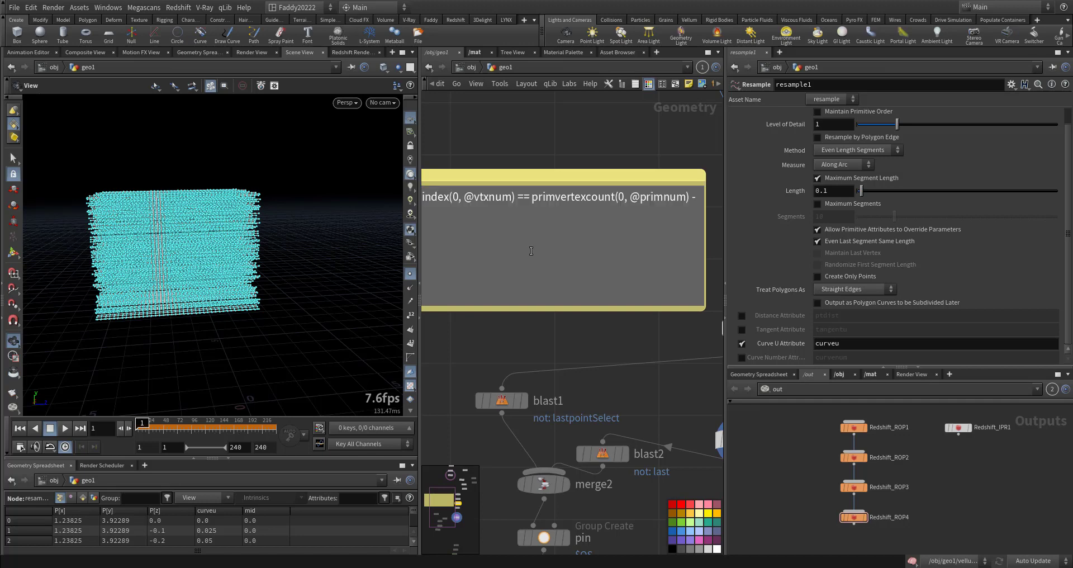
pyautogui.moveTo(501, 338); pyautogui.dragTo(570, 323, button='middle')
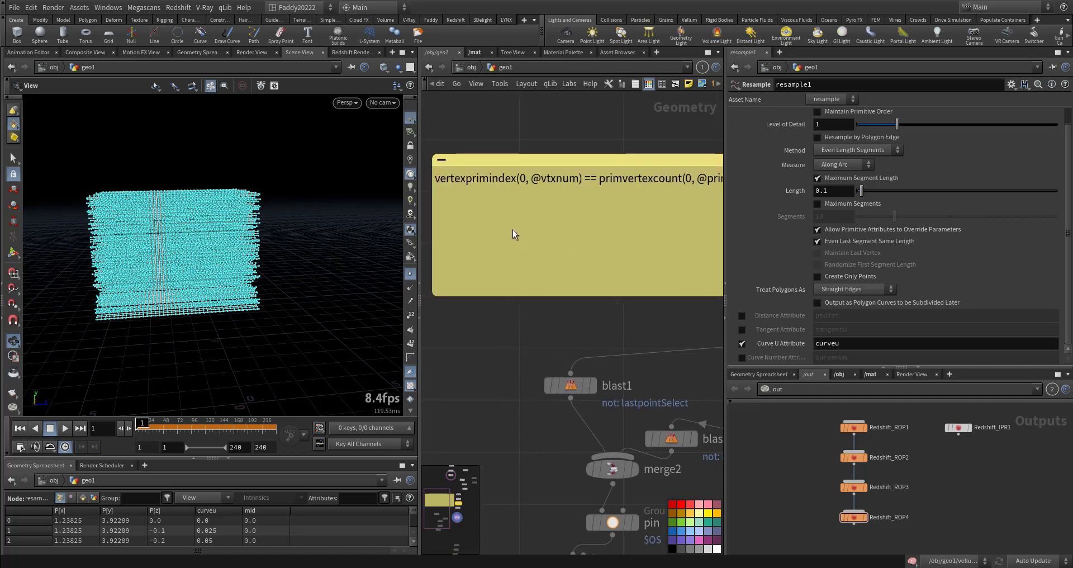
pyautogui.click(509, 230)
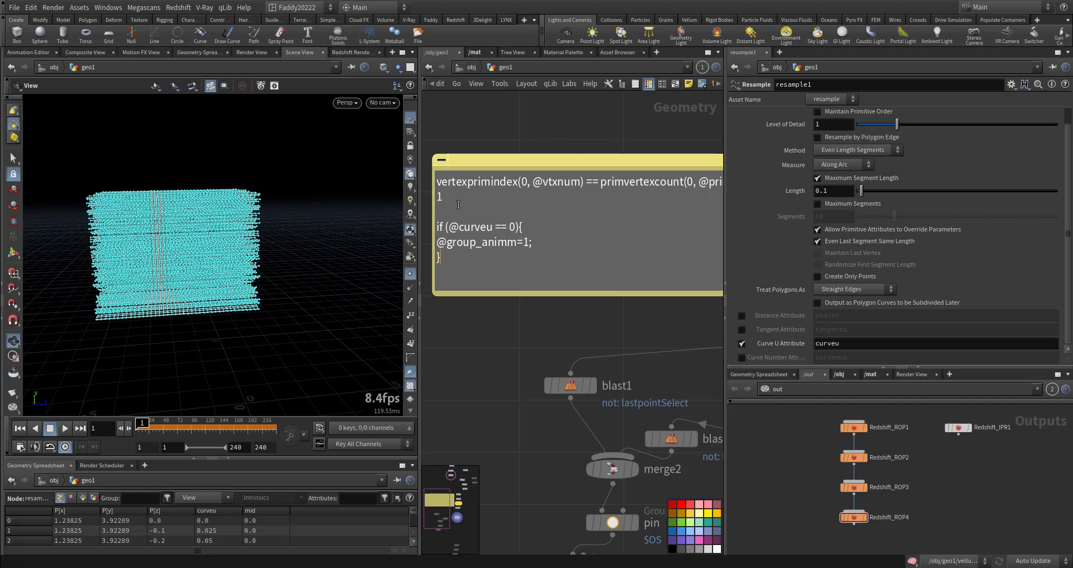
pyautogui.click(521, 333)
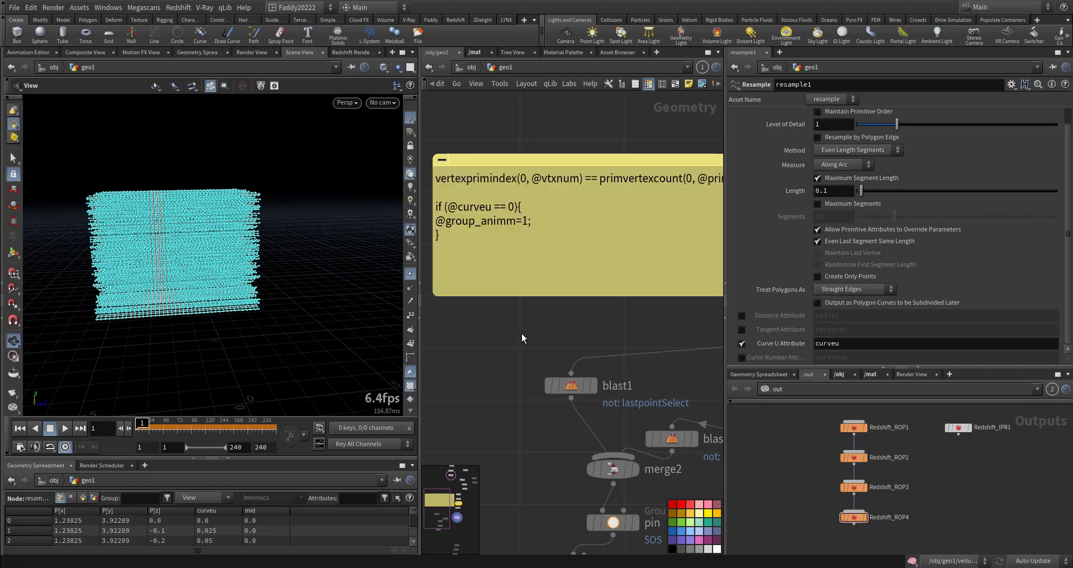
# - Examine the wrangle code in the sticky note closely, highlighting the group name animm
pyautogui.moveTo(521, 333)
pyautogui.mouseDown(button='middle')
pyautogui.moveTo(561, 328)
pyautogui.moveTo(524, 348)
pyautogui.mouseUp(button='middle')
pyautogui.scroll(4, 531, 296)
pyautogui.moveTo(533, 303); pyautogui.dragTo(546, 340, button='middle')
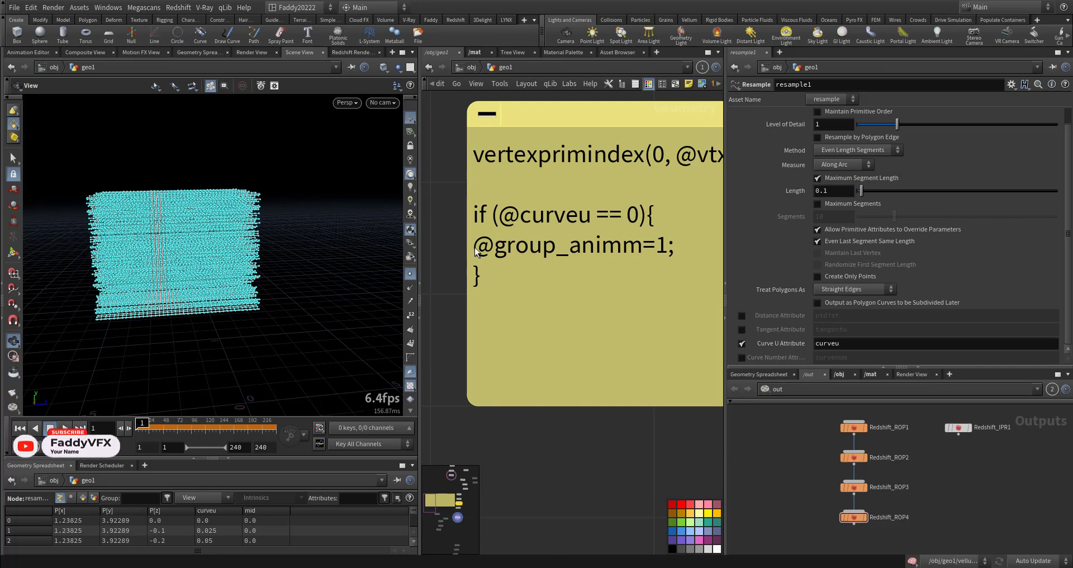
pyautogui.doubleClick(494, 250)
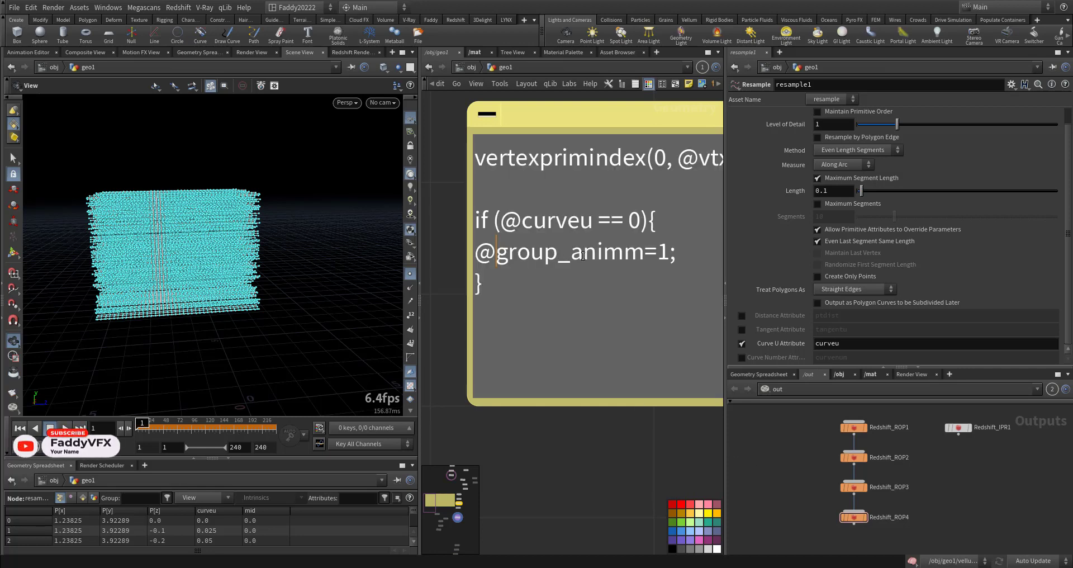
pyautogui.moveTo(571, 253); pyautogui.dragTo(642, 259)
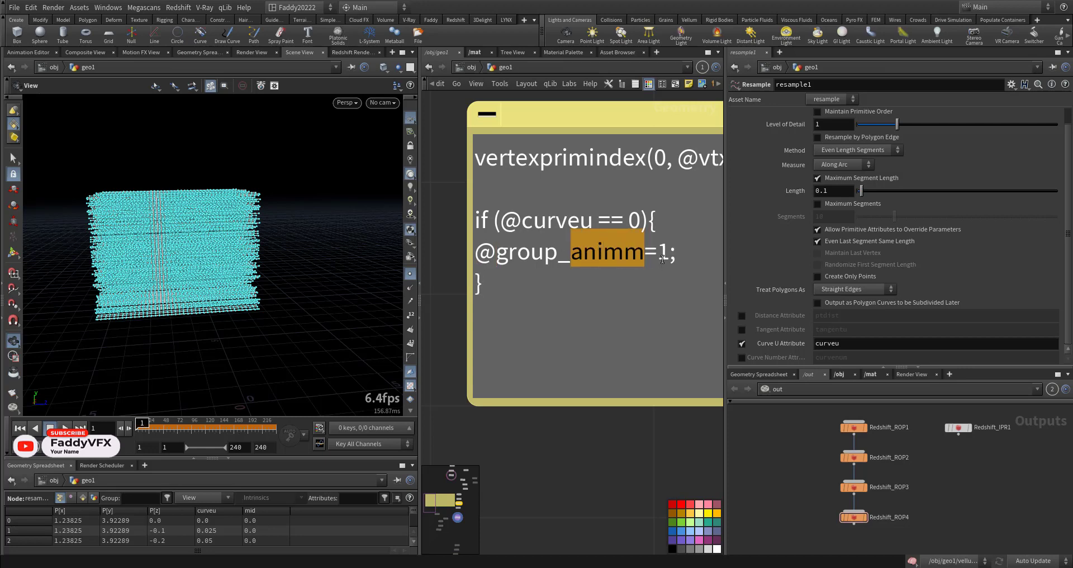
pyautogui.click(601, 431)
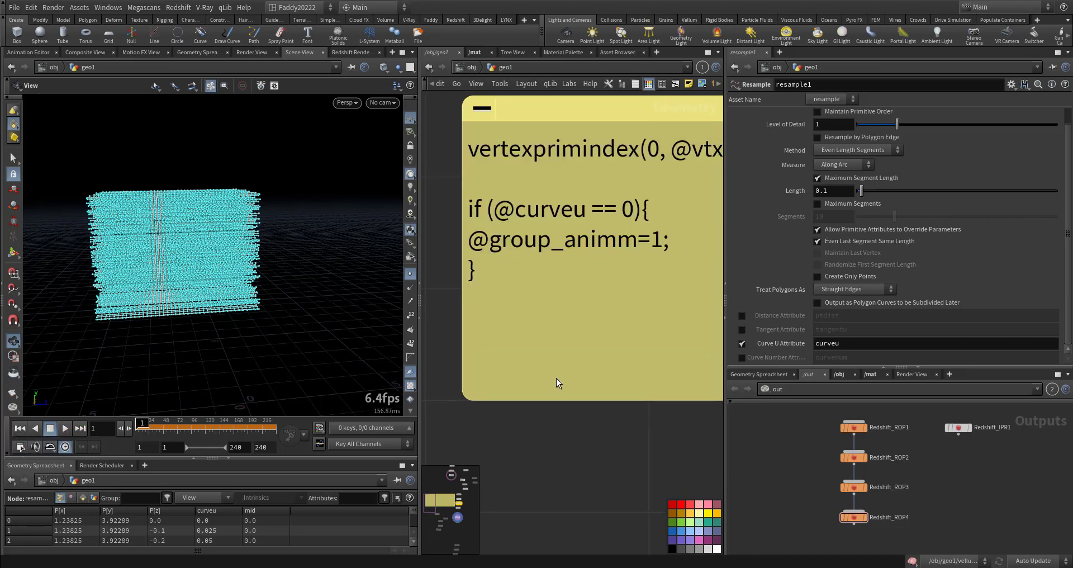
# - Select attribwrangle2 again and inspect its strands in the viewport from another angle
pyautogui.moveTo(556, 412); pyautogui.dragTo(392, 278, button='middle')
pyautogui.scroll(-3, 550, 296)
pyautogui.moveTo(587, 336); pyautogui.dragTo(470, 249, button='middle')
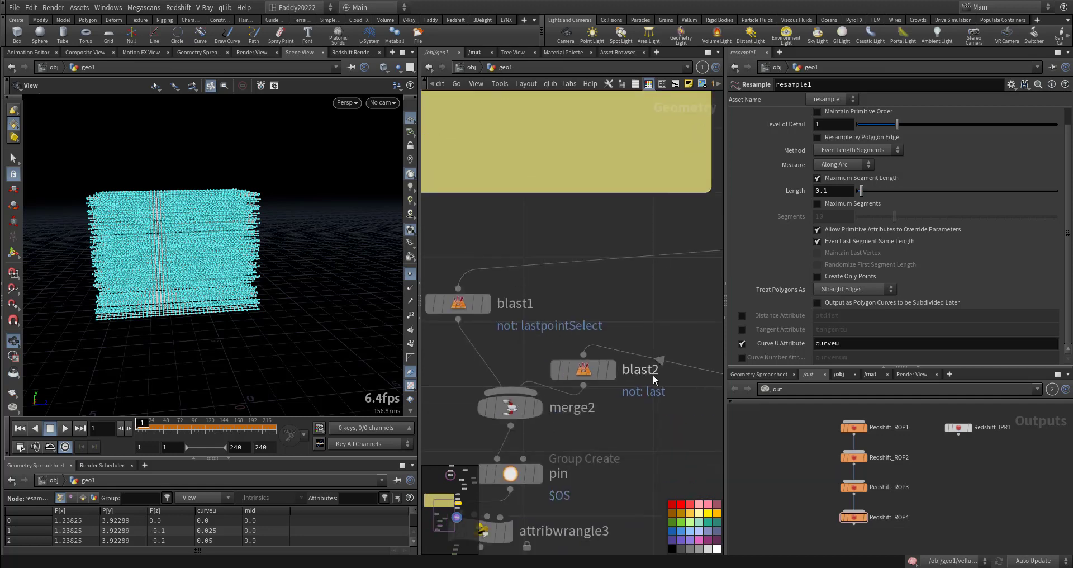
pyautogui.moveTo(655, 379); pyautogui.dragTo(525, 329, button='middle')
pyautogui.scroll(2, 644, 349)
pyautogui.click(612, 317)
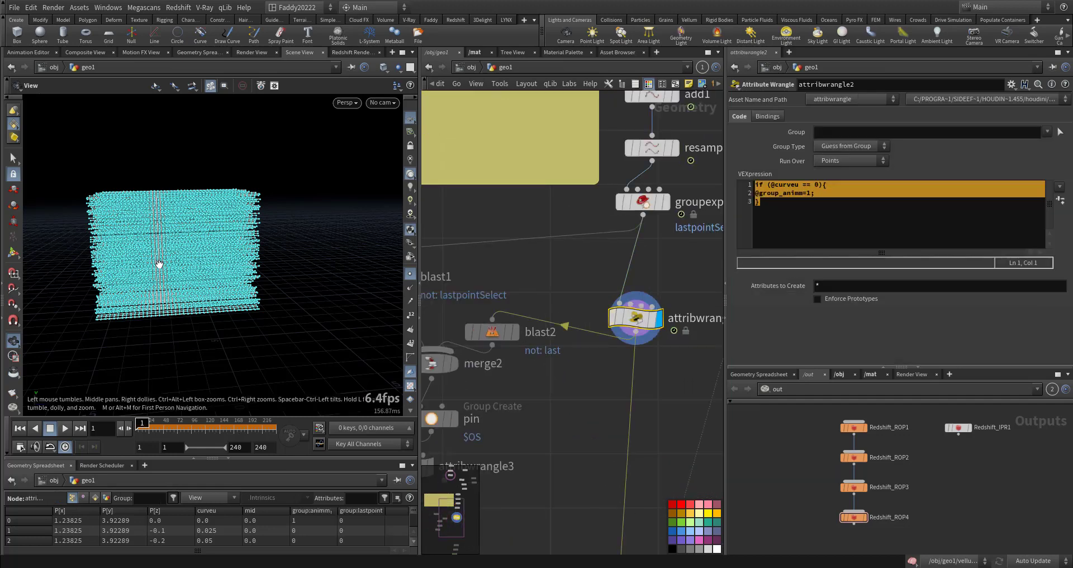
pyautogui.moveTo(131, 267); pyautogui.dragTo(274, 311)
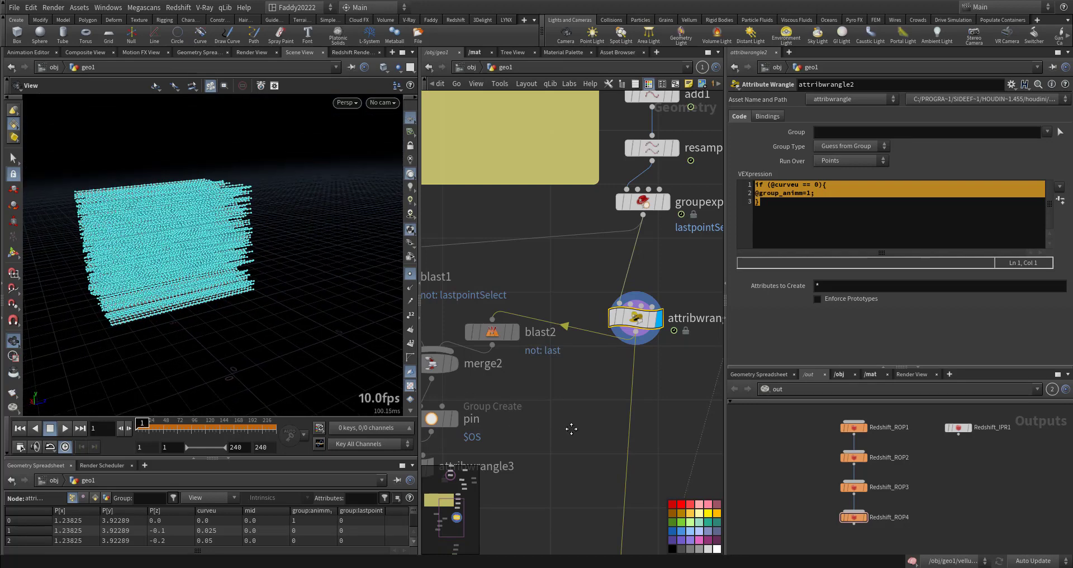
# - Display the blast2 node and set its Group to animm only, removing "last"
pyautogui.moveTo(517, 343); pyautogui.dragTo(593, 321, button='middle')
pyautogui.click(591, 314)
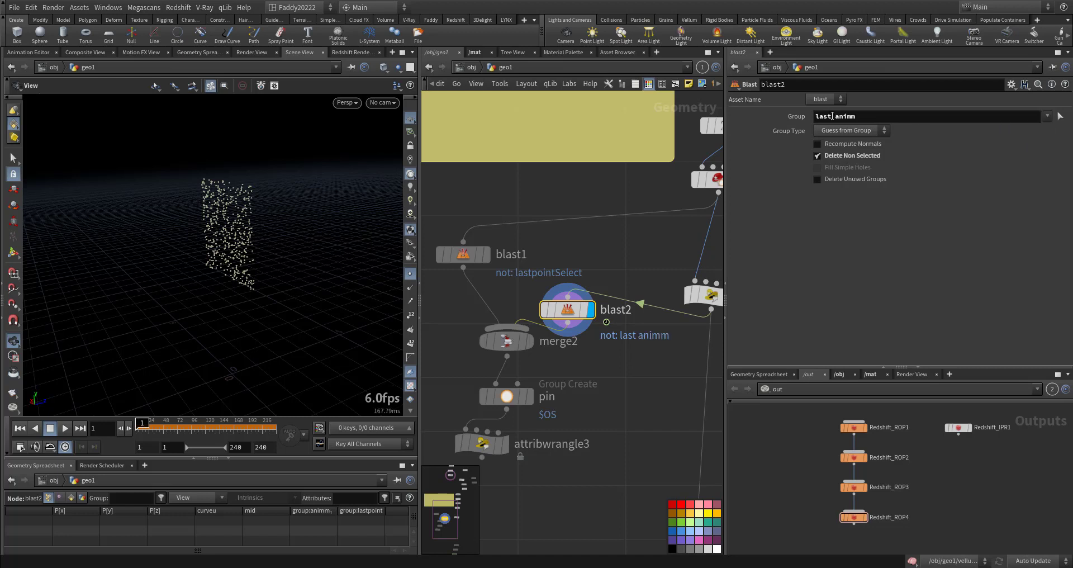
pyautogui.moveTo(832, 116); pyautogui.dragTo(794, 117)
pyautogui.press('BackSpace')
pyautogui.press('Return')
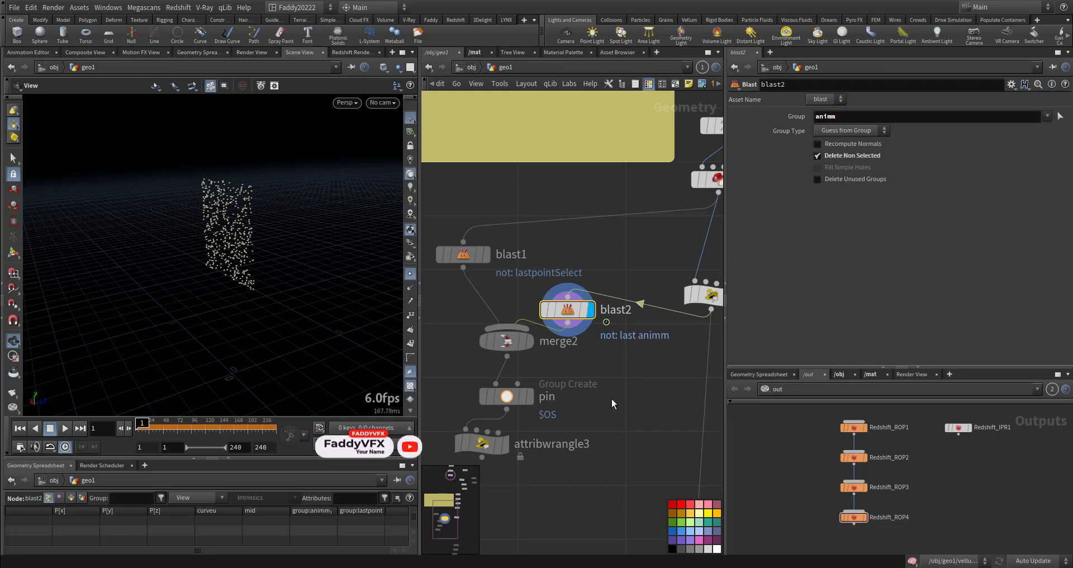
# - Compare blast2's points with the full strands by templating attribwrangle2 and alternating the display between blast2 and groupexpression1
pyautogui.moveTo(670, 239); pyautogui.dragTo(615, 248, button='middle')
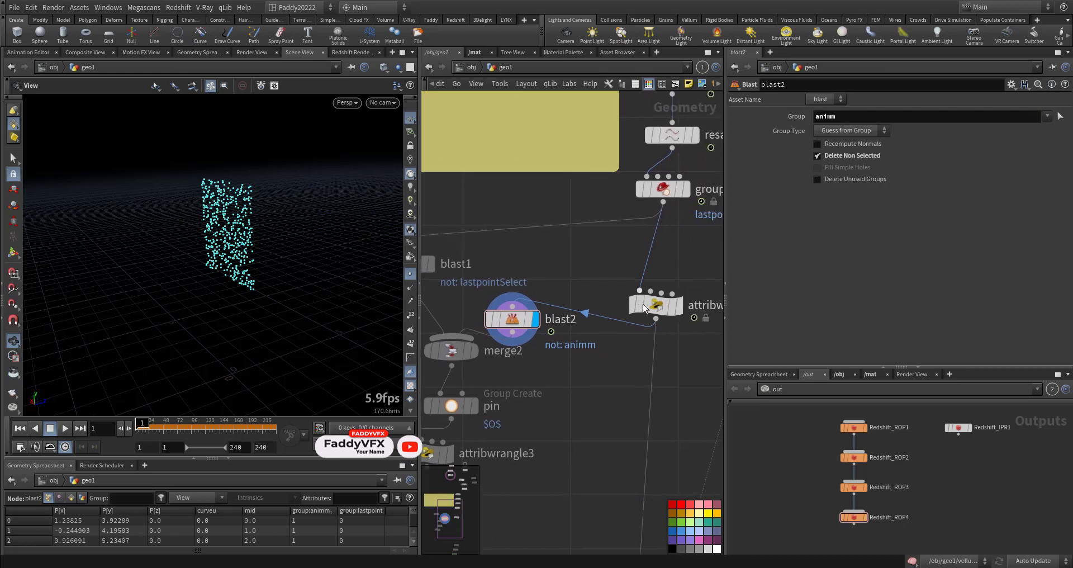
pyautogui.click(671, 314)
pyautogui.moveTo(280, 242); pyautogui.dragTo(395, 215)
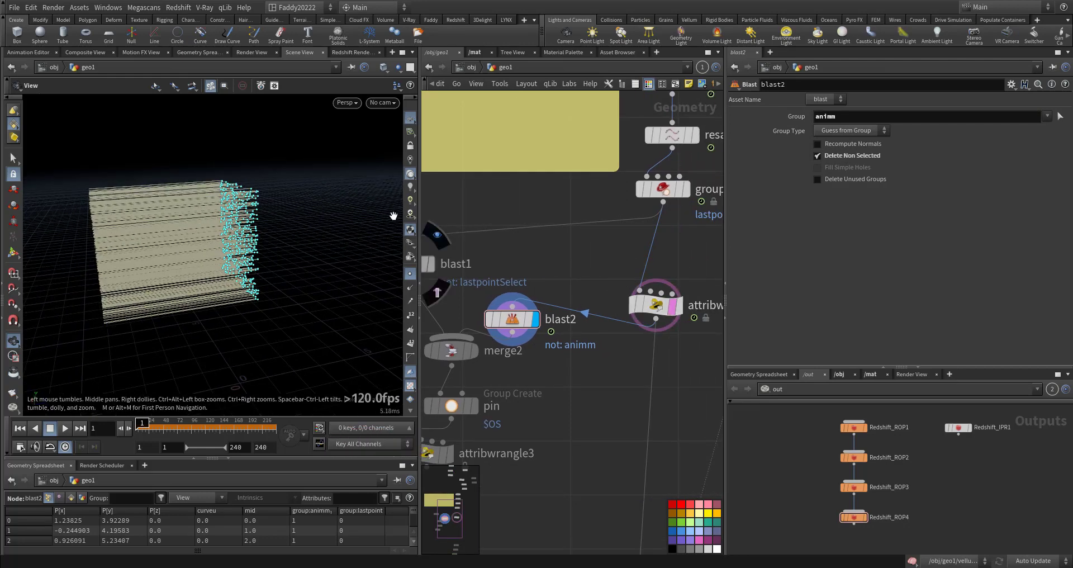
pyautogui.click(684, 192)
pyautogui.click(688, 193)
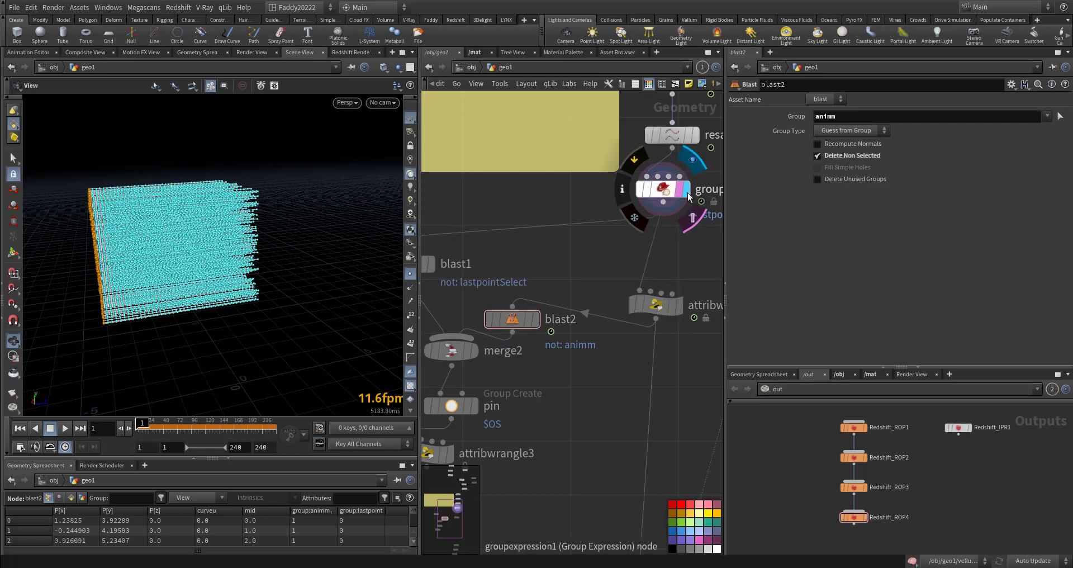
pyautogui.moveTo(536, 324)
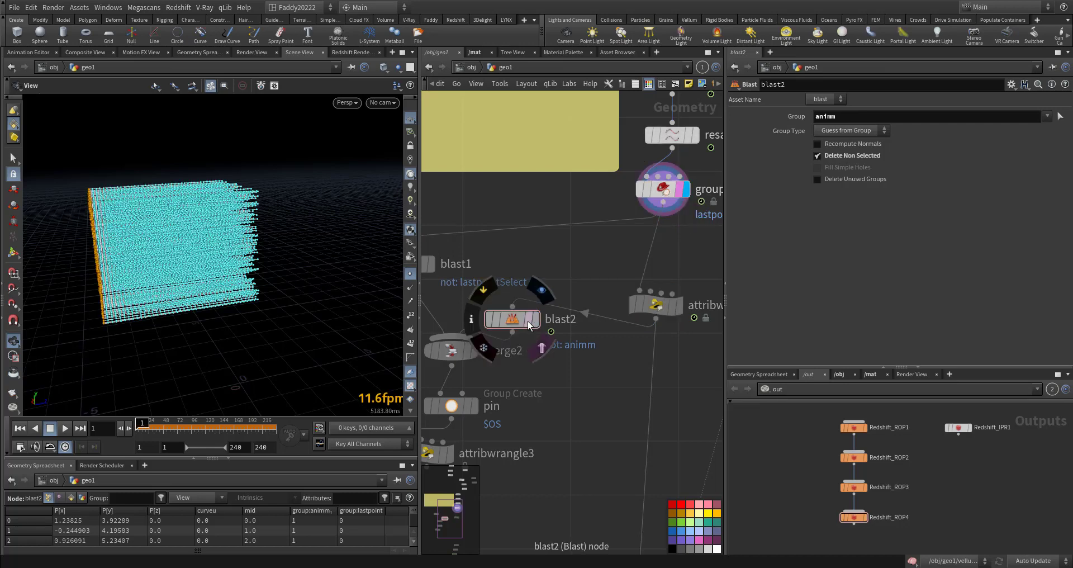
pyautogui.click(536, 324)
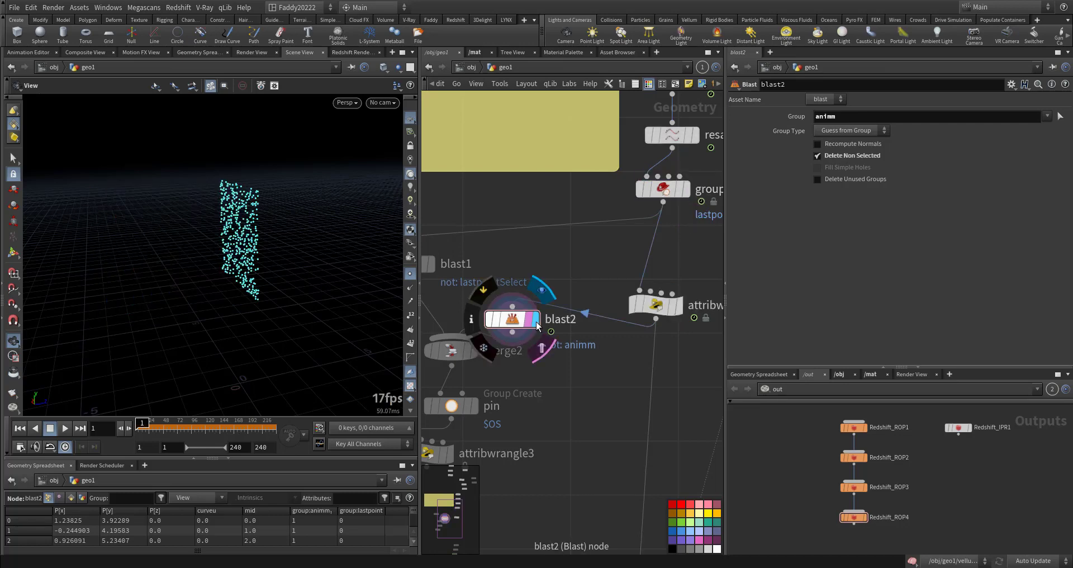
pyautogui.click(686, 191)
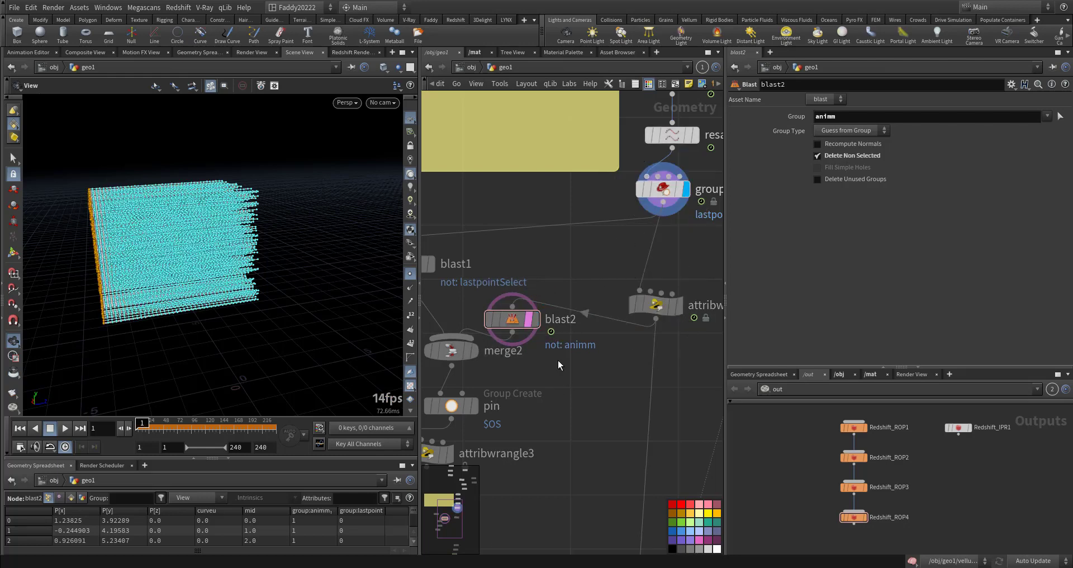
# - Display the vellumconstraints1 node and review its available constraint types, keeping String
pyautogui.moveTo(607, 384); pyautogui.dragTo(531, 275, button='middle')
pyautogui.moveTo(613, 305); pyautogui.dragTo(549, 394, button='middle')
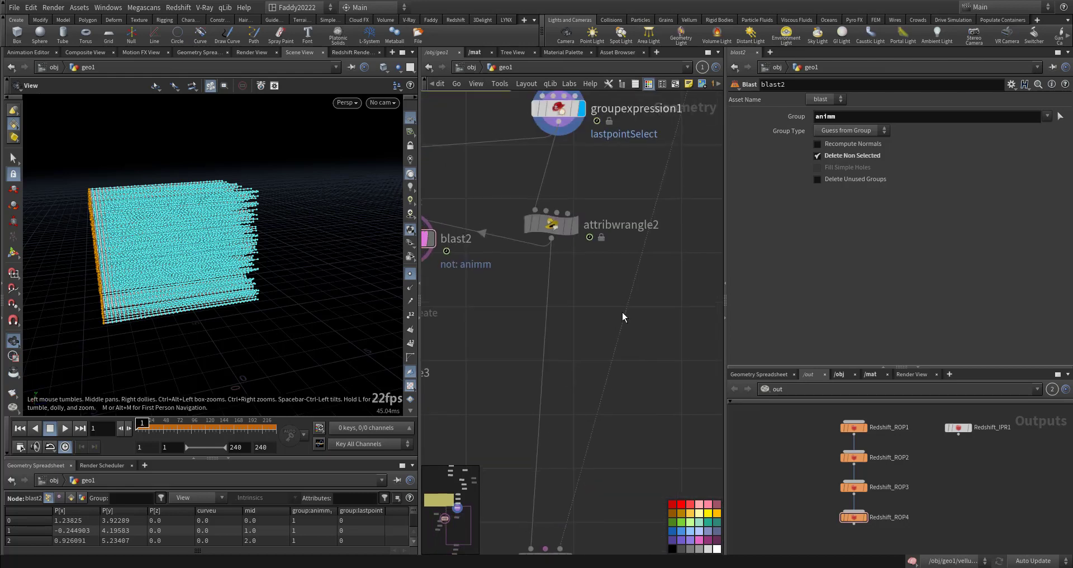
pyautogui.scroll(-6, 624, 317)
pyautogui.moveTo(624, 383); pyautogui.dragTo(659, 228, button='middle')
pyautogui.scroll(4, 639, 338)
pyautogui.moveTo(661, 300); pyautogui.dragTo(705, 240, button='middle')
pyautogui.moveTo(624, 282); pyautogui.dragTo(636, 210, button='middle')
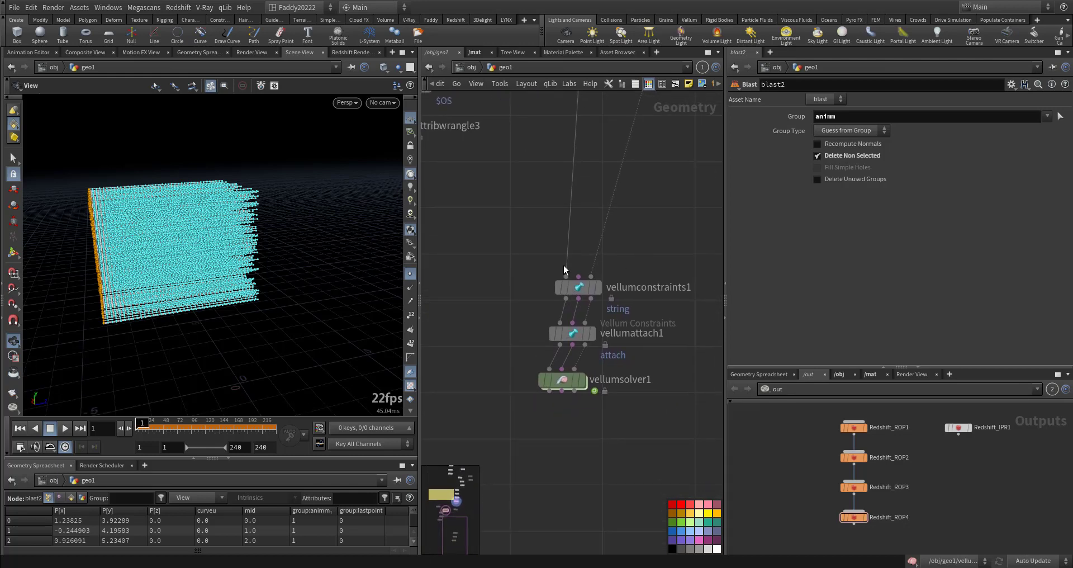
pyautogui.click(598, 288)
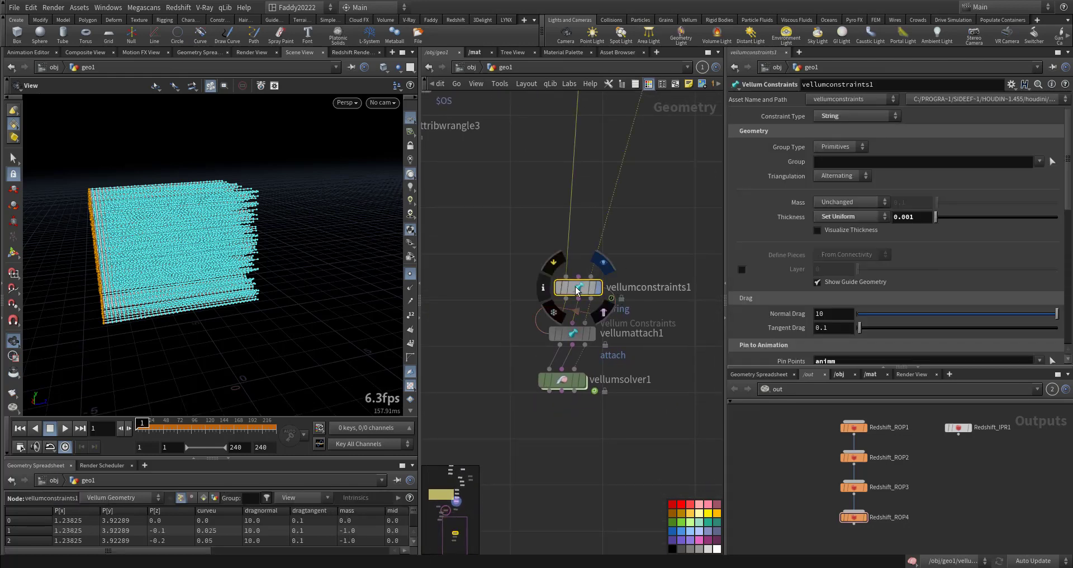
pyautogui.press('r')
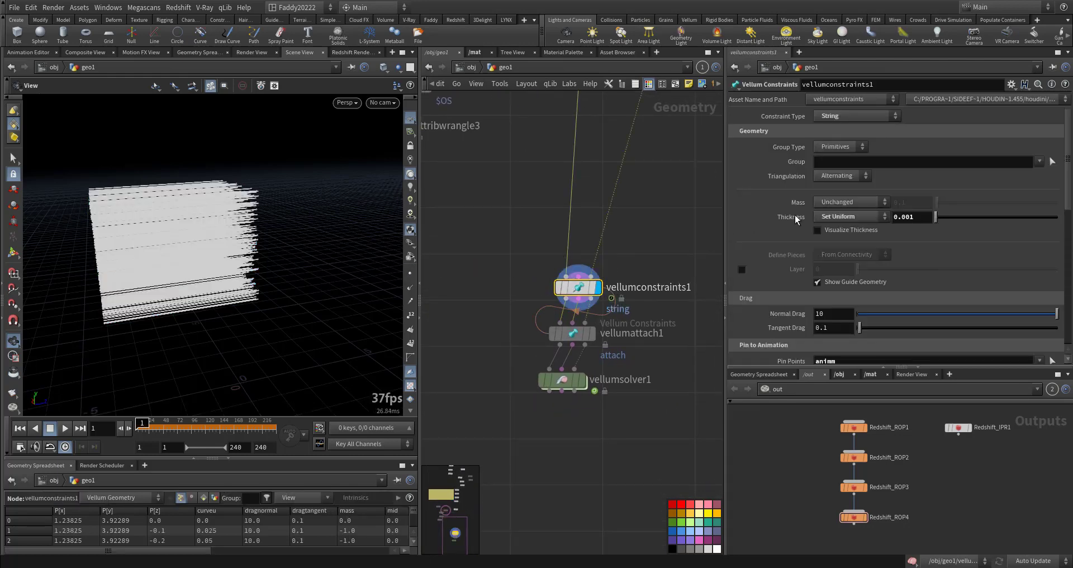
pyautogui.click(830, 119)
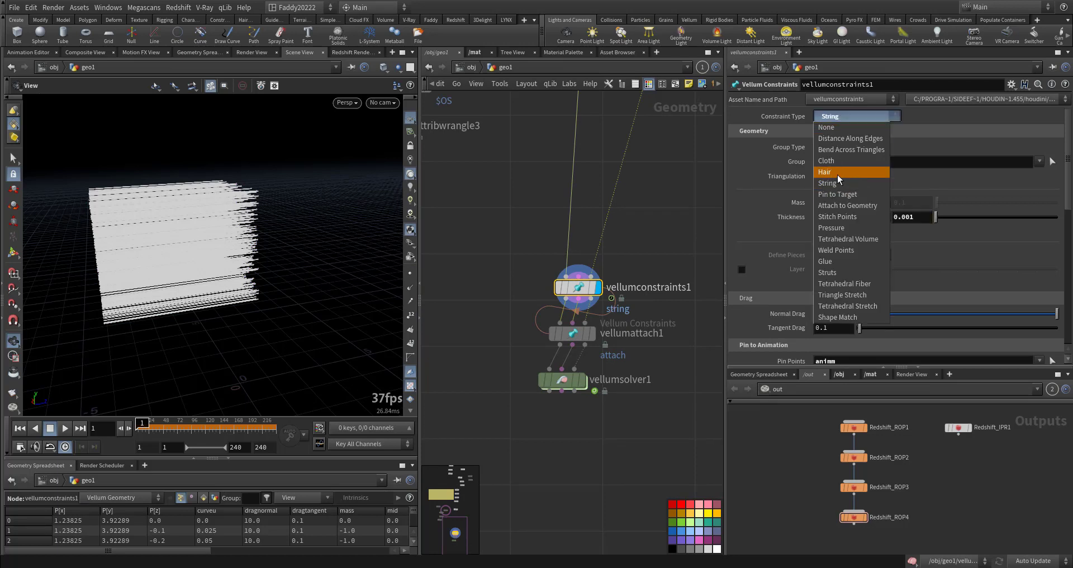
pyautogui.click(668, 202)
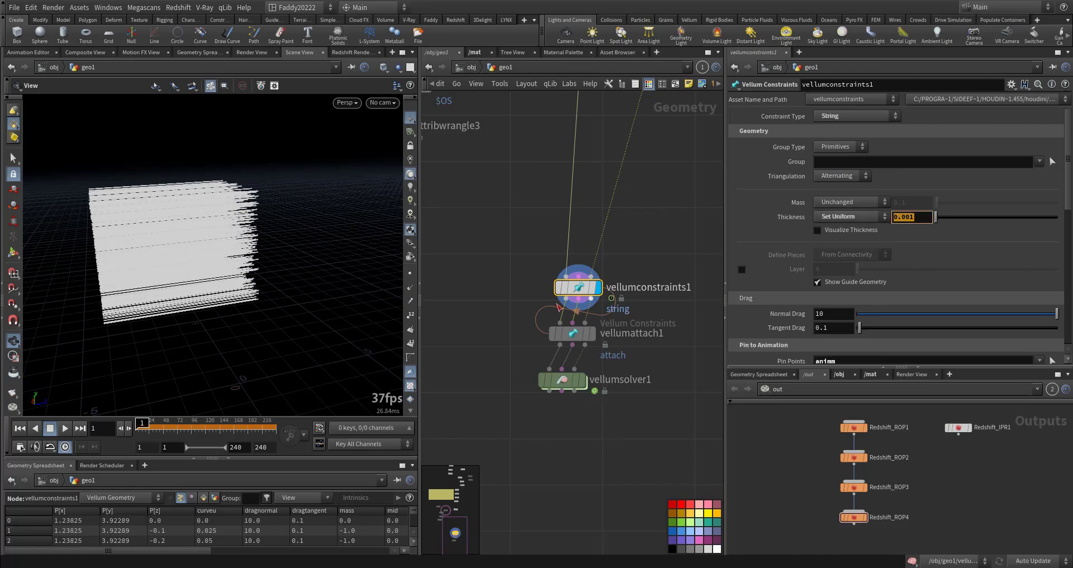
# - Select scatter1 and scatter2 together and set their Force Total Count to 100
pyautogui.moveTo(246, 237); pyautogui.dragTo(276, 214, button='right')
pyautogui.moveTo(480, 224); pyautogui.dragTo(488, 352, button='middle')
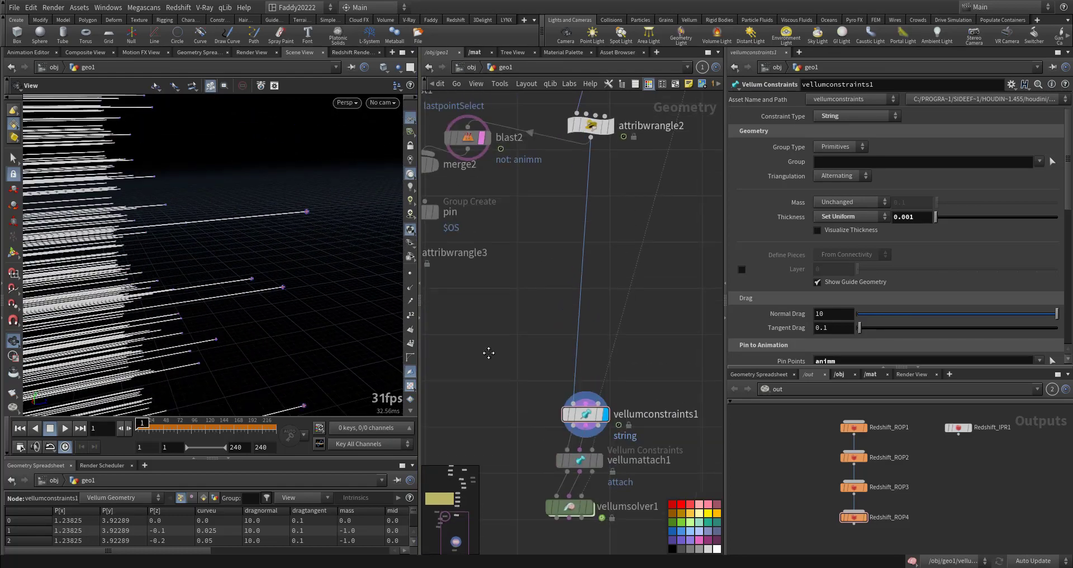
pyautogui.scroll(-7, 501, 347)
pyautogui.moveTo(603, 302); pyautogui.dragTo(613, 438, button='middle')
pyautogui.scroll(3, 520, 285)
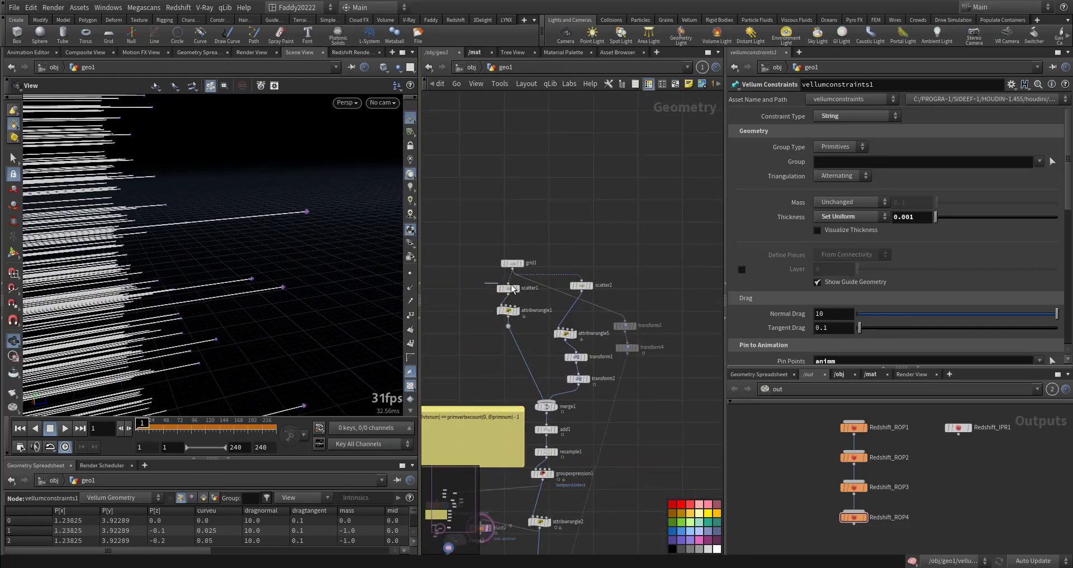
pyautogui.moveTo(513, 288); pyautogui.dragTo(602, 296)
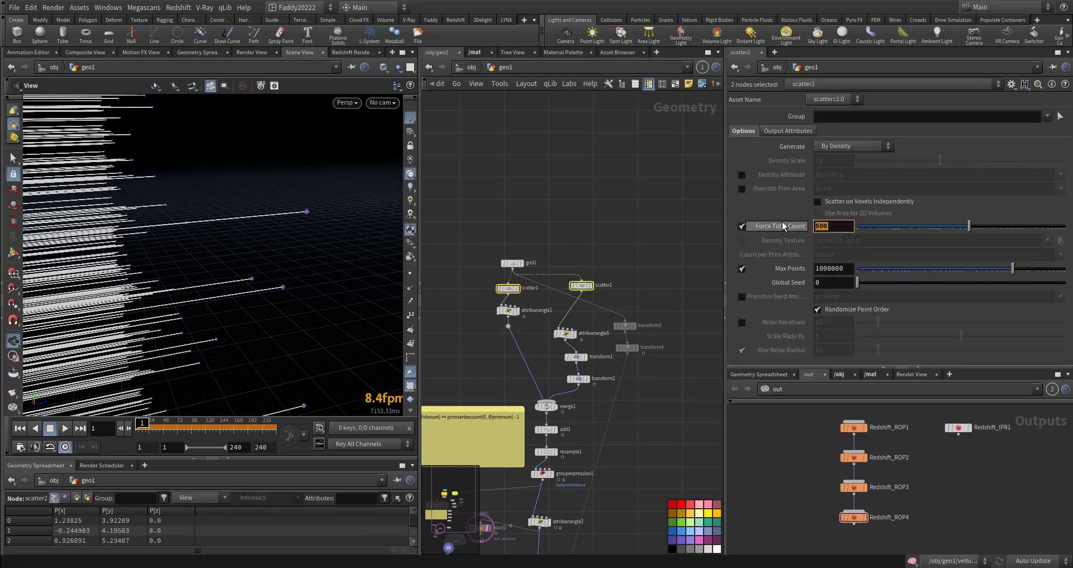
pyautogui.write('100')
pyautogui.press('Return')
# - Select vellumconstraints1 and enable its thickness visualization on the reduced set of strands
pyautogui.moveTo(642, 455); pyautogui.dragTo(647, 306, button='middle')
pyautogui.moveTo(114, 295); pyautogui.dragTo(151, 288, button='right')
pyautogui.moveTo(283, 251); pyautogui.dragTo(386, 260, button='middle')
pyautogui.moveTo(160, 293); pyautogui.dragTo(235, 329, button='right')
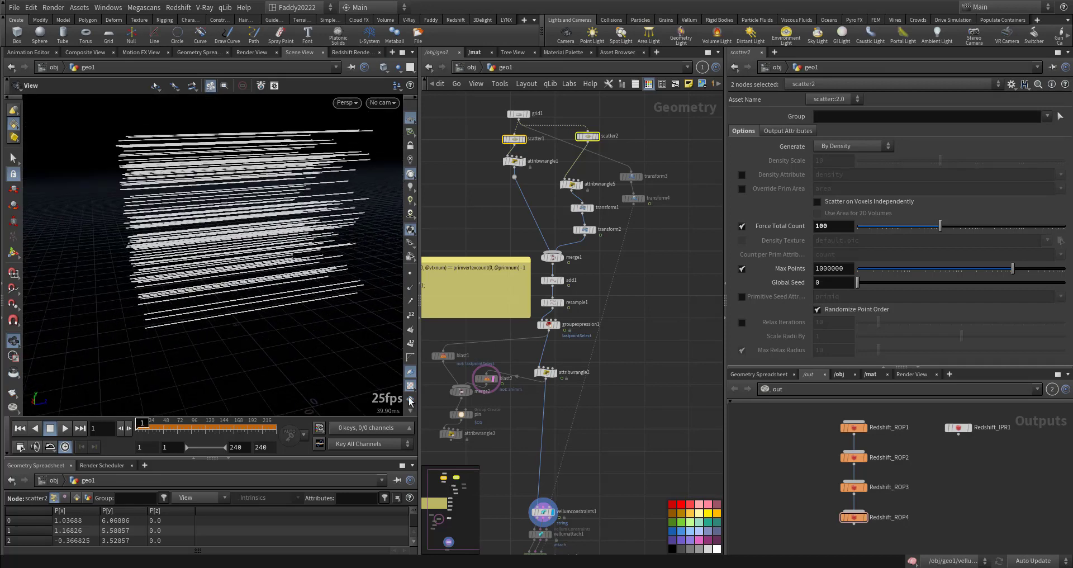
pyautogui.moveTo(504, 436); pyautogui.dragTo(478, 237, button='middle')
pyautogui.scroll(4, 541, 321)
pyautogui.moveTo(508, 305); pyautogui.dragTo(615, 334)
pyautogui.click(817, 230)
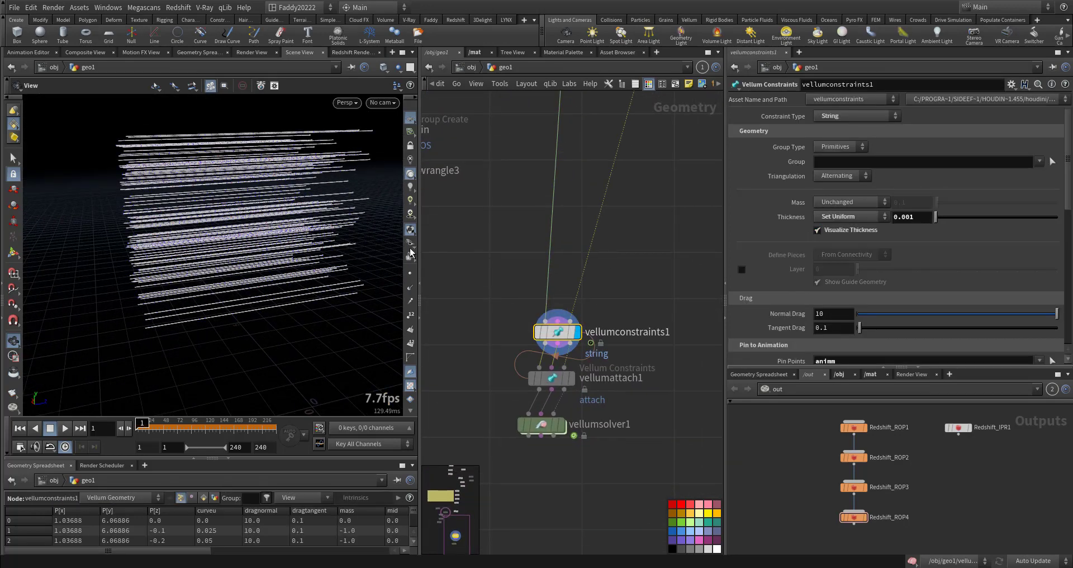
# - Set vellumconstraints1's uniform thickness to 0.01, inspect the strands, and turn thickness visualization off
pyautogui.scroll(5, 352, 240)
pyautogui.moveTo(240, 223); pyautogui.dragTo(274, 240)
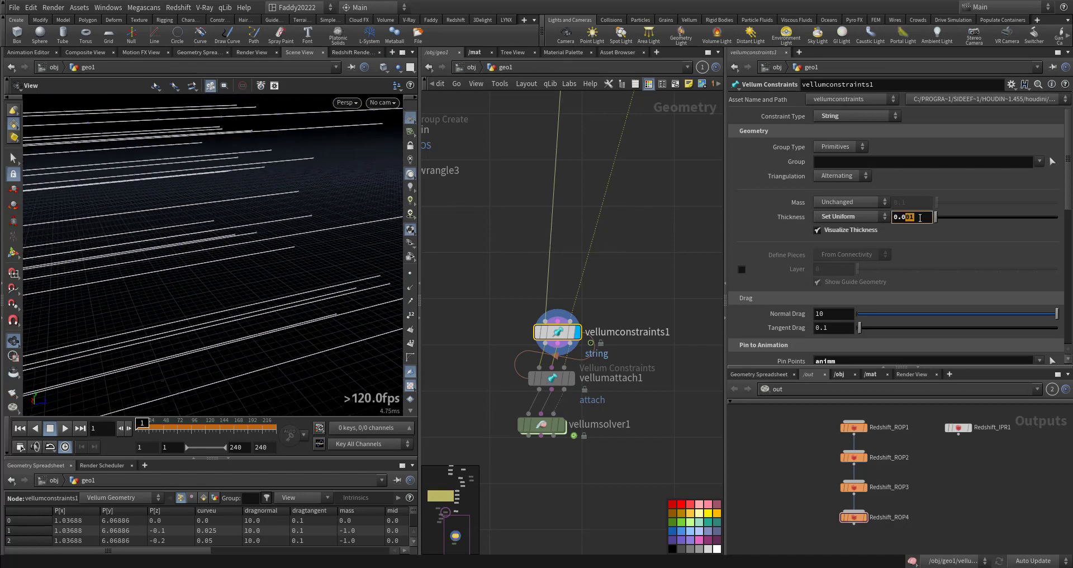
pyautogui.press('Return')
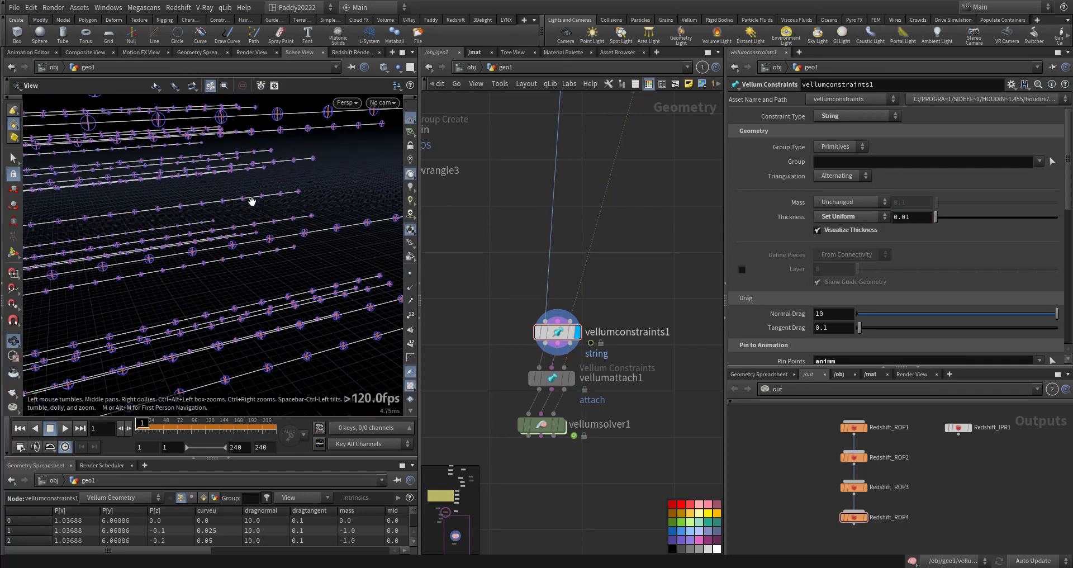
pyautogui.moveTo(282, 248); pyautogui.dragTo(144, 287)
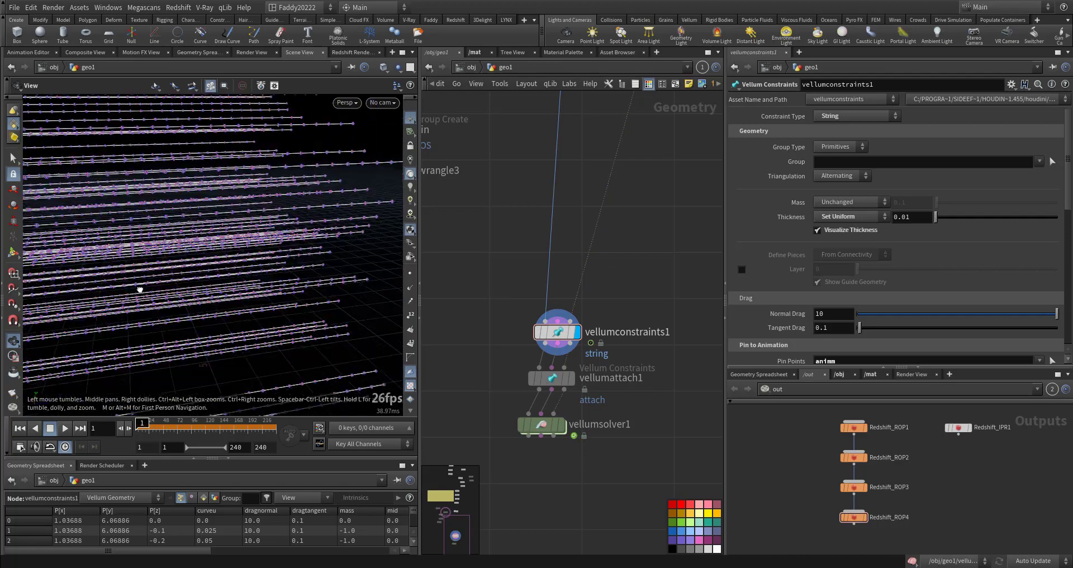
pyautogui.click(817, 230)
pyautogui.moveTo(618, 334); pyautogui.dragTo(627, 220, button='middle')
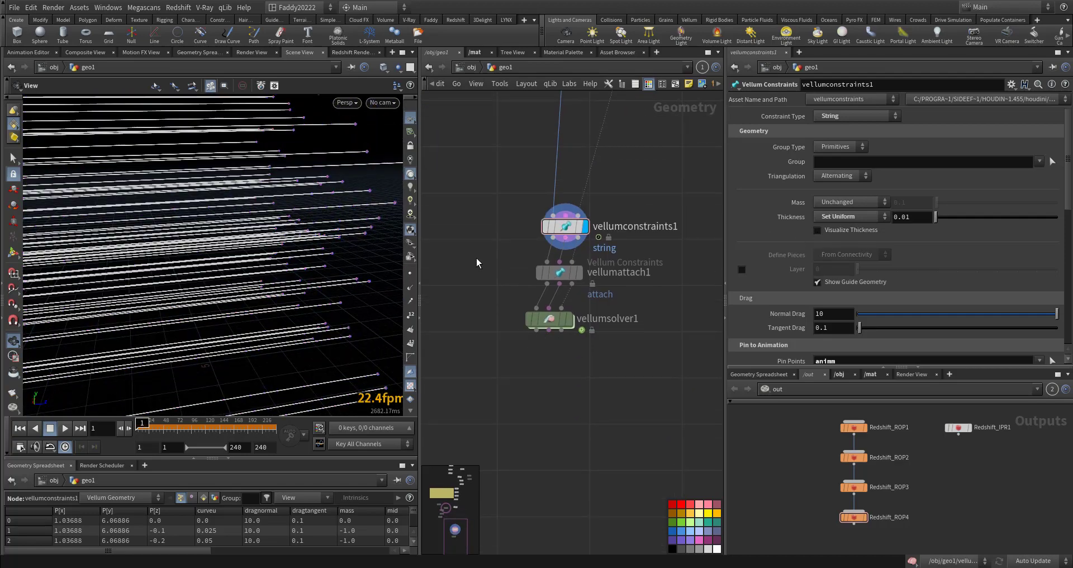
# - Display vellumattach1 and check the lastpointSelect point group used for its attachment
pyautogui.click(575, 273)
pyautogui.press('r')
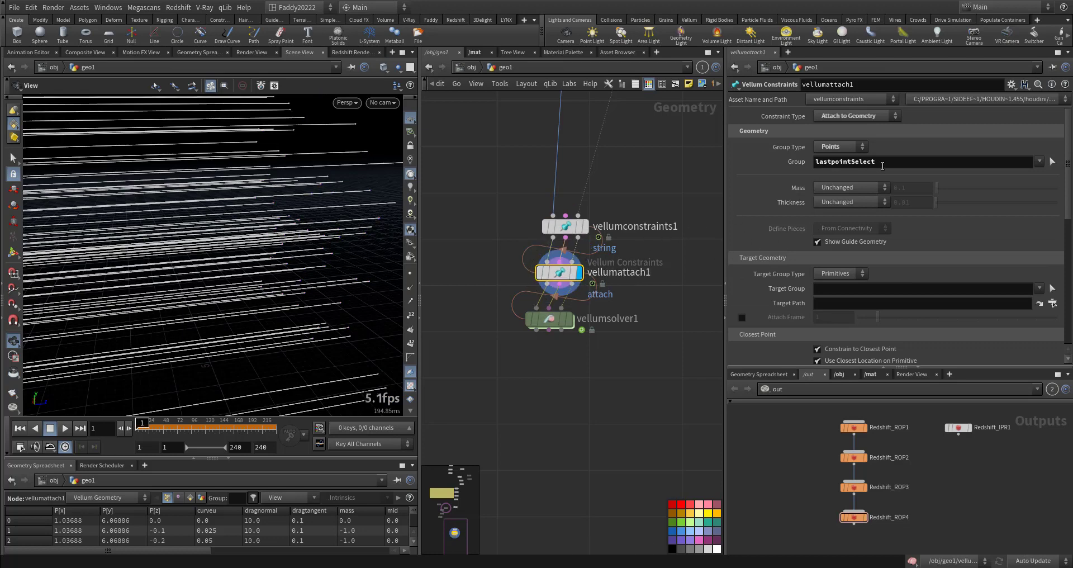
pyautogui.moveTo(813, 163); pyautogui.dragTo(803, 165)
# - Display transform4 to inspect the rotating grid that feeds the Vellum attachment
pyautogui.moveTo(623, 230); pyautogui.dragTo(589, 468, button='middle')
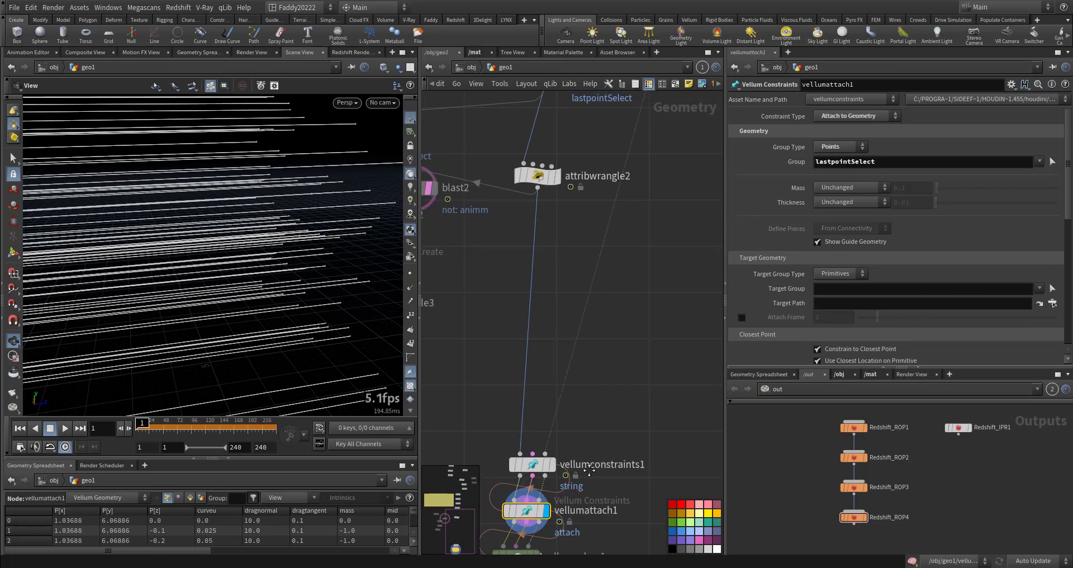
pyautogui.moveTo(670, 231); pyautogui.dragTo(597, 496, button='middle')
pyautogui.moveTo(668, 295); pyautogui.dragTo(614, 538, button='middle')
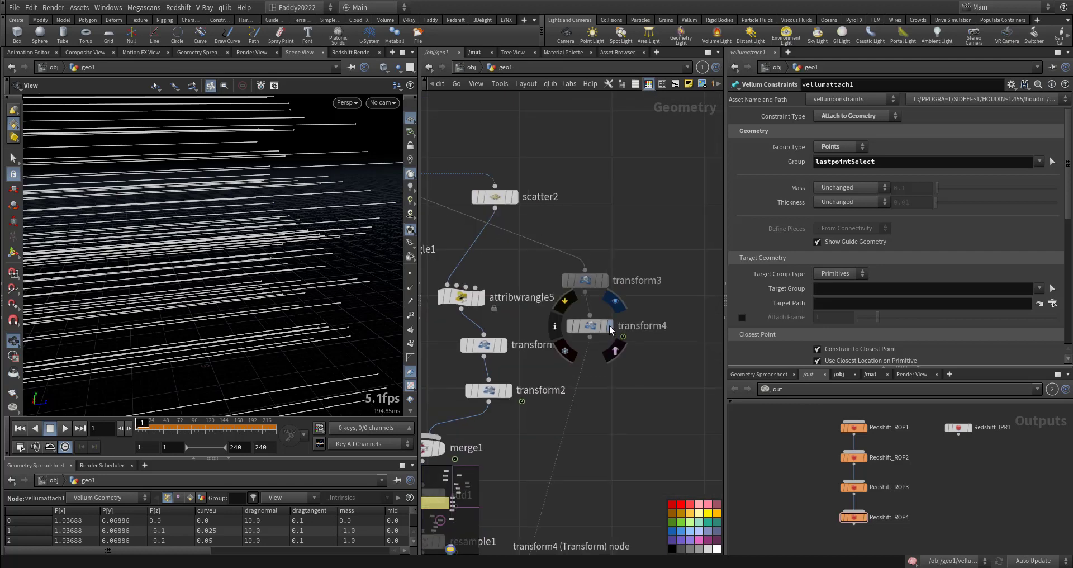
pyautogui.click(594, 331)
pyautogui.press('r')
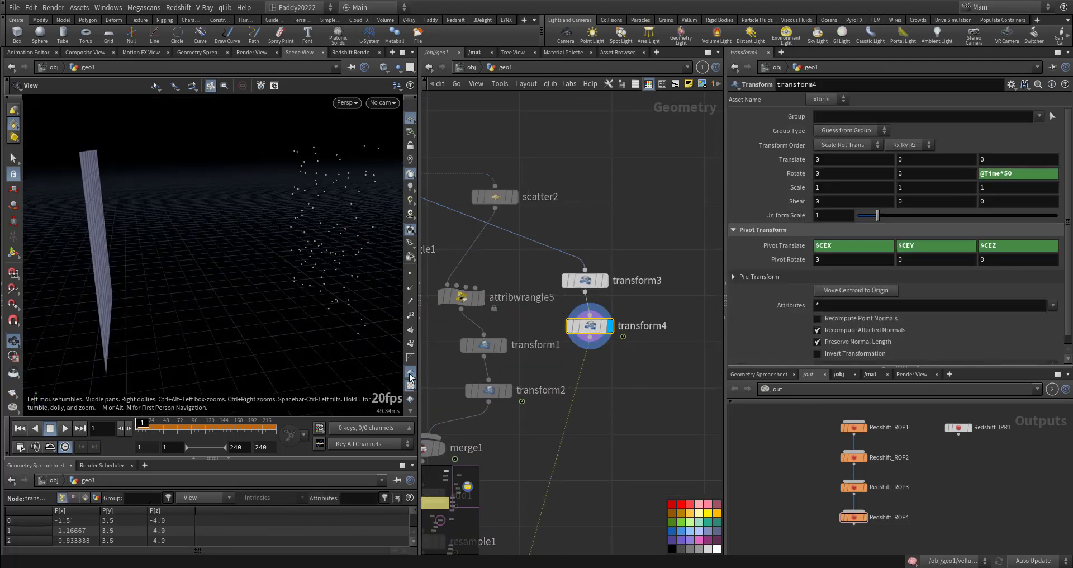
# - Display groupexpression1 to view the strand end points in the lastpointSelect group
pyautogui.moveTo(602, 420); pyautogui.dragTo(603, 222, button='middle')
pyautogui.moveTo(634, 318); pyautogui.dragTo(646, 29, button='middle')
pyautogui.moveTo(591, 364); pyautogui.dragTo(648, 485, button='middle')
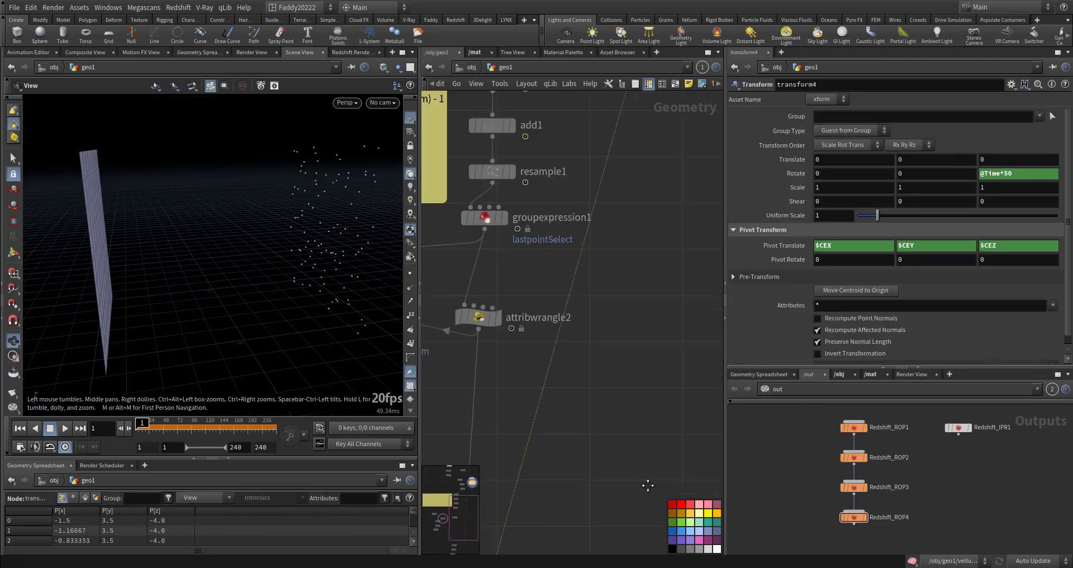
pyautogui.moveTo(621, 323); pyautogui.dragTo(661, 477, button='middle')
pyautogui.moveTo(557, 350); pyautogui.dragTo(483, 396)
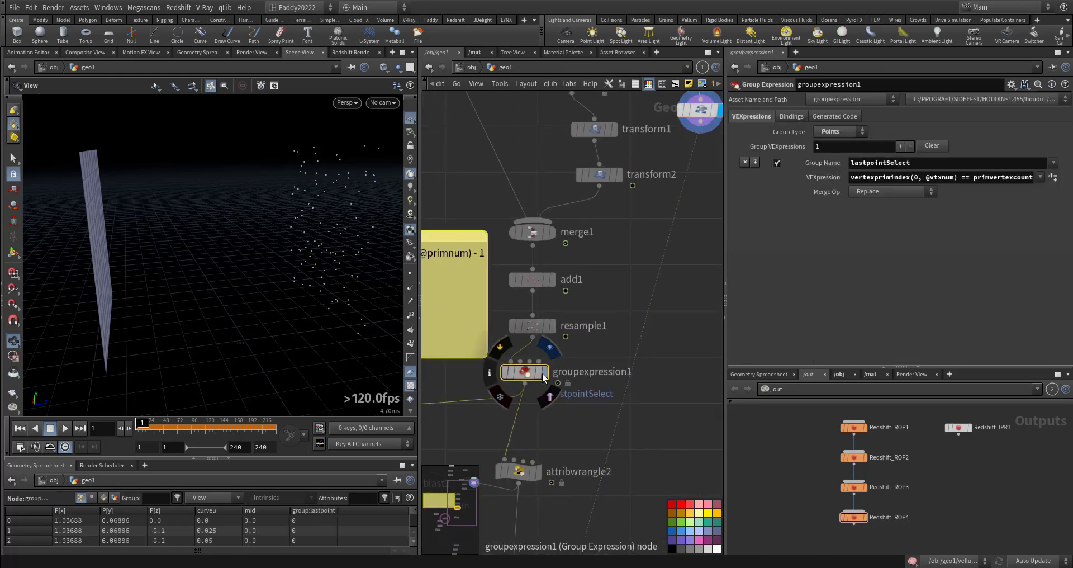
pyautogui.click(546, 373)
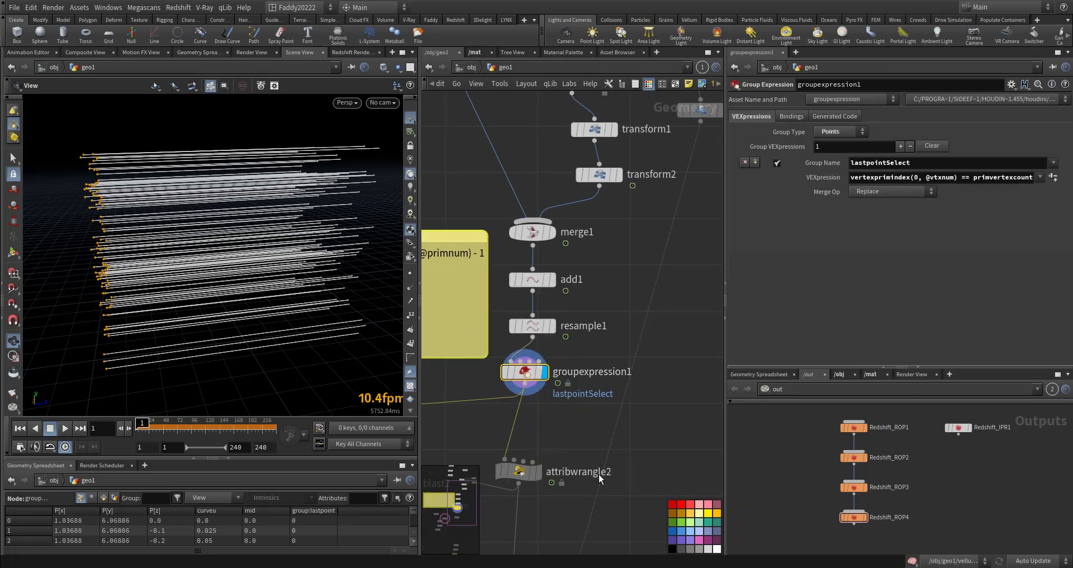
# - Display vellumattach1 again to inspect the strand ends against the target grid
pyautogui.moveTo(639, 445); pyautogui.dragTo(635, 257, button='middle')
pyautogui.moveTo(637, 417); pyautogui.dragTo(633, 265, button='middle')
pyautogui.moveTo(653, 334); pyautogui.dragTo(679, 304, button='middle')
pyautogui.click(564, 271)
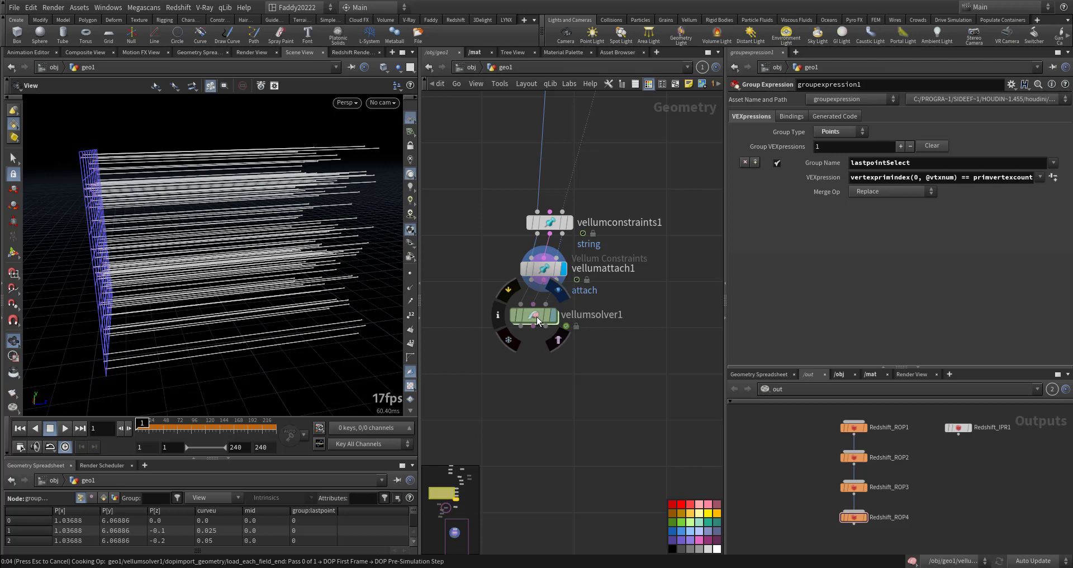
# - Display vellumsolver1 and set its Constraint Iterations to 20
pyautogui.click(537, 316)
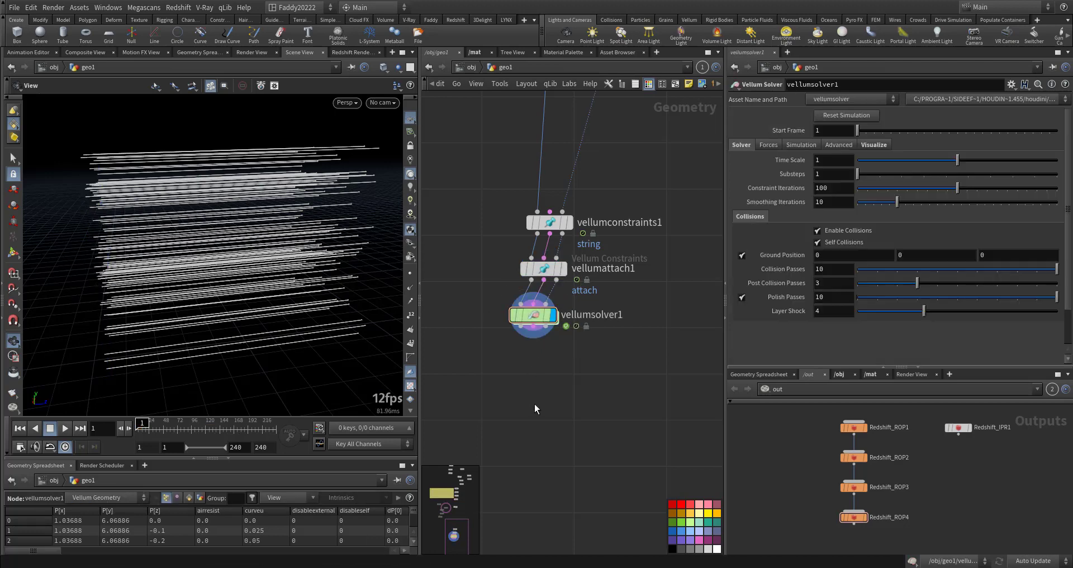
pyautogui.click(516, 319)
pyautogui.write('20')
pyautogui.press('Return')
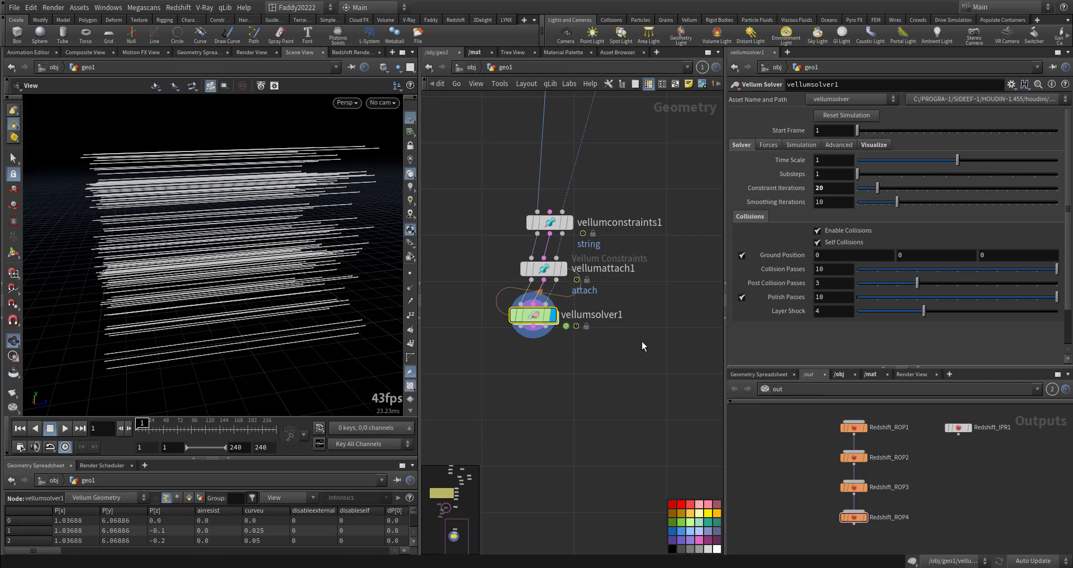
# - Play the Vellum simulation, examine the twisting strands from several angles and close up, and return to the first frame
pyautogui.press('Up')
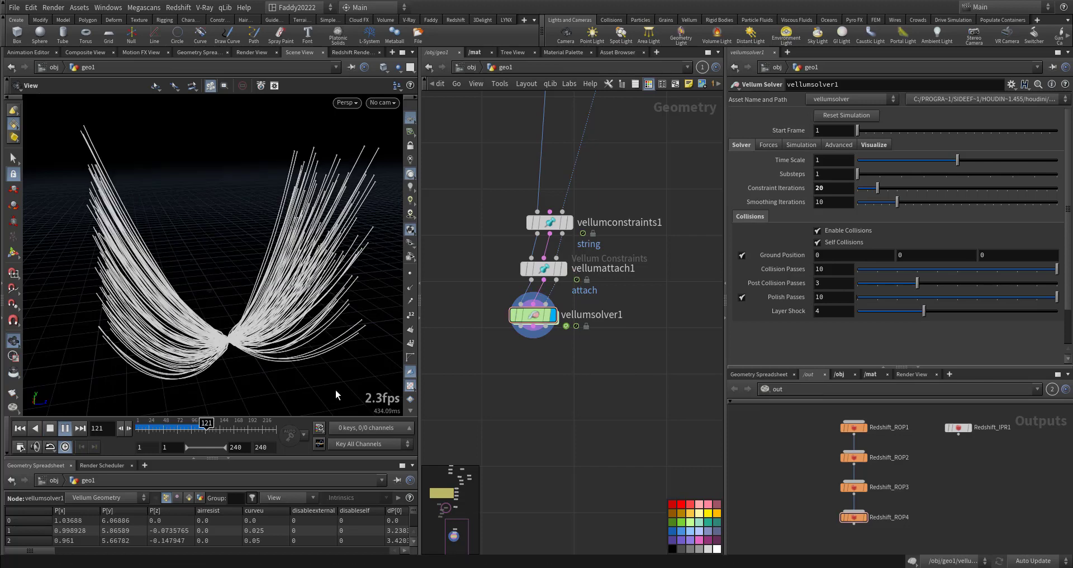
pyautogui.click(55, 428)
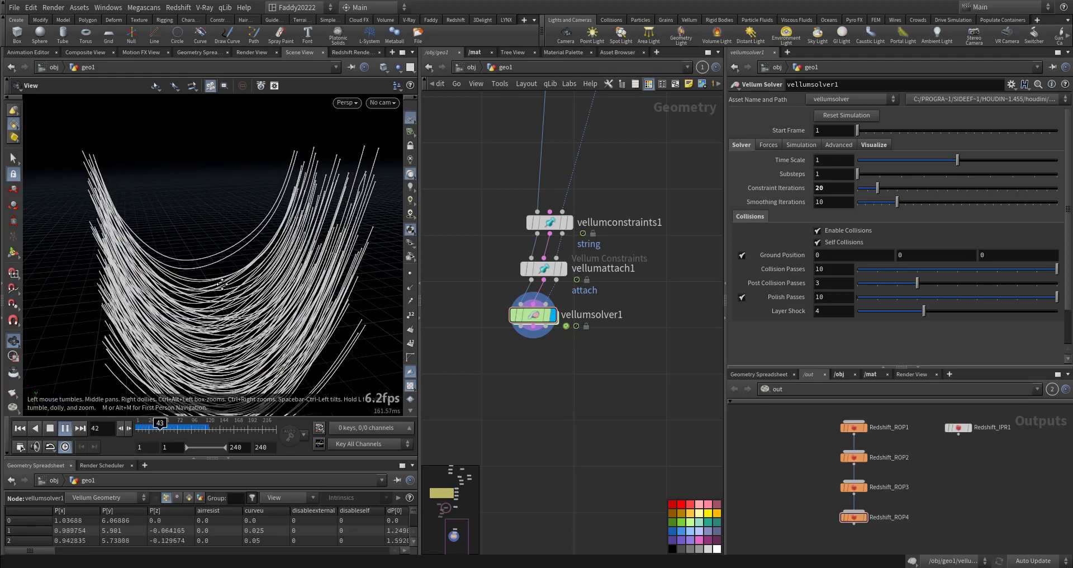
pyautogui.moveTo(248, 321); pyautogui.dragTo(232, 331)
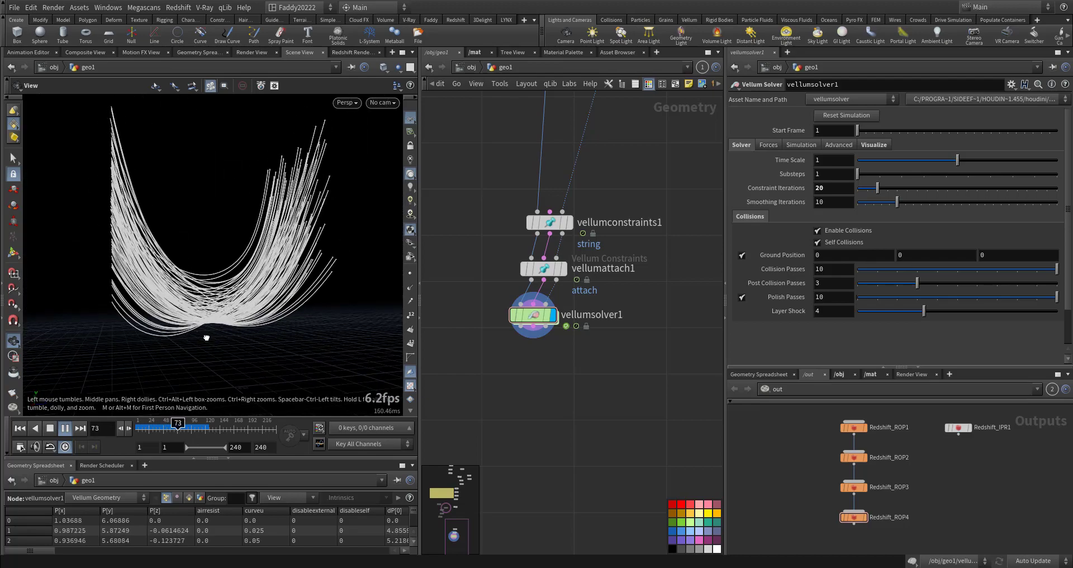
pyautogui.moveTo(214, 340); pyautogui.dragTo(236, 334, button='right')
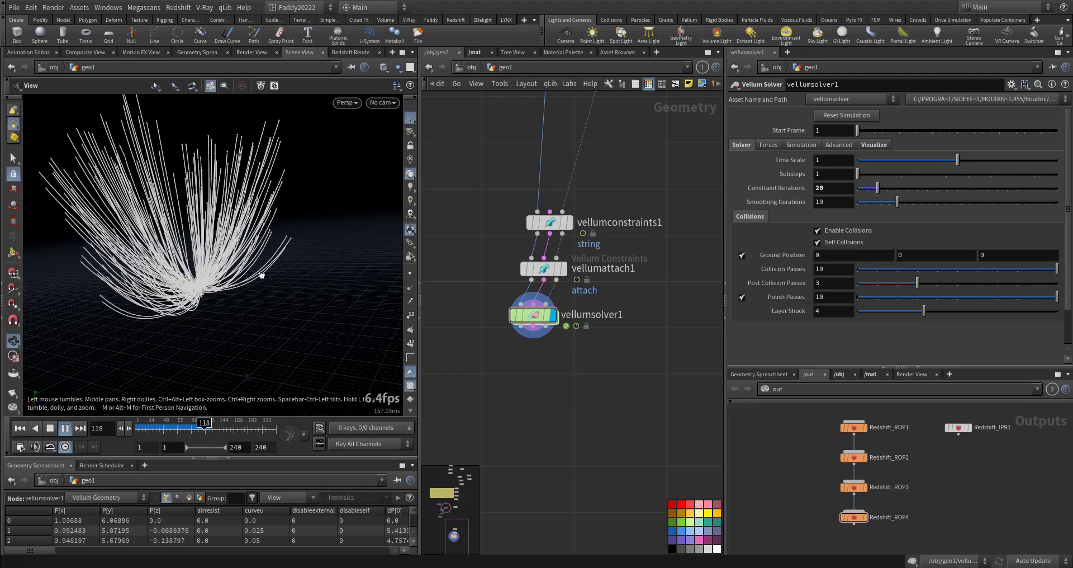
pyautogui.moveTo(262, 275); pyautogui.dragTo(309, 315)
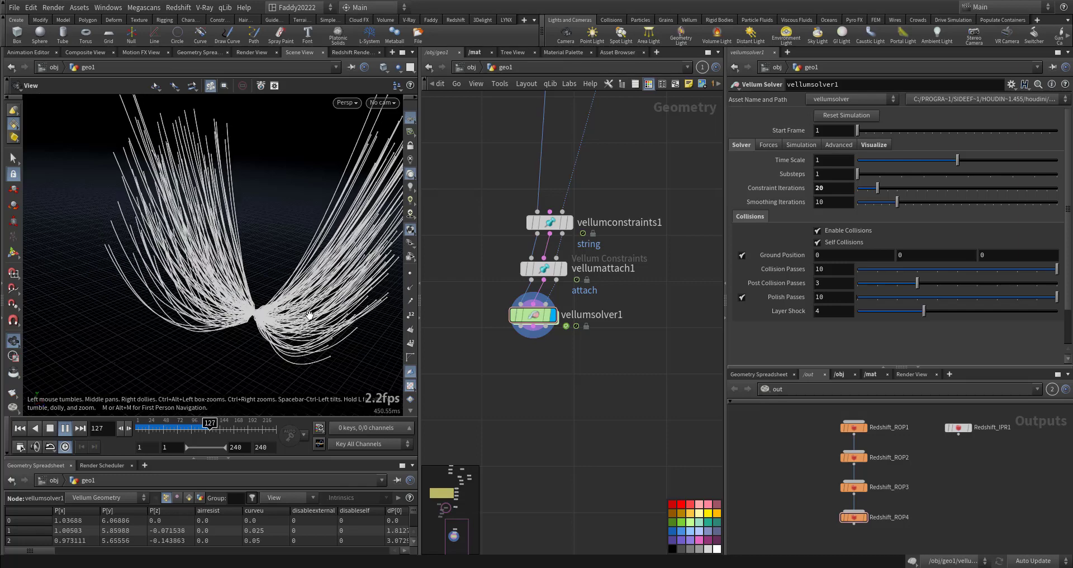
pyautogui.moveTo(309, 315); pyautogui.dragTo(384, 304, button='right')
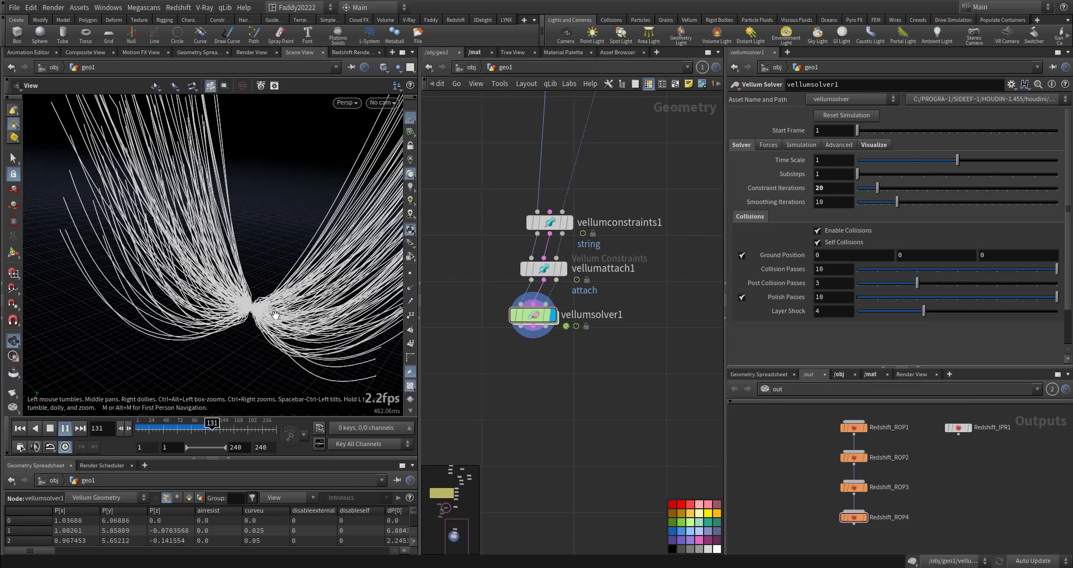
pyautogui.moveTo(276, 315); pyautogui.dragTo(367, 297, button='right')
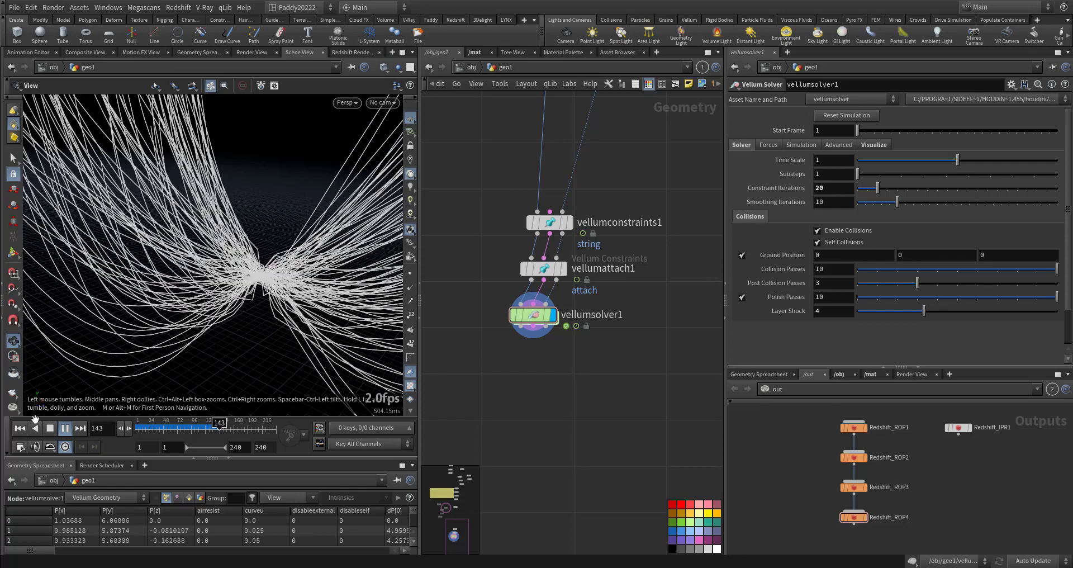
pyautogui.click(20, 428)
# - Add a Vellum Post-Process node below vellumsolver1, connect it to the solver's output and display it
pyautogui.press('Tab')
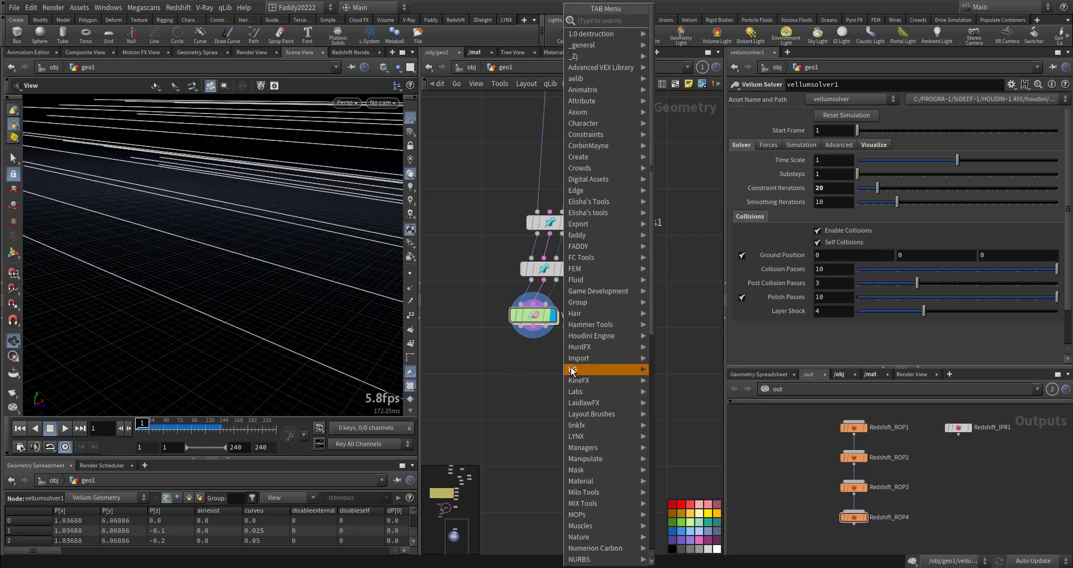
pyautogui.scroll(-5, 615, 518)
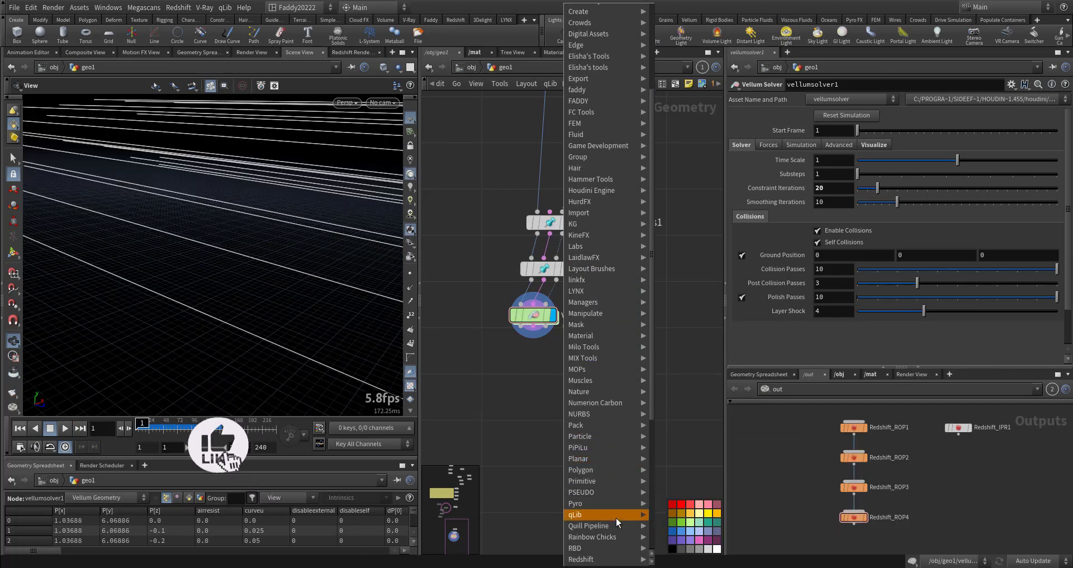
pyautogui.scroll(-6, 616, 517)
pyautogui.moveTo(619, 492)
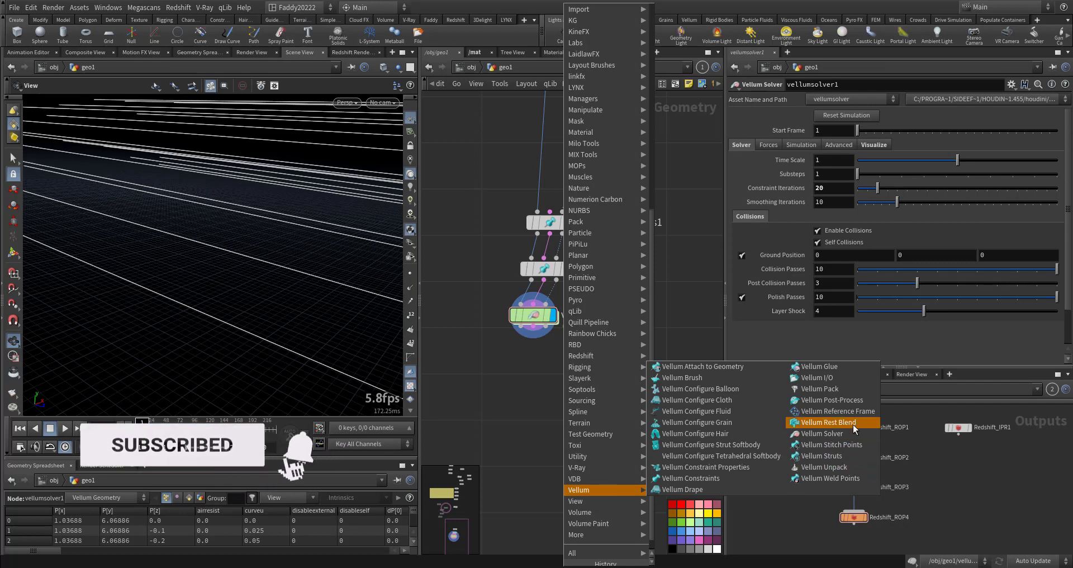
pyautogui.click(830, 400)
pyautogui.click(535, 373)
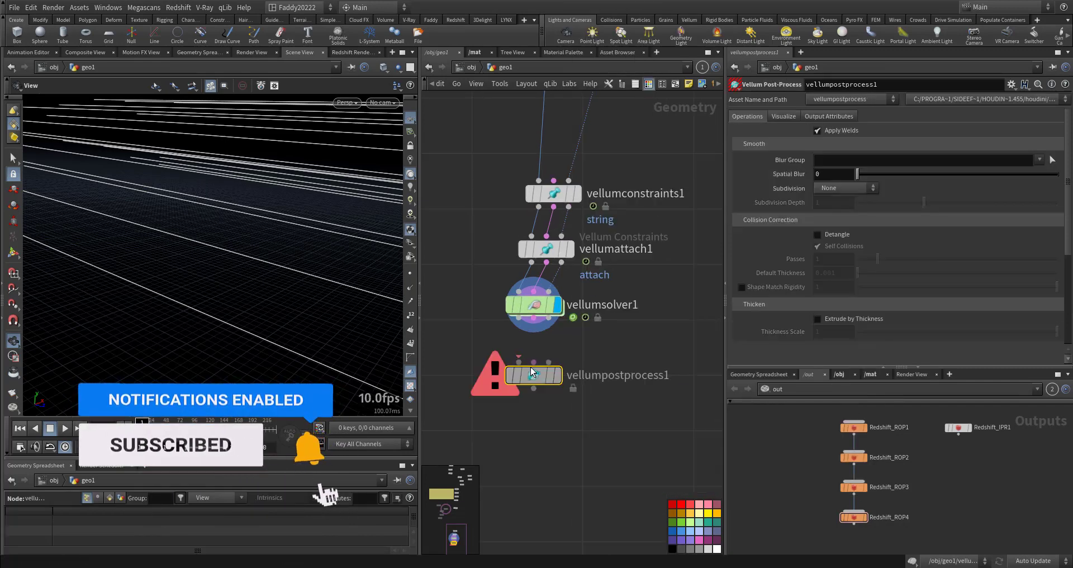
pyautogui.click(518, 362)
pyautogui.click(518, 317)
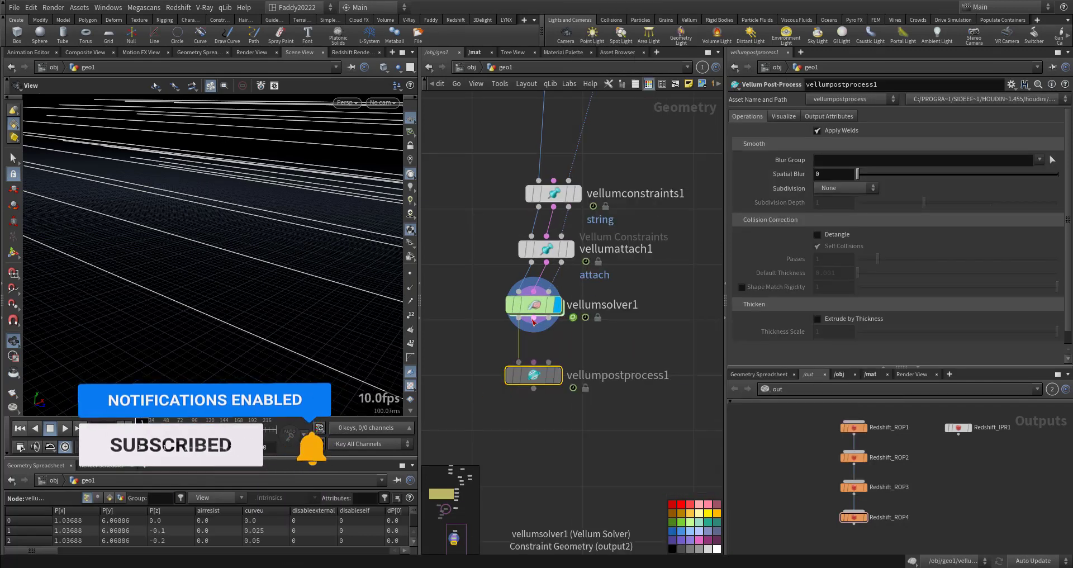
pyautogui.click(560, 375)
# - Go to frame 99, set the post-process node's Subdivision to Catmull-Clark and enable Detangle
pyautogui.click(195, 428)
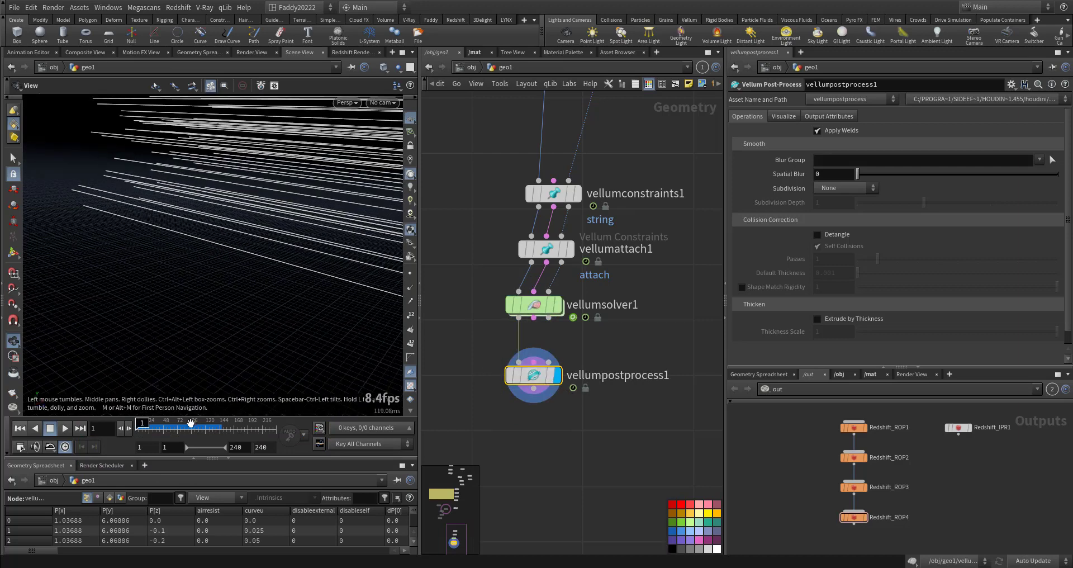
pyautogui.click(836, 190)
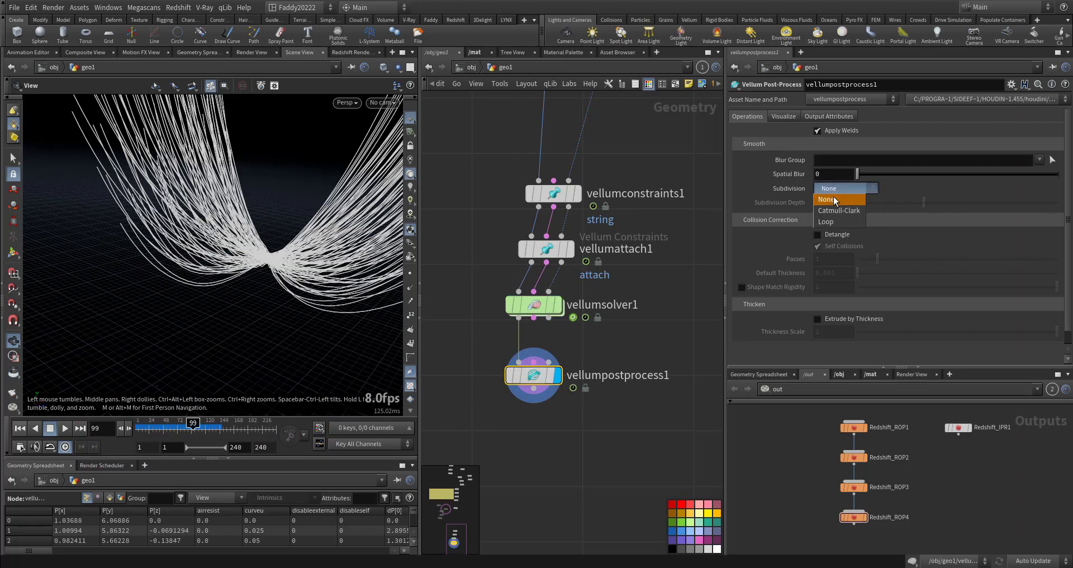
pyautogui.click(837, 211)
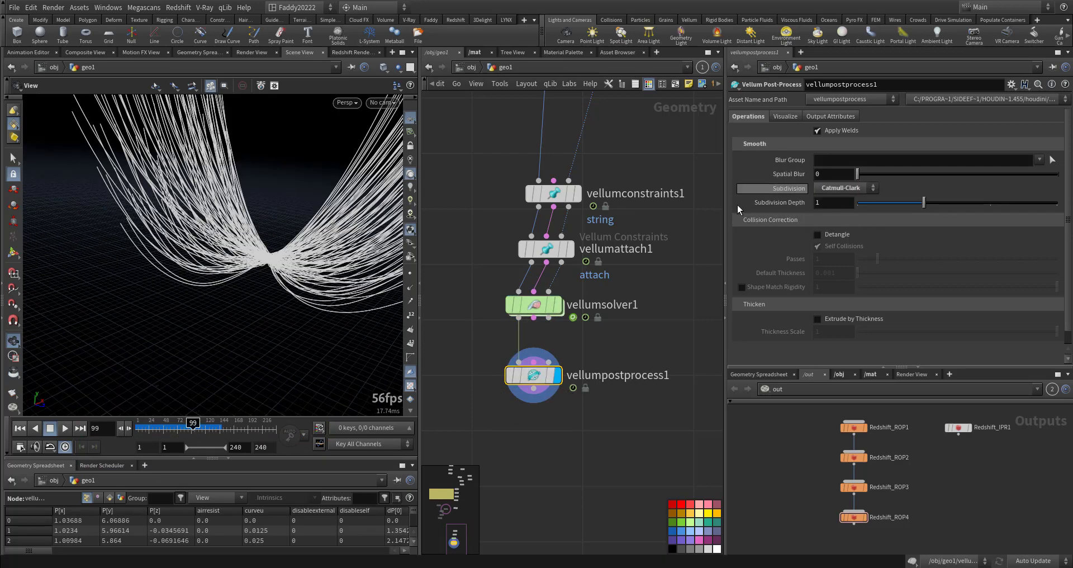
pyautogui.click(818, 235)
# - Compare the strands by displaying vellumsolver1 and vellumpostprocess1 in turn
pyautogui.moveTo(261, 266); pyautogui.dragTo(263, 268)
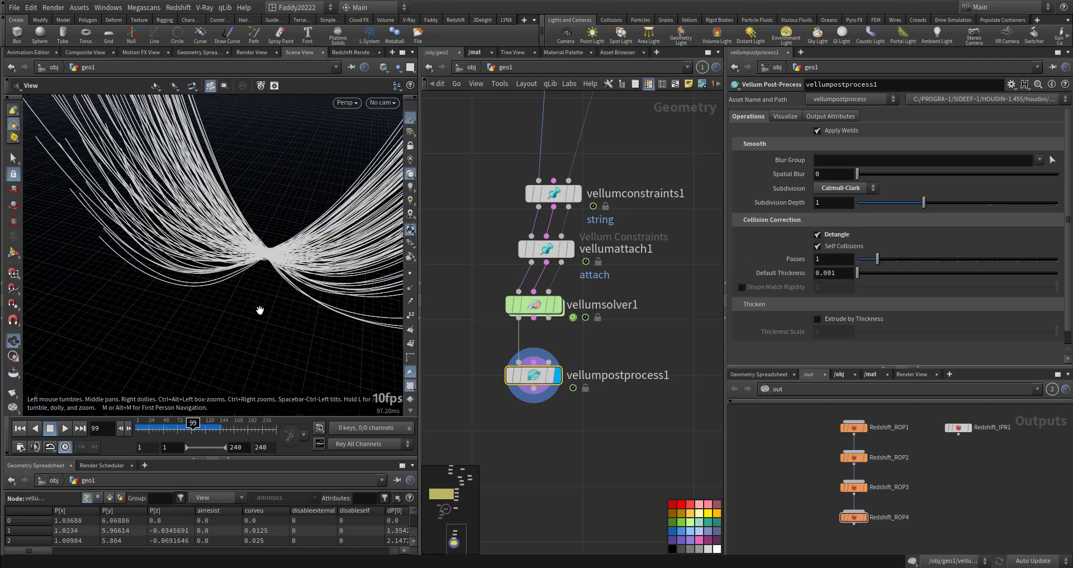
pyautogui.click(557, 305)
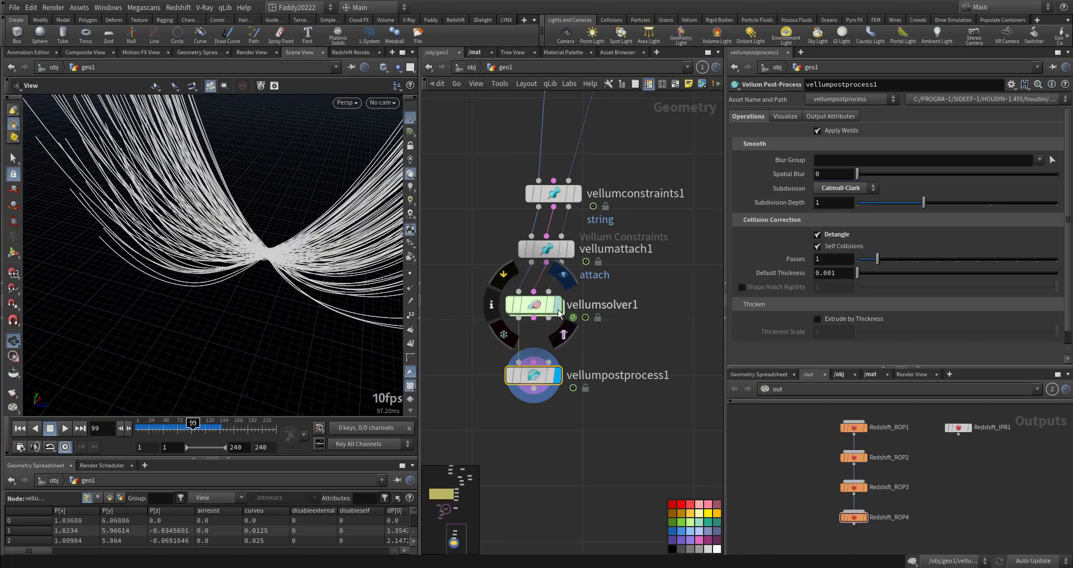
pyautogui.click(557, 375)
# - Return to the first frame and, on vellumconstraints1, set Thickness to 0.1 and Mass to Set Uniform
pyautogui.moveTo(459, 234); pyautogui.dragTo(453, 378, button='middle')
pyautogui.moveTo(500, 273); pyautogui.dragTo(508, 310, button='middle')
pyautogui.moveTo(481, 317); pyautogui.dragTo(630, 394)
pyautogui.hotkey('ctrl', 'Up')
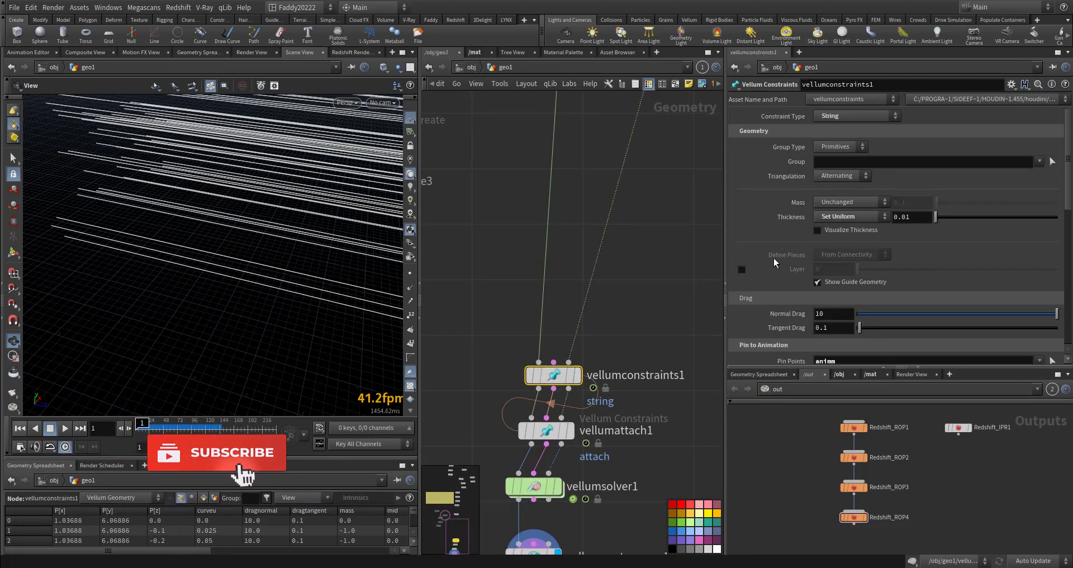
pyautogui.doubleClick(916, 217)
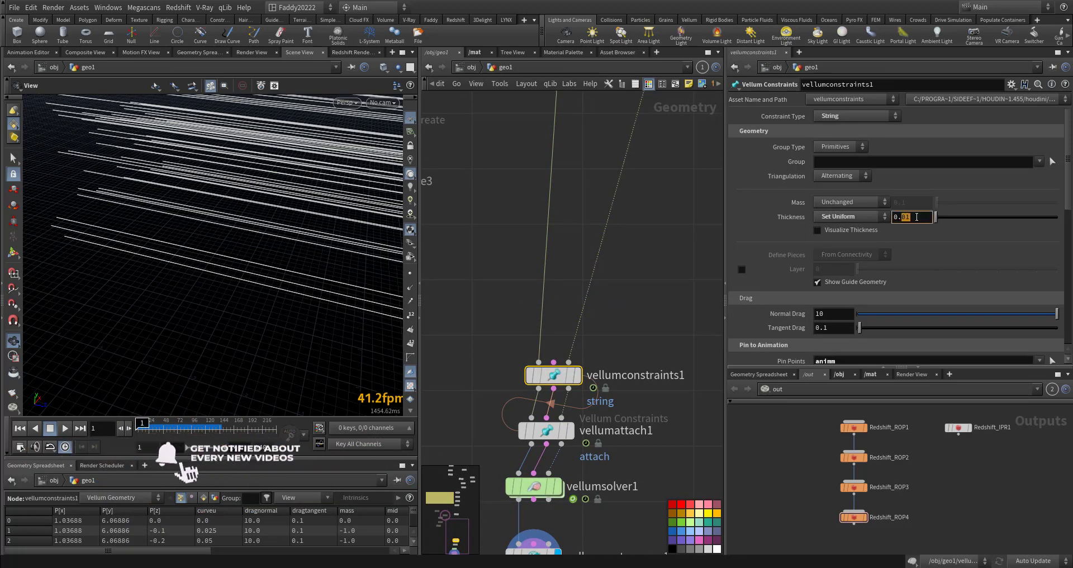
pyautogui.write('1')
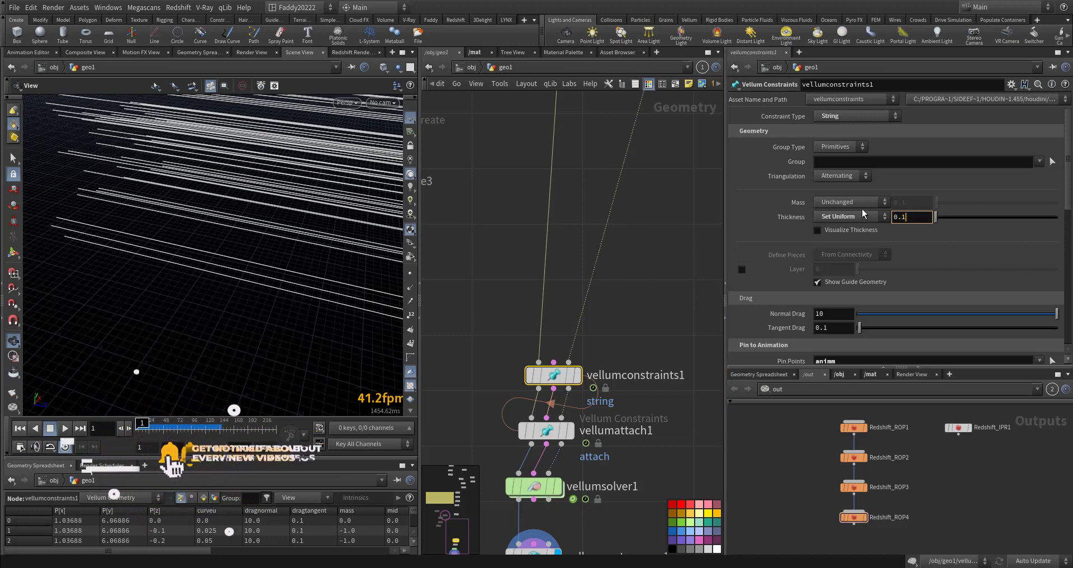
pyautogui.click(849, 202)
pyautogui.click(851, 225)
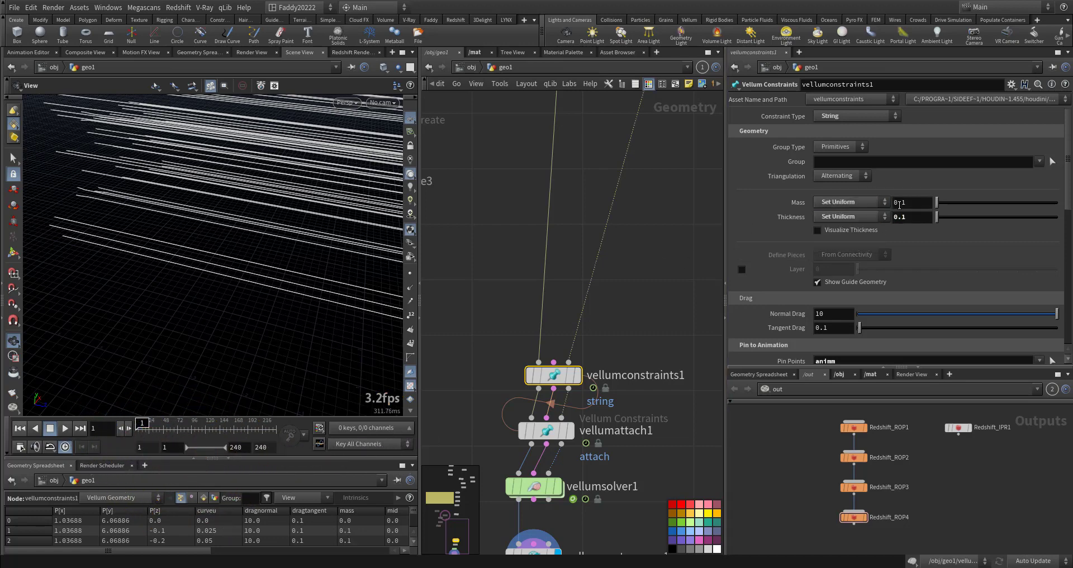
# - Set the Stretch Stiffness multiplier of vellumconstraints1 to 1 000
pyautogui.scroll(-3, 754, 306)
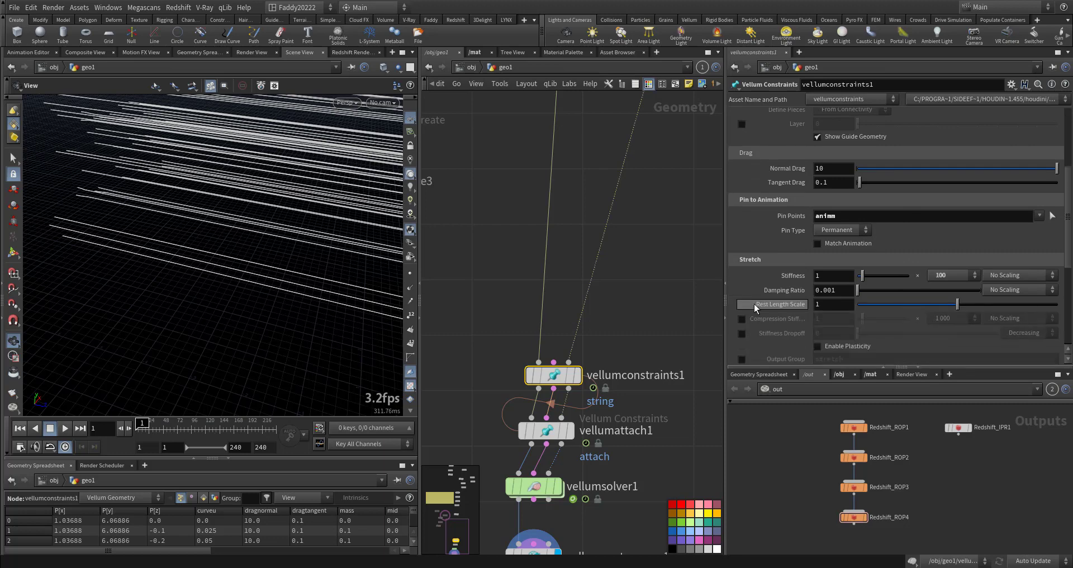
pyautogui.click(948, 276)
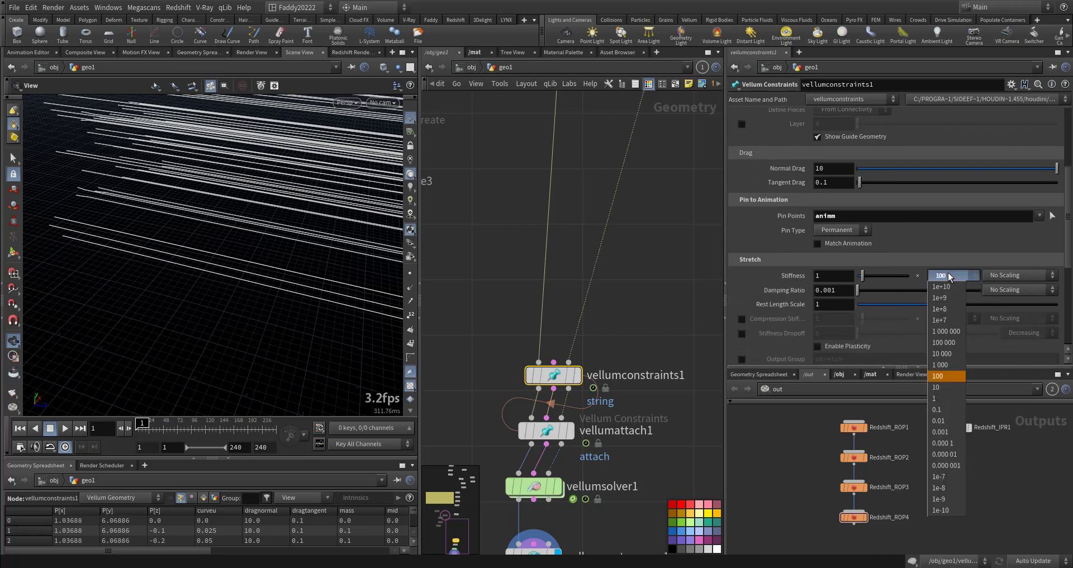
pyautogui.click(944, 365)
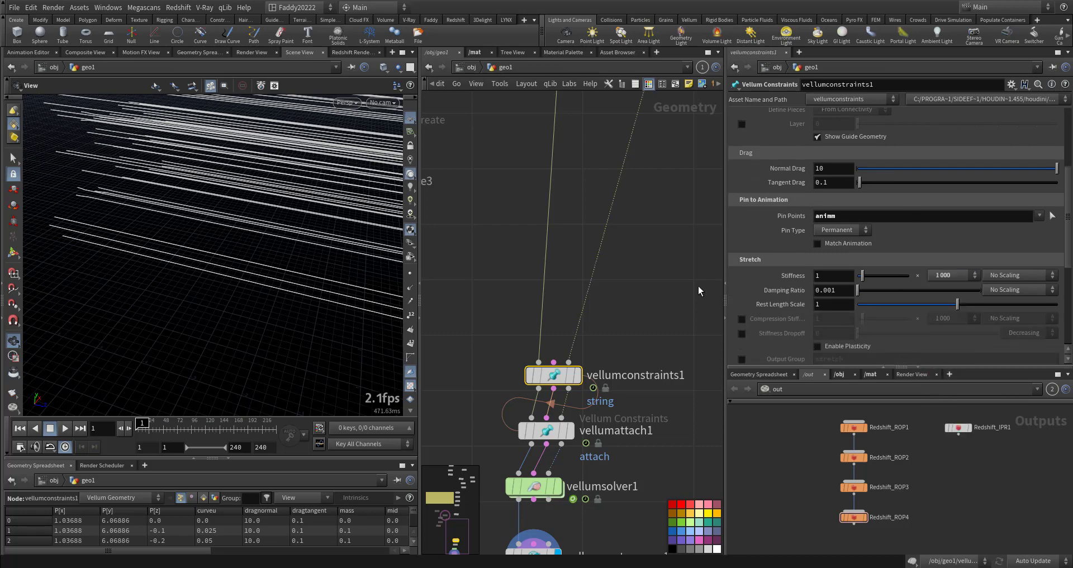
# - Fit the whole strand bundle in view, play the simulation to about frame 53, and return to the first frame
pyautogui.moveTo(661, 288); pyautogui.dragTo(649, 240, button='middle')
pyautogui.scroll(-5, 364, 229)
pyautogui.moveTo(338, 222); pyautogui.dragTo(261, 253, button='middle')
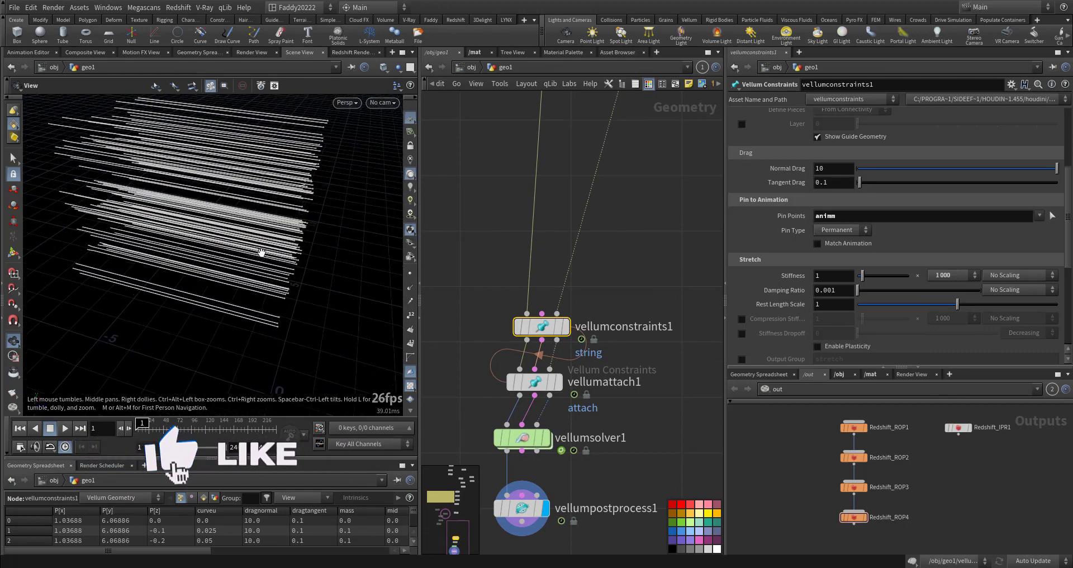
pyautogui.scroll(-4, 261, 253)
pyautogui.moveTo(232, 264); pyautogui.dragTo(239, 254)
pyautogui.press('Up')
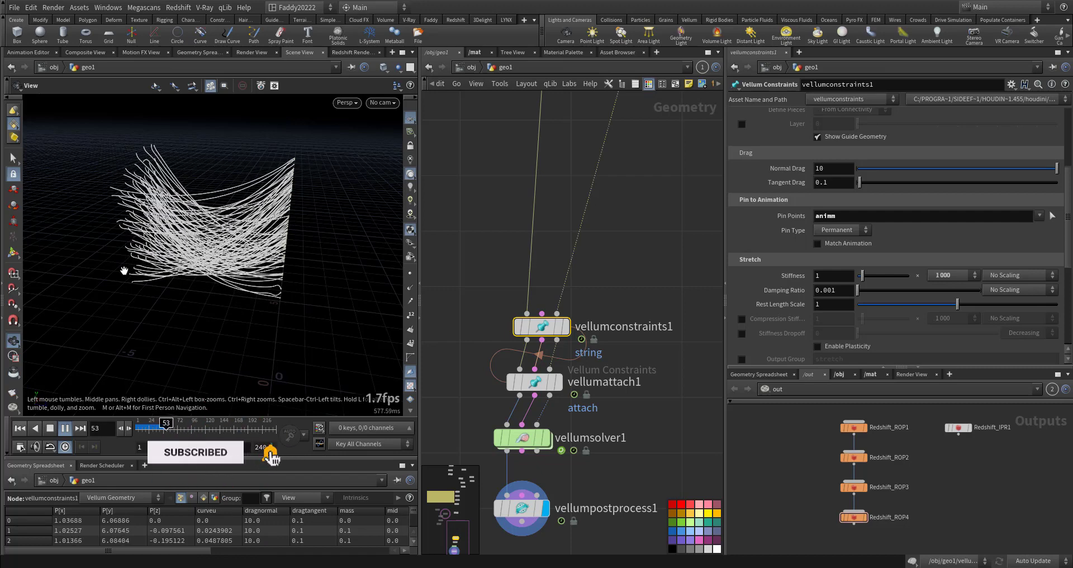
pyautogui.hotkey('ctrl', 'Up')
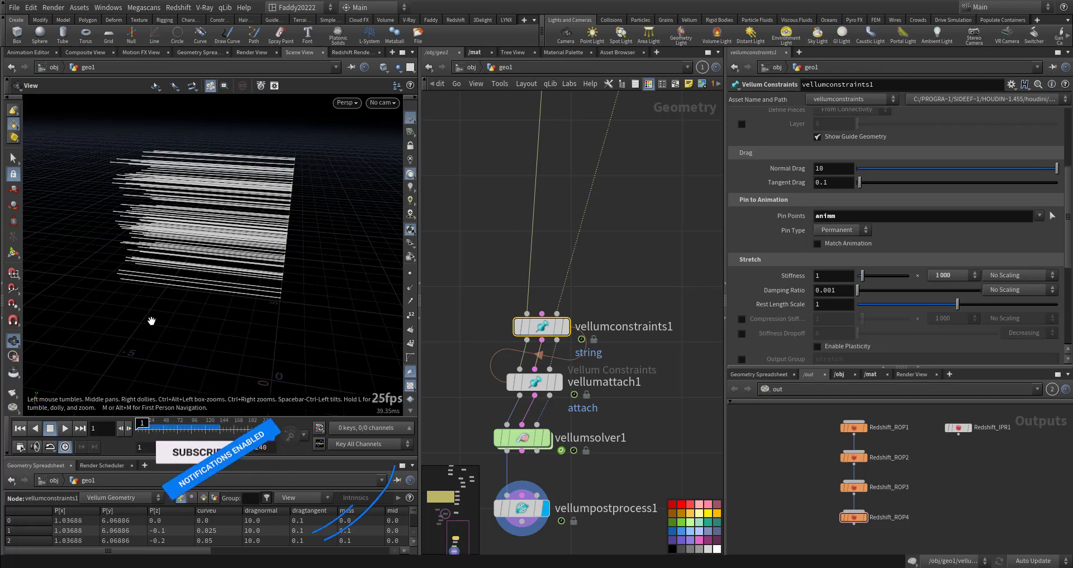
# - Play the simulation again, stop it at frame 145 and examine the twisted strands close up
pyautogui.moveTo(163, 284); pyautogui.dragTo(282, 288)
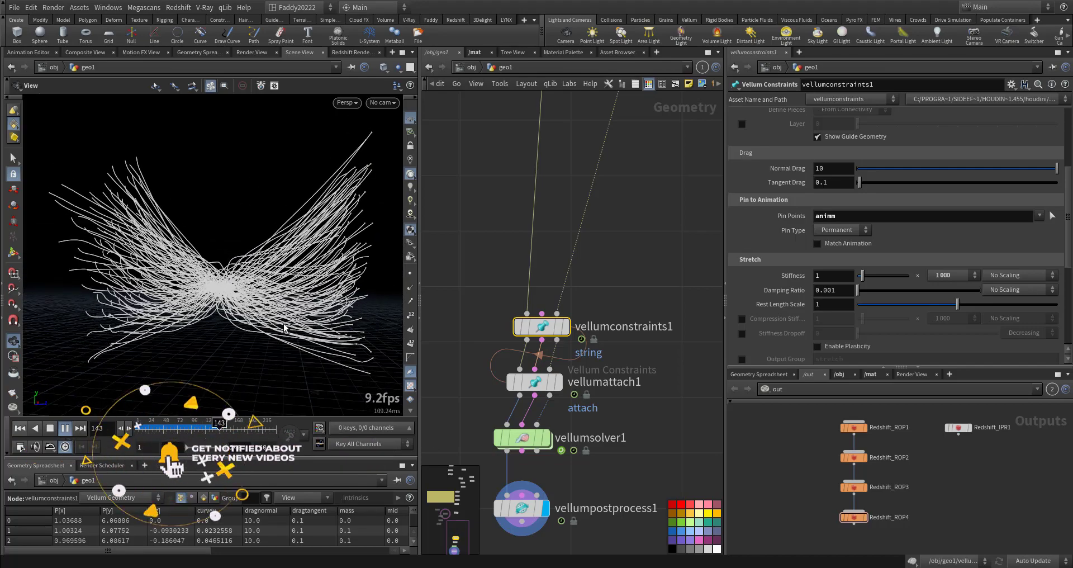
pyautogui.press('Escape')
pyautogui.scroll(4, 252, 321)
pyautogui.moveTo(251, 320); pyautogui.dragTo(271, 318)
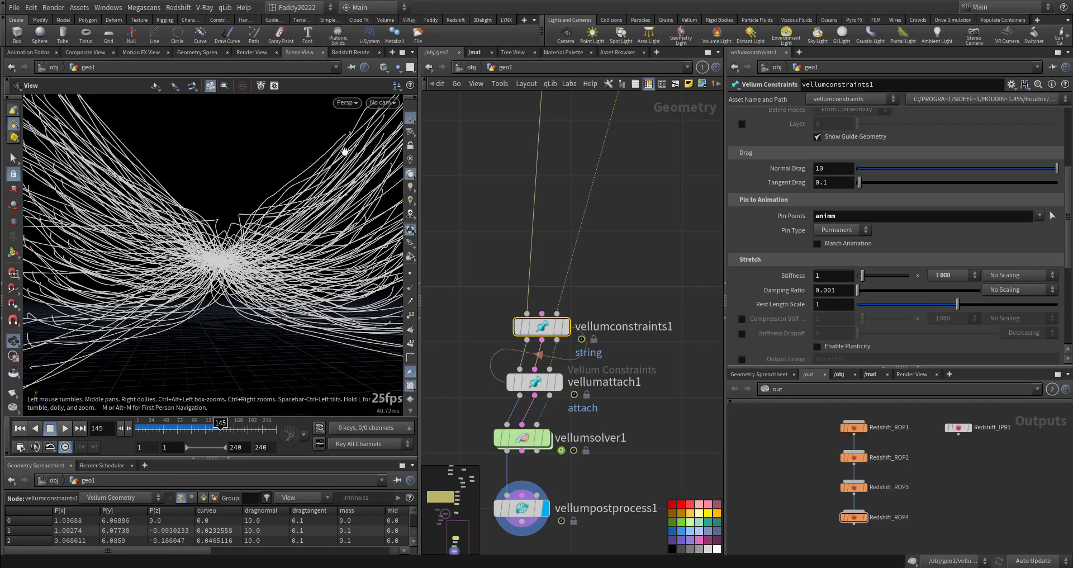
# - Look through cam2, reframe the twisted strands with the camera locked to the view, and unlock it
pyautogui.click(389, 105)
pyautogui.click(394, 135)
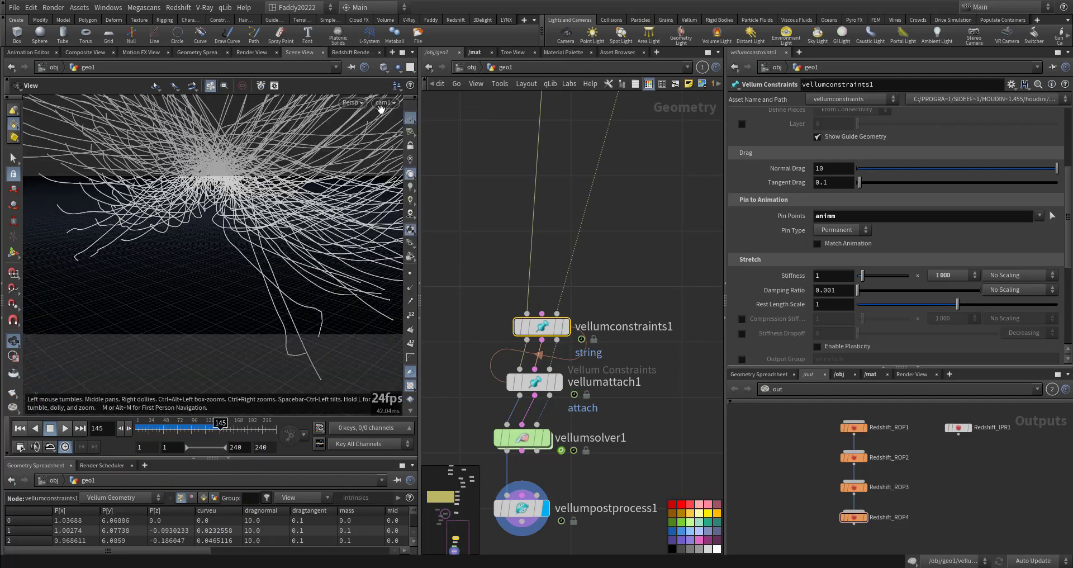
pyautogui.click(382, 104)
pyautogui.click(391, 168)
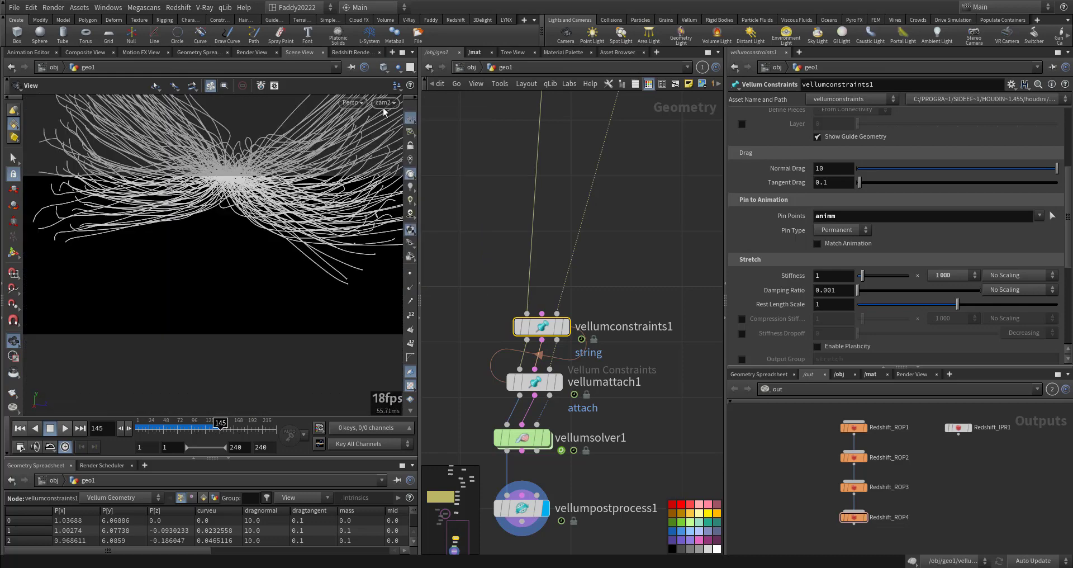
pyautogui.click(410, 148)
pyautogui.moveTo(249, 213); pyautogui.dragTo(234, 282)
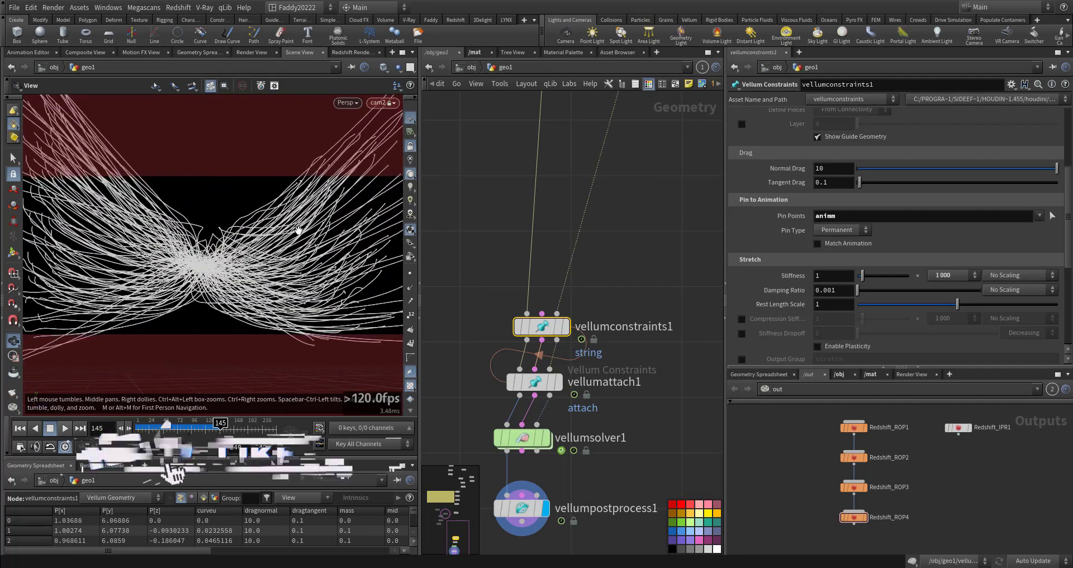
pyautogui.click(410, 147)
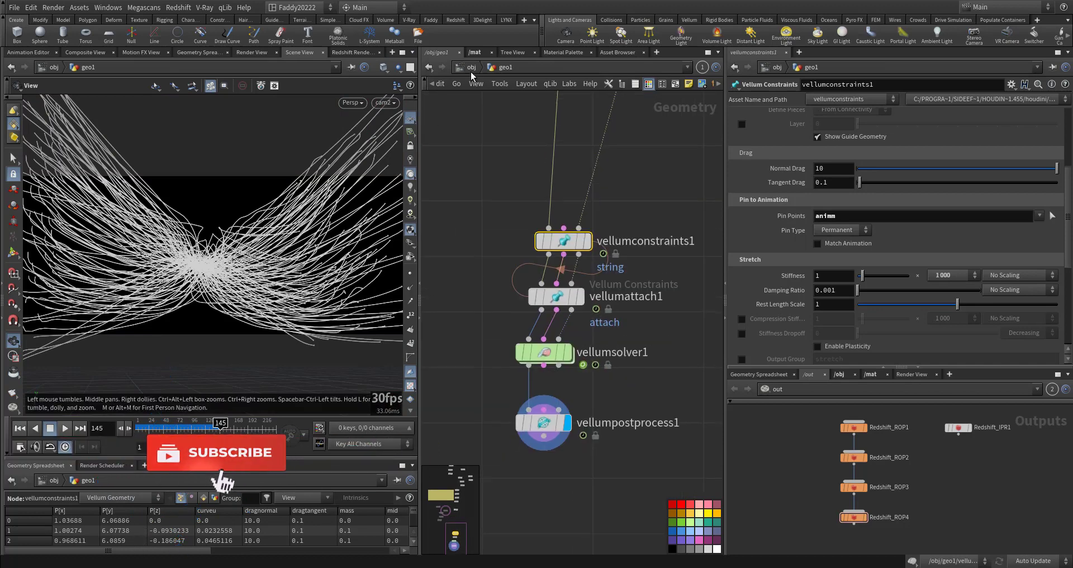
# - Go up to the object level and review geo1's Redshift strand settings, including Strand Type and Global Scale Multiplier
pyautogui.press('u')
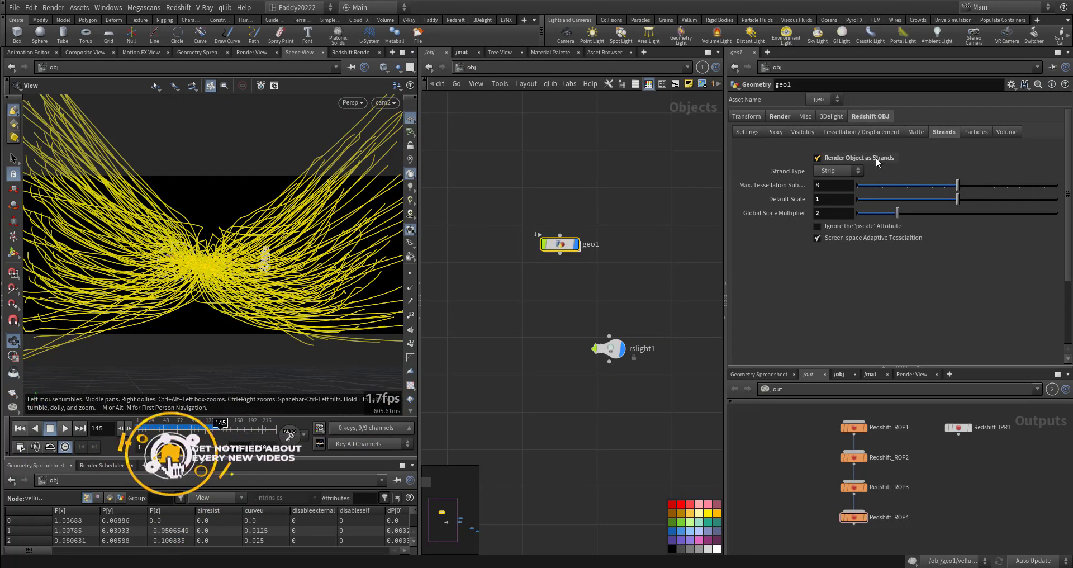
pyautogui.click(854, 168)
pyautogui.click(854, 169)
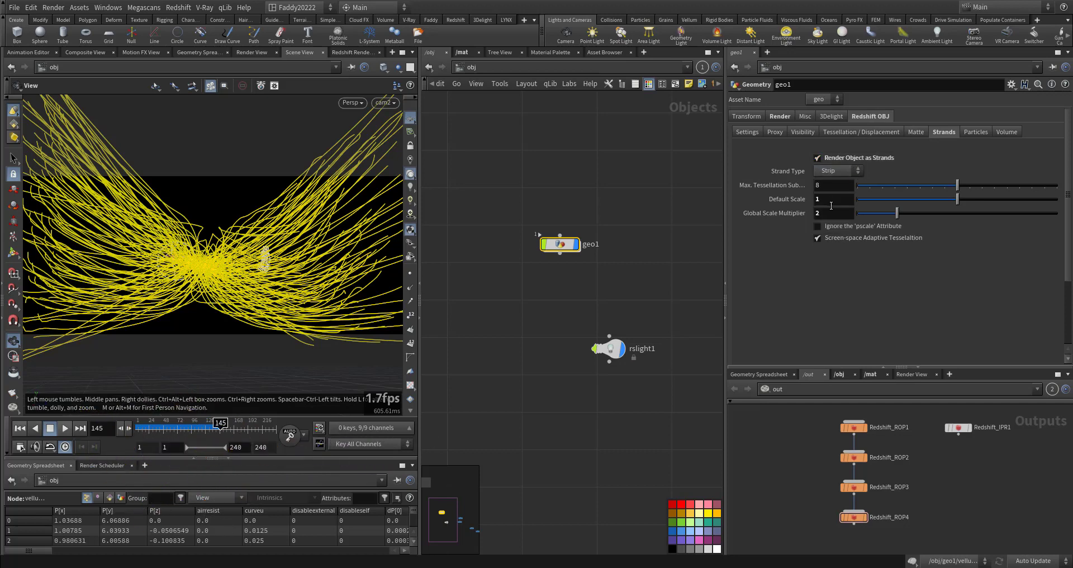
pyautogui.moveTo(830, 212); pyautogui.dragTo(790, 218)
pyautogui.click(673, 306)
pyautogui.moveTo(639, 317); pyautogui.dragTo(597, 290, button='middle')
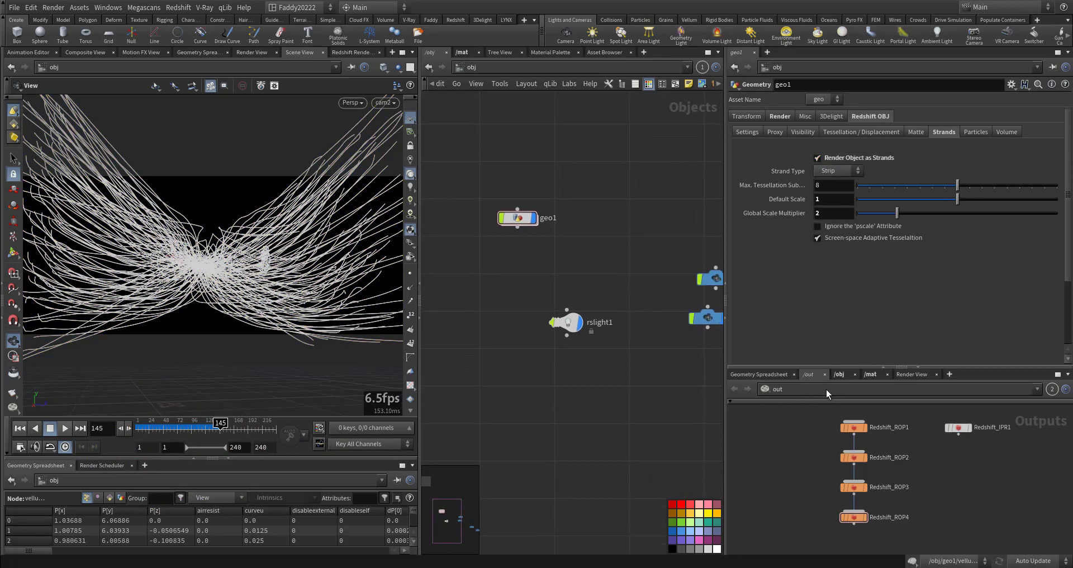
# - Add a Redshift_IPR node together with a Redshift ROP to the output network
pyautogui.press('Tab')
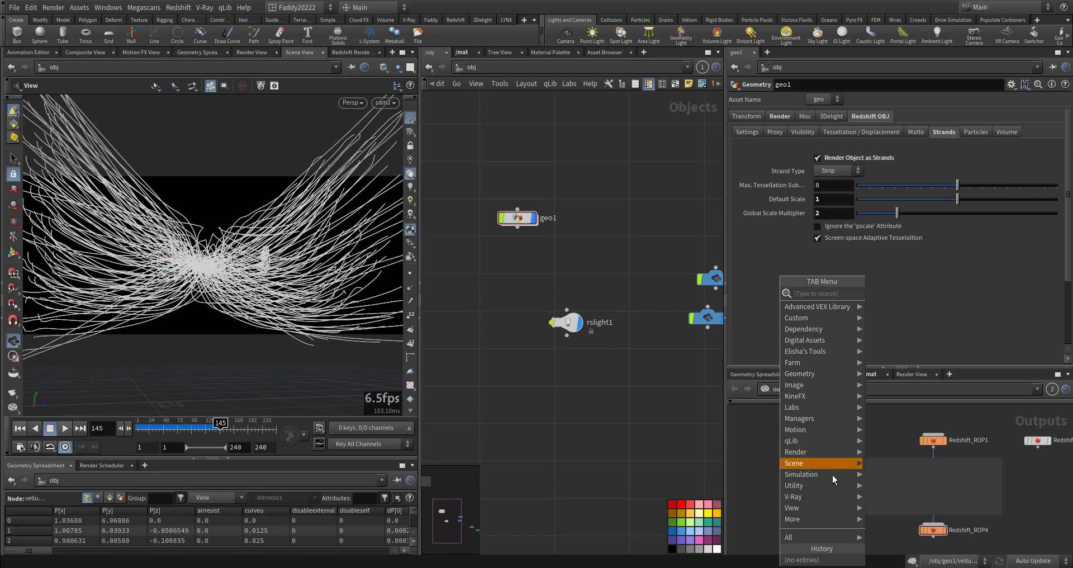
pyautogui.moveTo(834, 451)
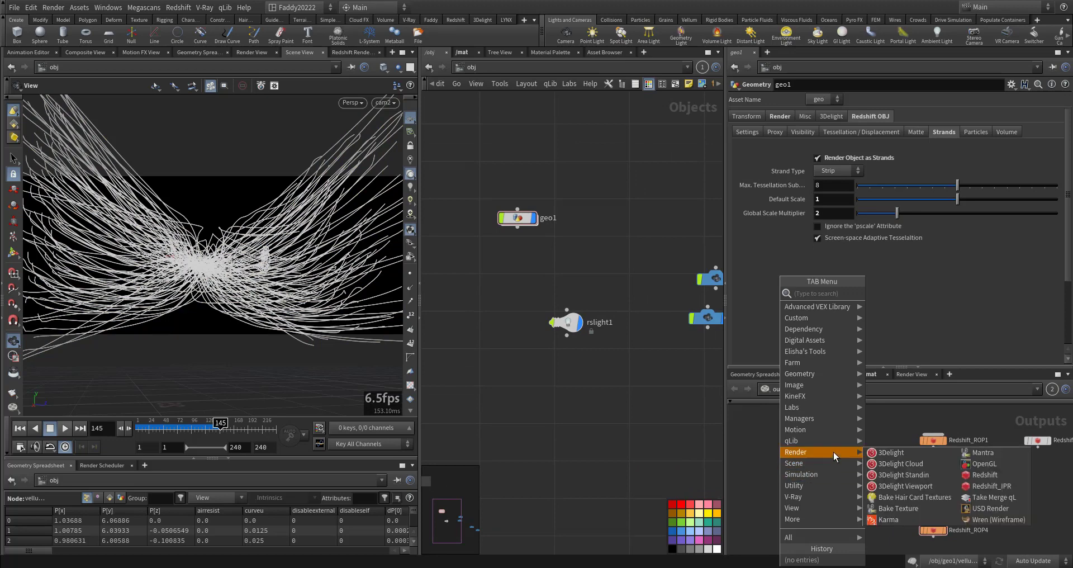
pyautogui.click(992, 486)
pyautogui.click(814, 475)
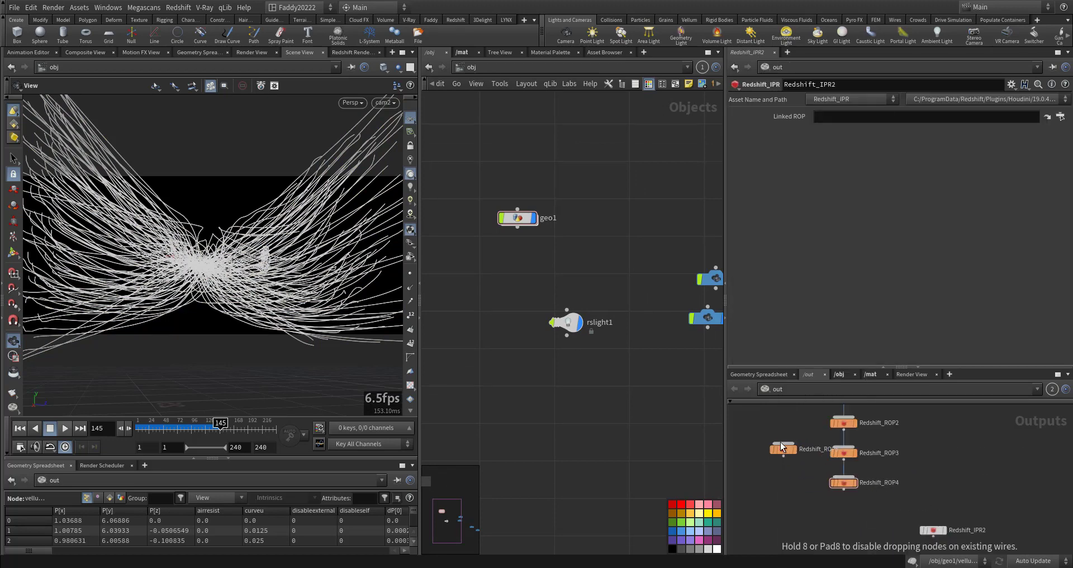
# - Set the Render Camera of Redshift_ROP5 to /obj/cam2
pyautogui.click(866, 477)
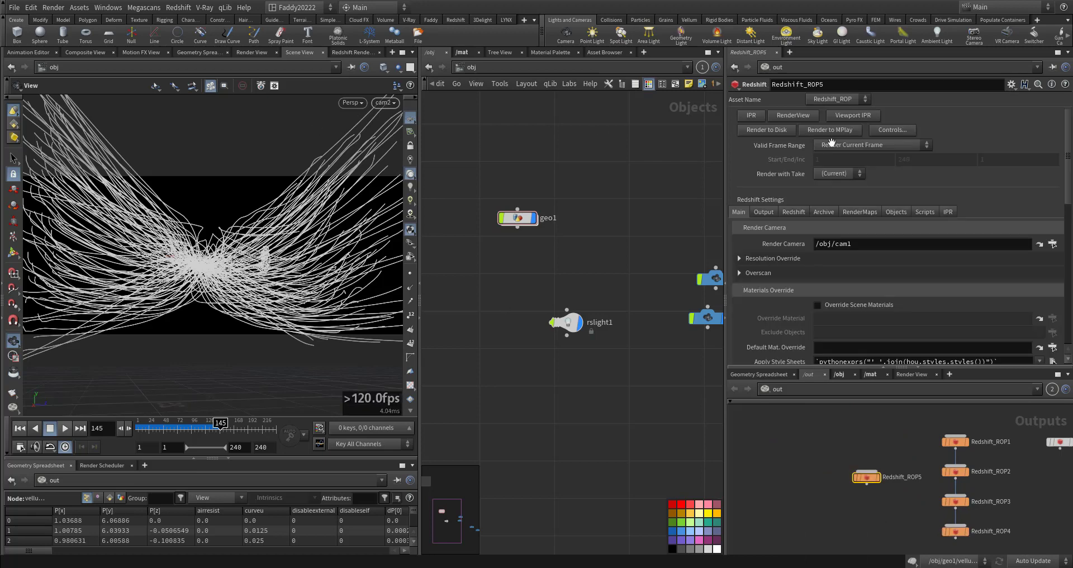
pyautogui.click(1052, 244)
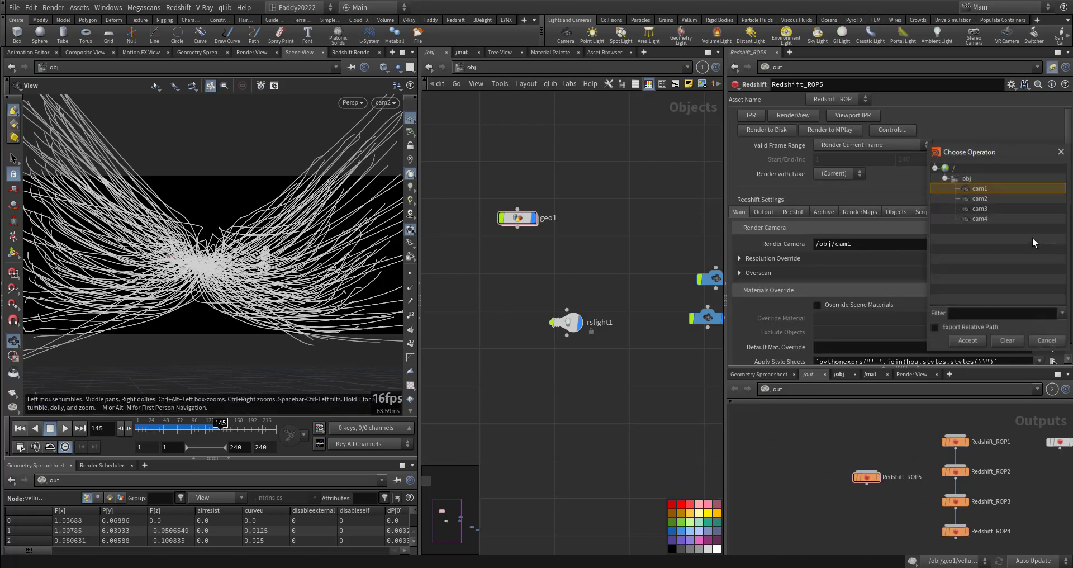
pyautogui.doubleClick(987, 199)
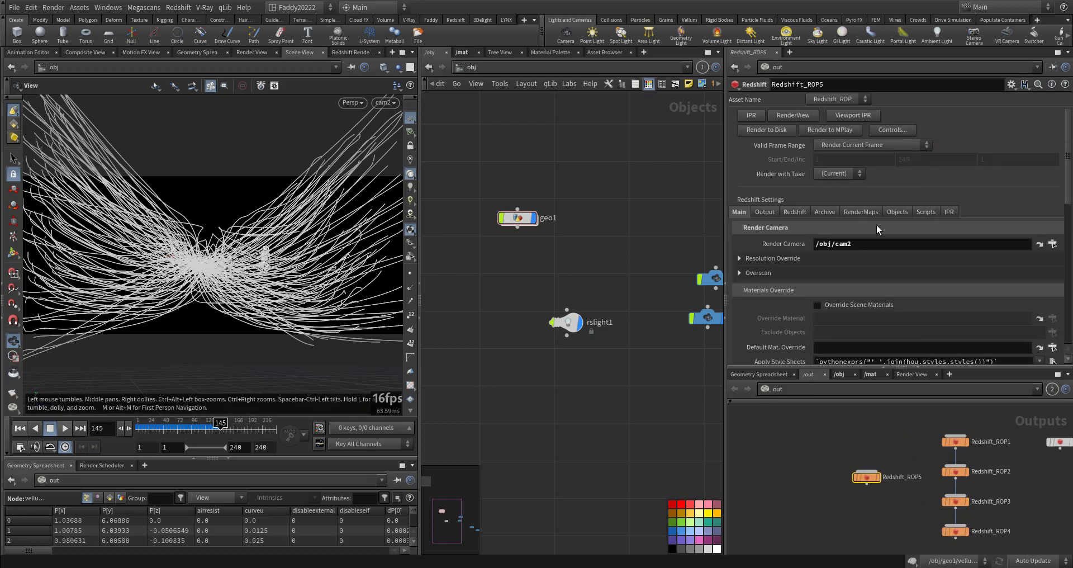
# - Switch Redshift_ROP5's Redshift settings to Advanced mode and enable Volume Scattering with its default scattering of 0.1
pyautogui.click(796, 213)
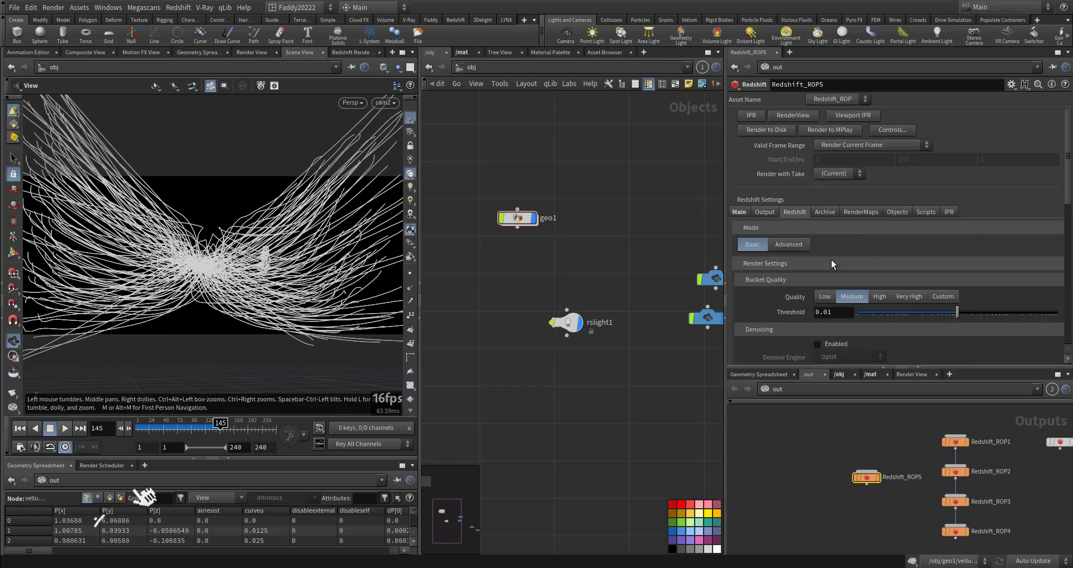
pyautogui.click(791, 245)
pyautogui.click(973, 263)
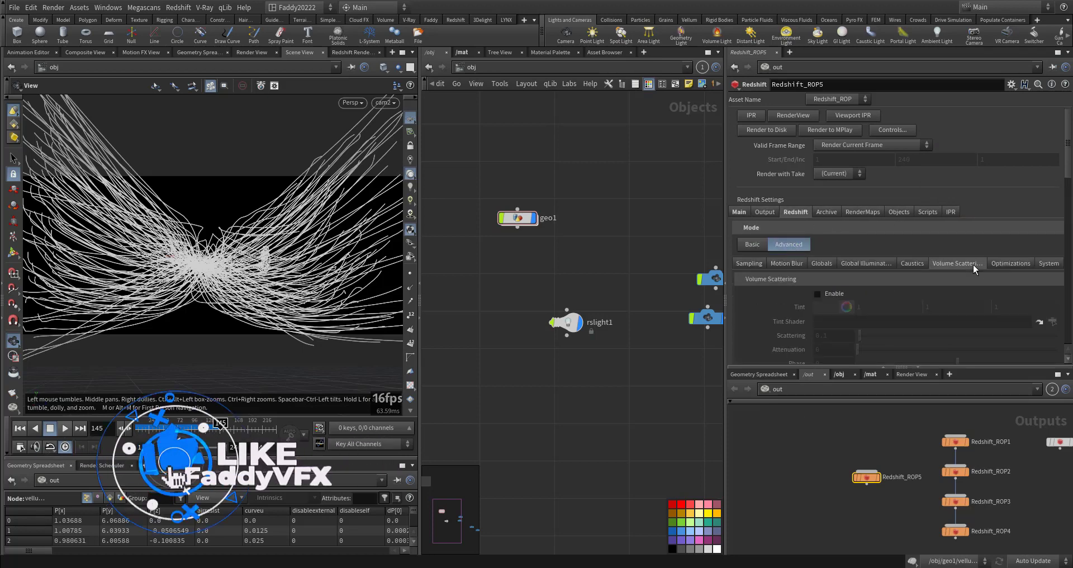
pyautogui.scroll(-1, 779, 313)
pyautogui.click(815, 269)
pyautogui.scroll(-2, 769, 289)
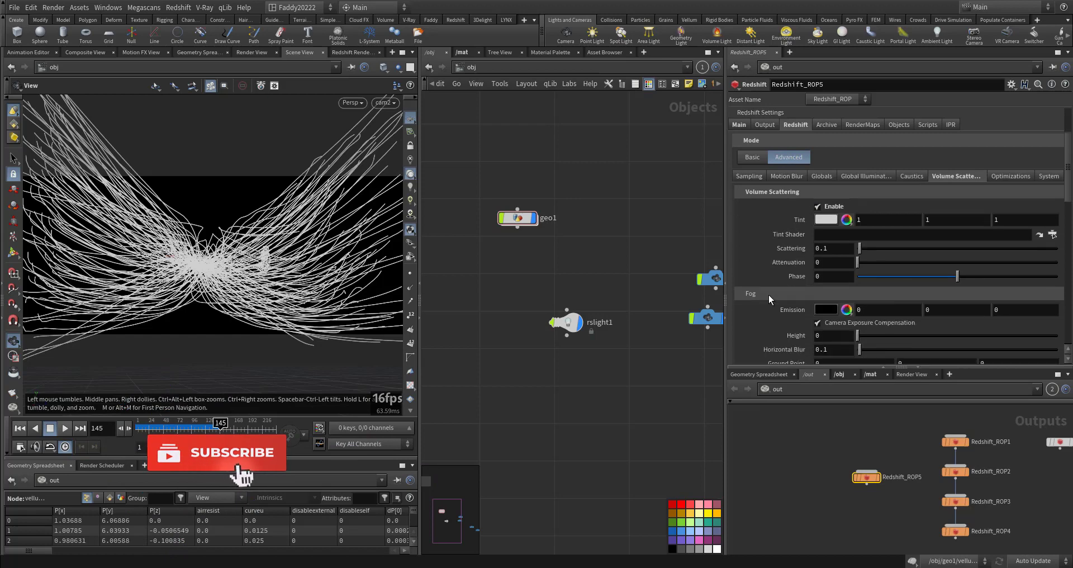
pyautogui.scroll(-2, 769, 294)
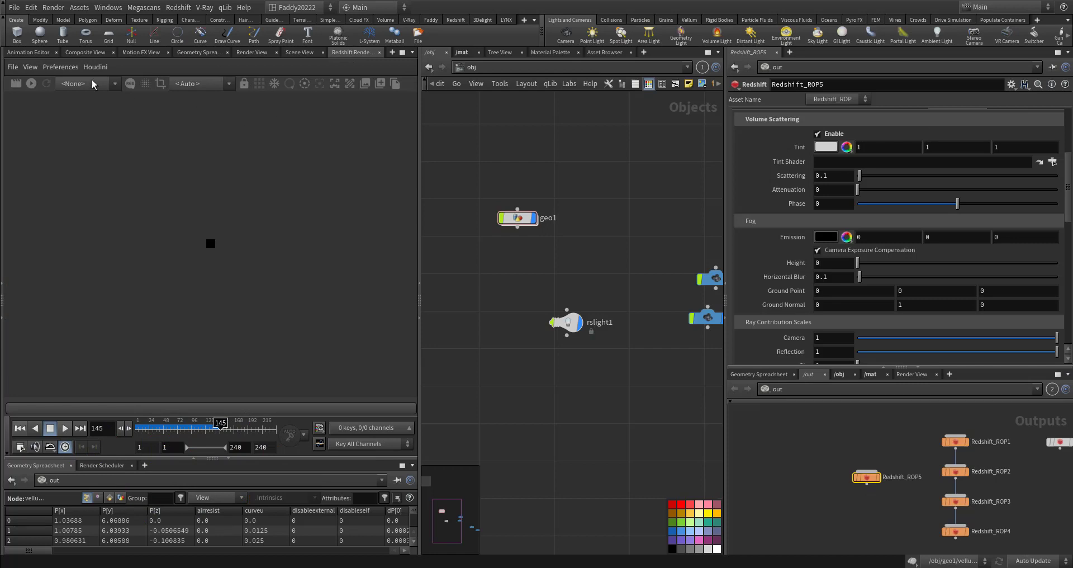
# - Set the Redshift RenderView camera to /obj/cam2 and start the progressive render
pyautogui.click(194, 84)
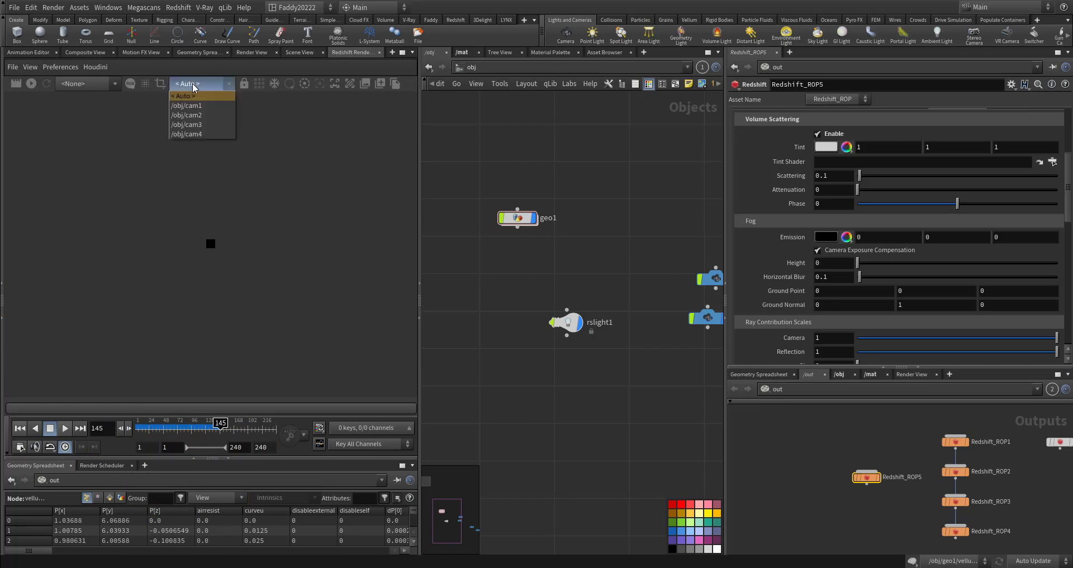
pyautogui.click(208, 115)
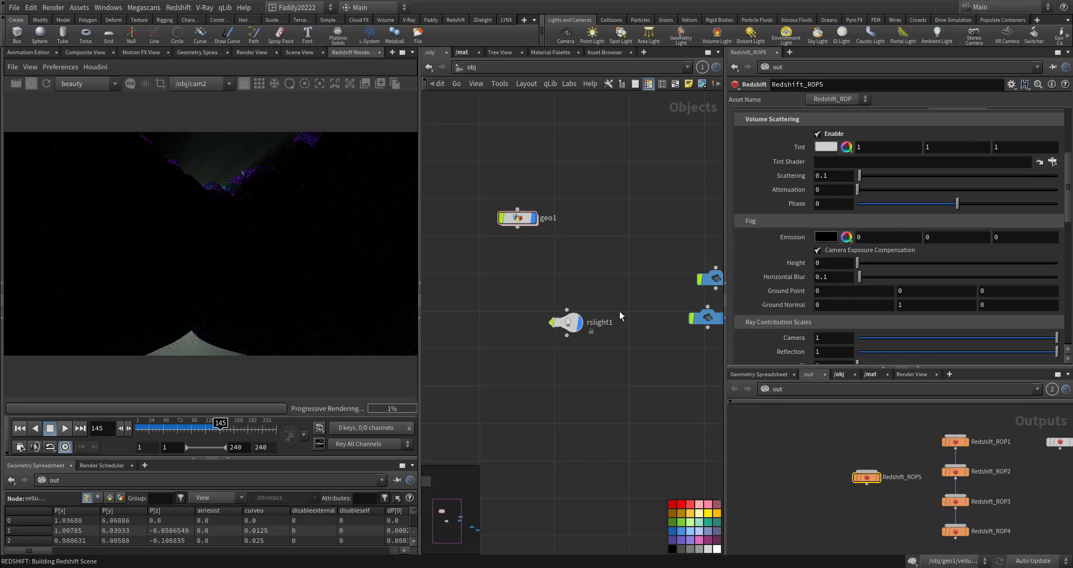
# - Set geo1's strand Global Scale Multiplier to 1, reset its Default Scale to the default 0.01, and refresh the render
pyautogui.click(517, 217)
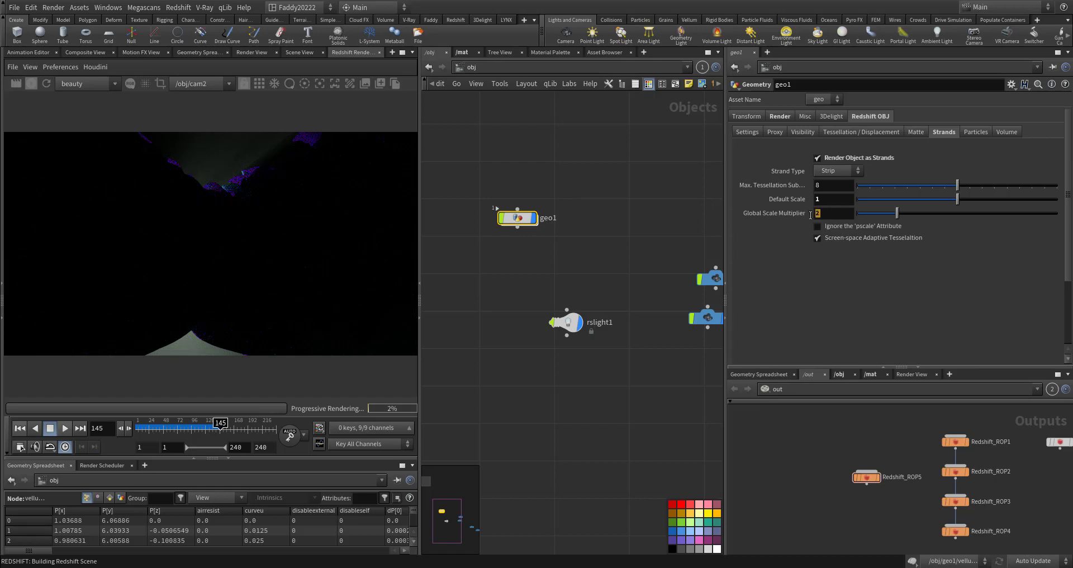
pyautogui.write('1')
pyautogui.press('Return')
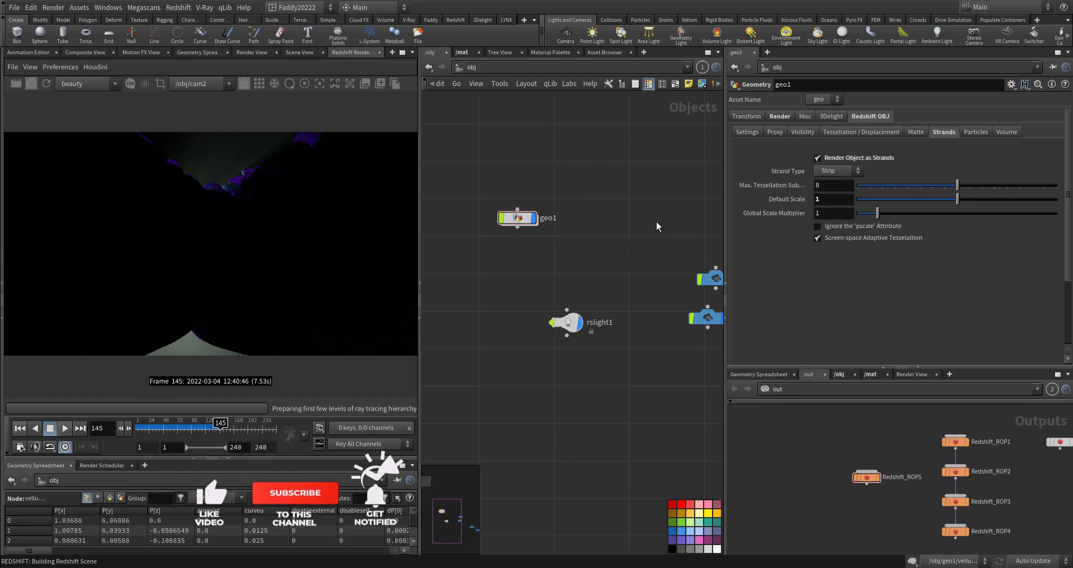
pyautogui.press('ctrl')
pyautogui.keyDown('ctrl'); pyautogui.middleClick(783, 202); pyautogui.keyUp('ctrl')
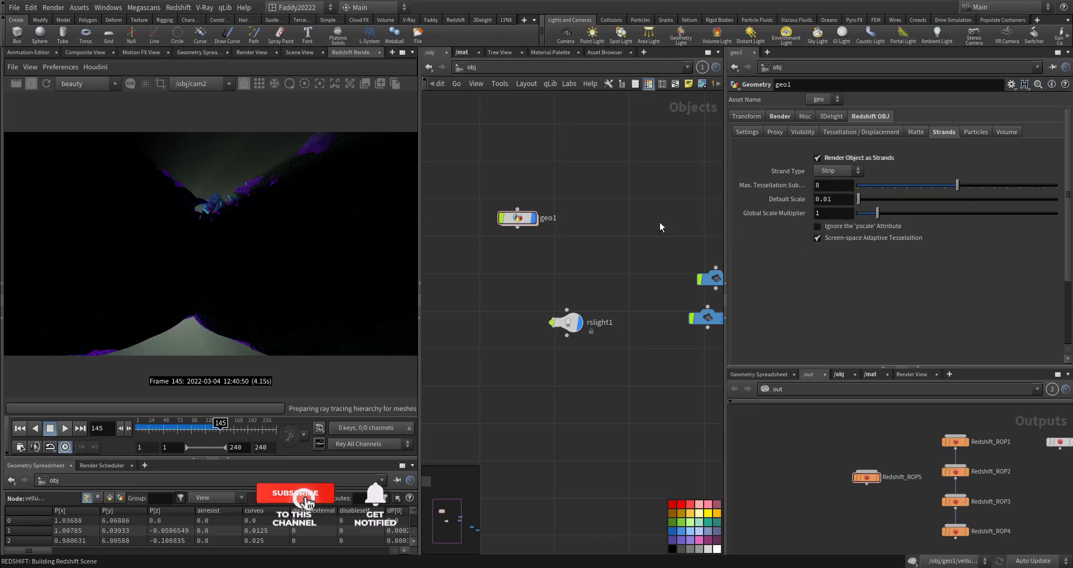
pyautogui.click(48, 85)
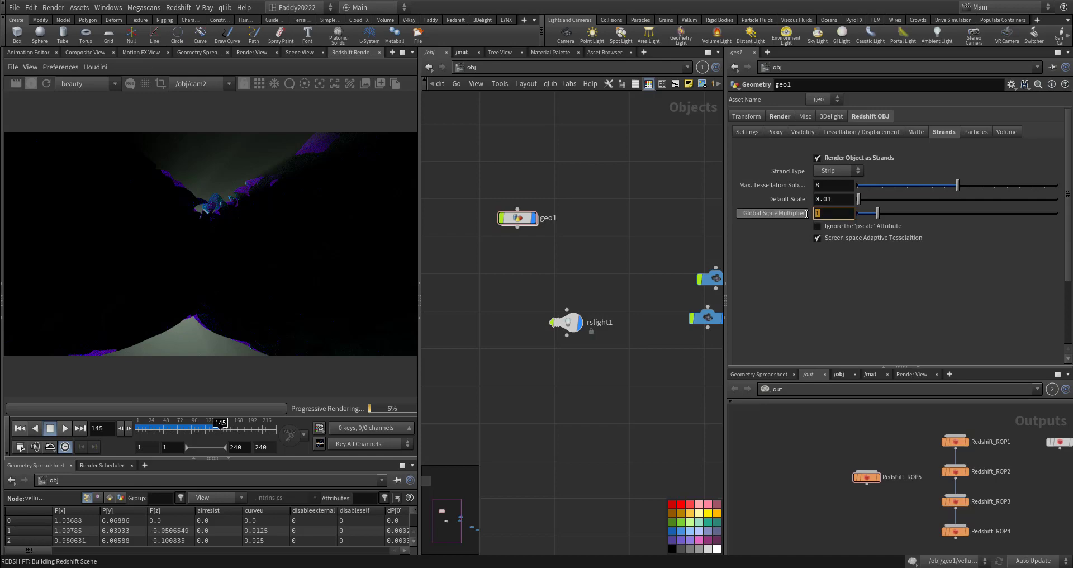
# - Set geo1's strand Global Scale Multiplier to .1 and its Strand Type to Cylinder
pyautogui.write('.1')
pyautogui.press('Return')
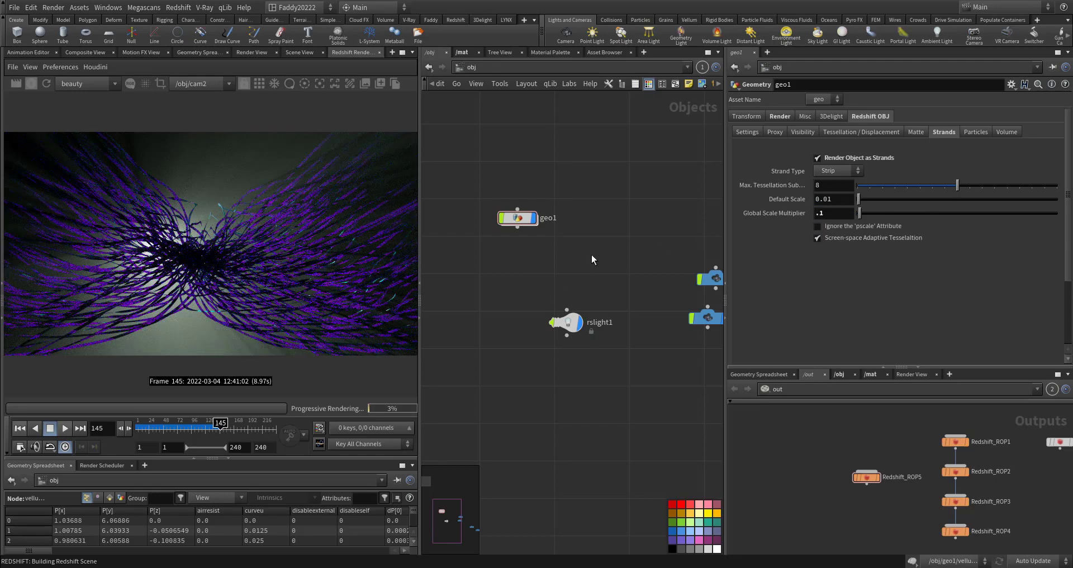
pyautogui.click(827, 172)
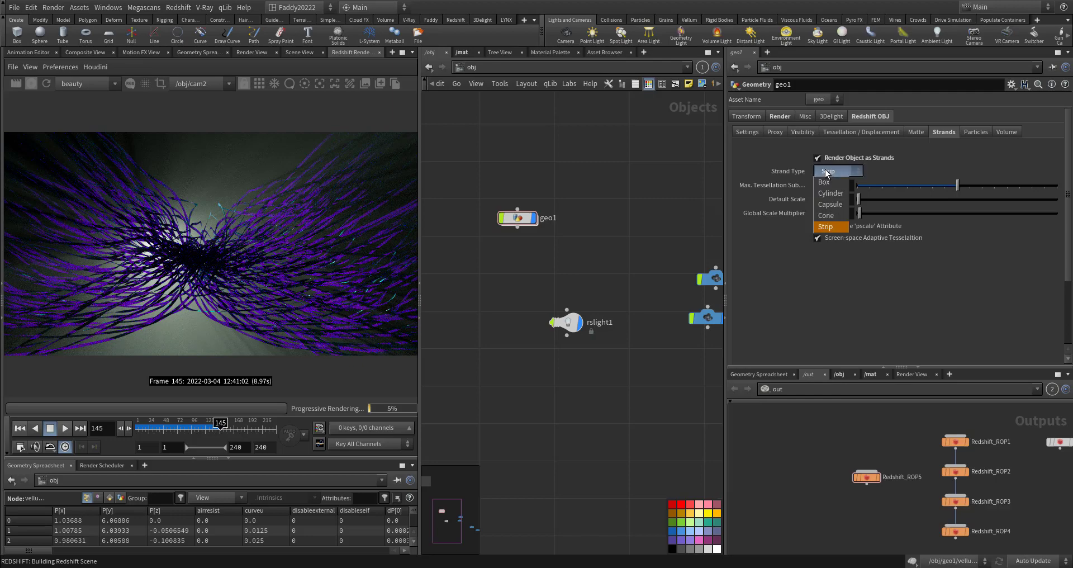
pyautogui.click(841, 195)
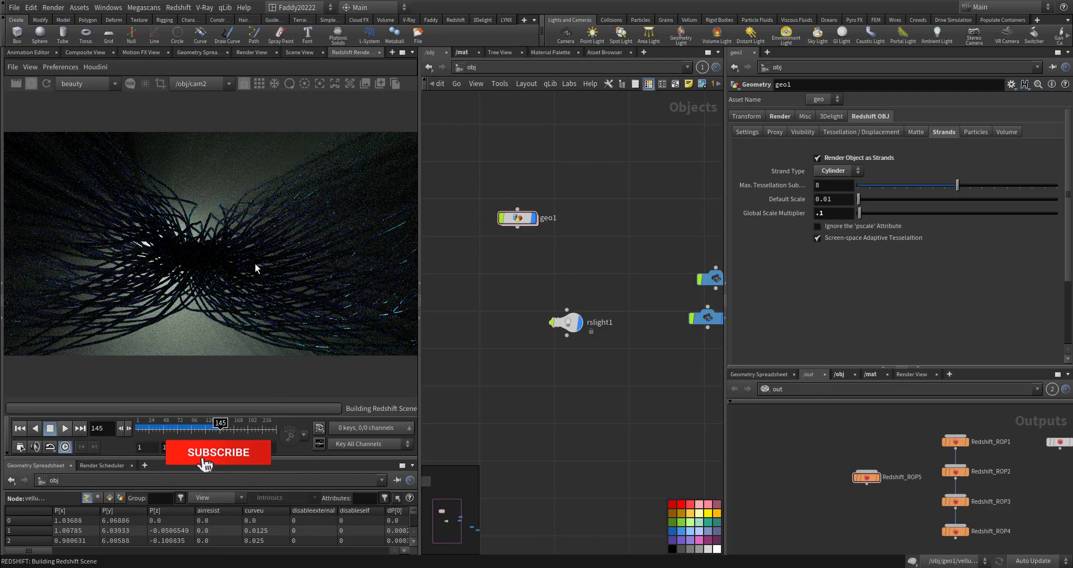
# - Open the redshift_vopnet1 material network and bring up the parameters of its Hair1 shader
pyautogui.click(873, 375)
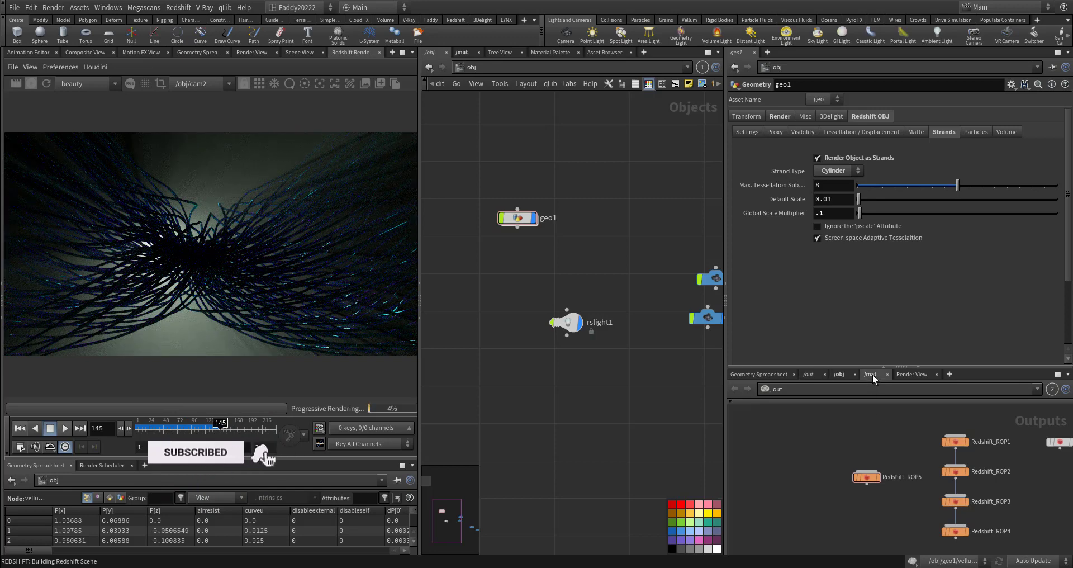
pyautogui.doubleClick(793, 479)
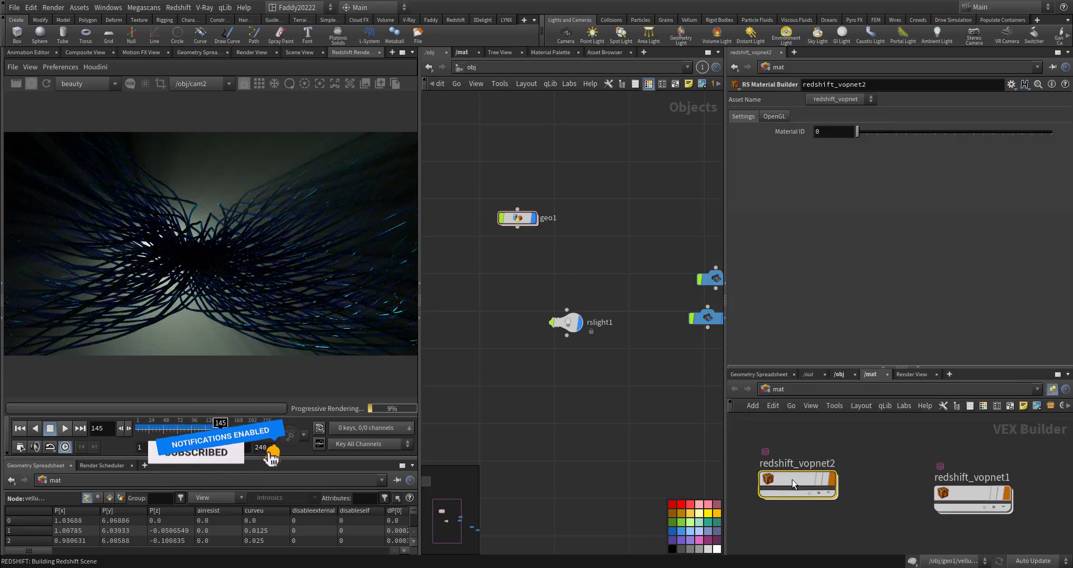
pyautogui.click(776, 392)
pyautogui.click(919, 506)
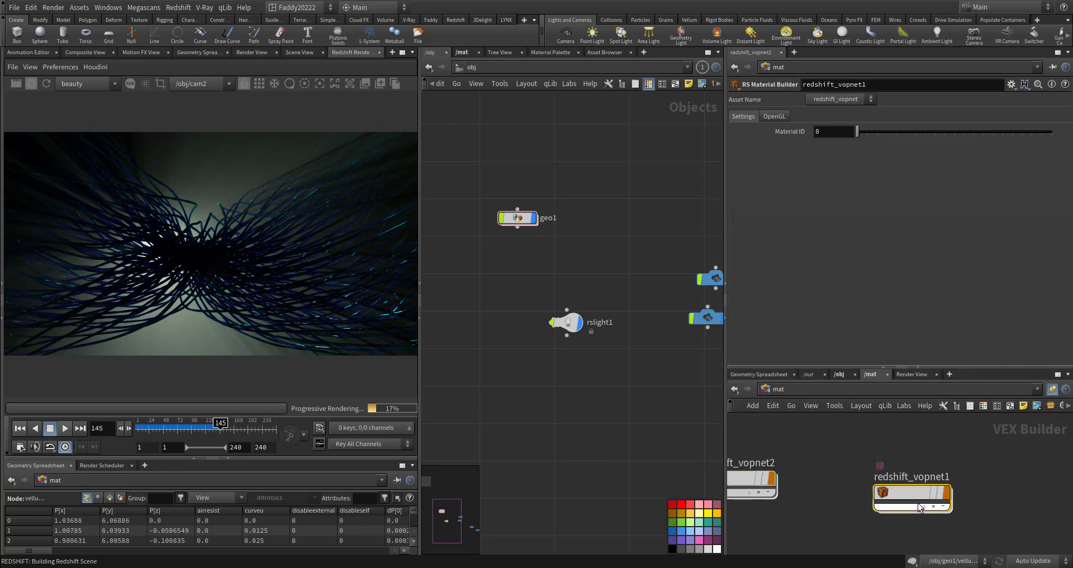
pyautogui.doubleClick(906, 490)
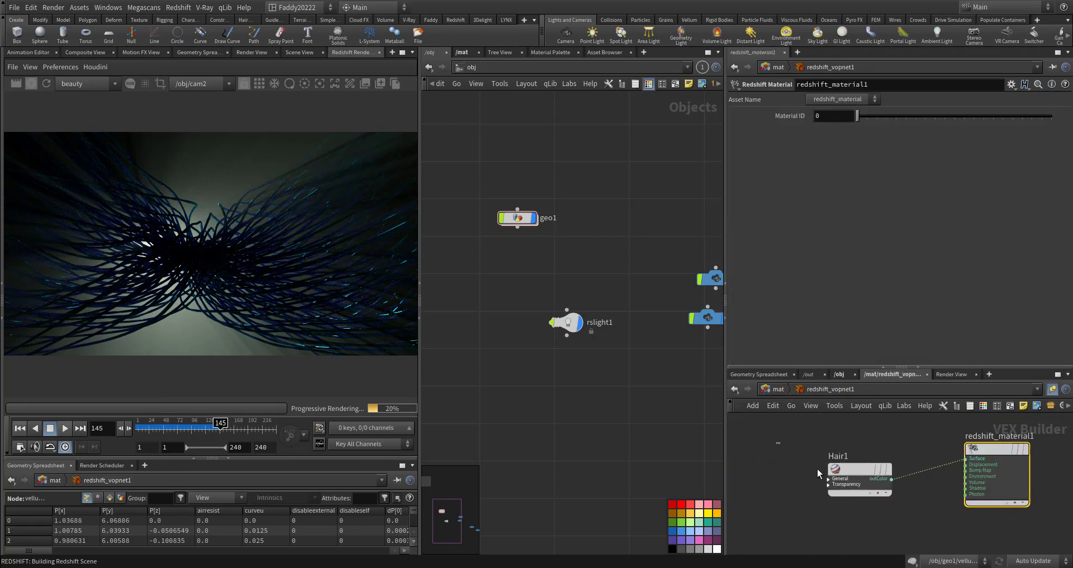
pyautogui.click(835, 469)
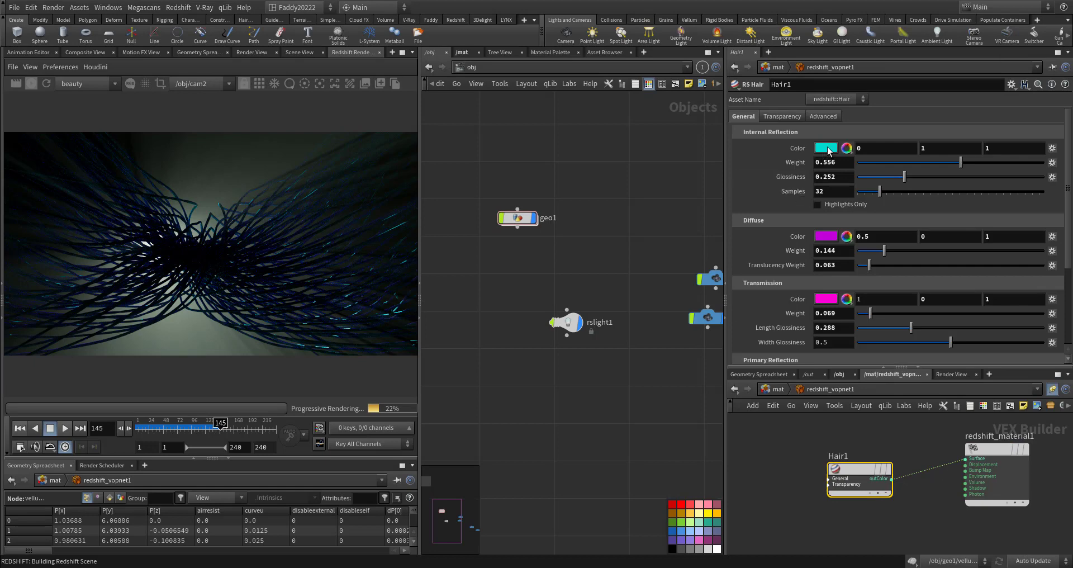
pyautogui.rightClick(786, 447)
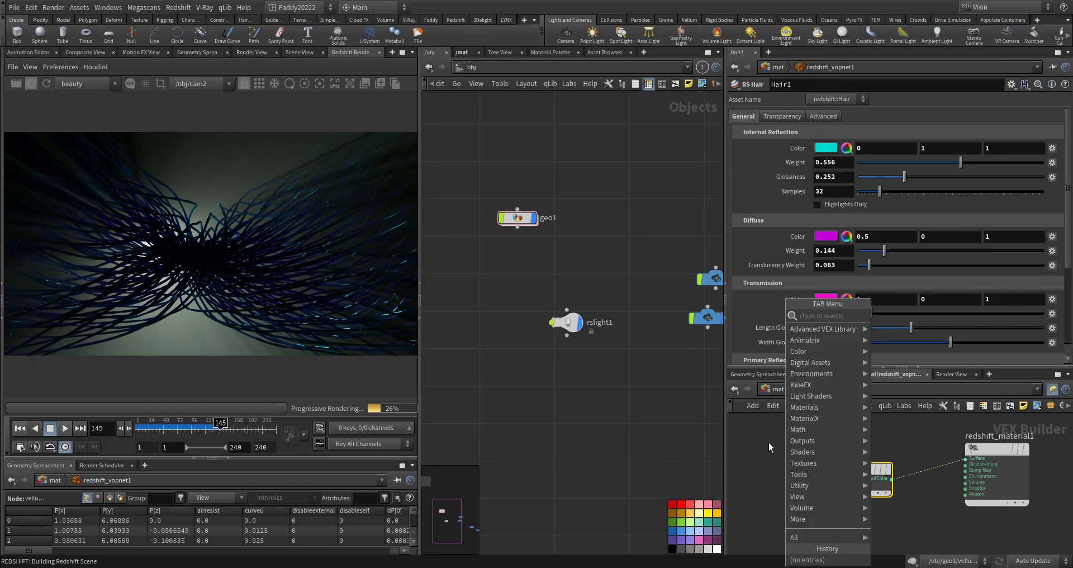
pyautogui.click(763, 432)
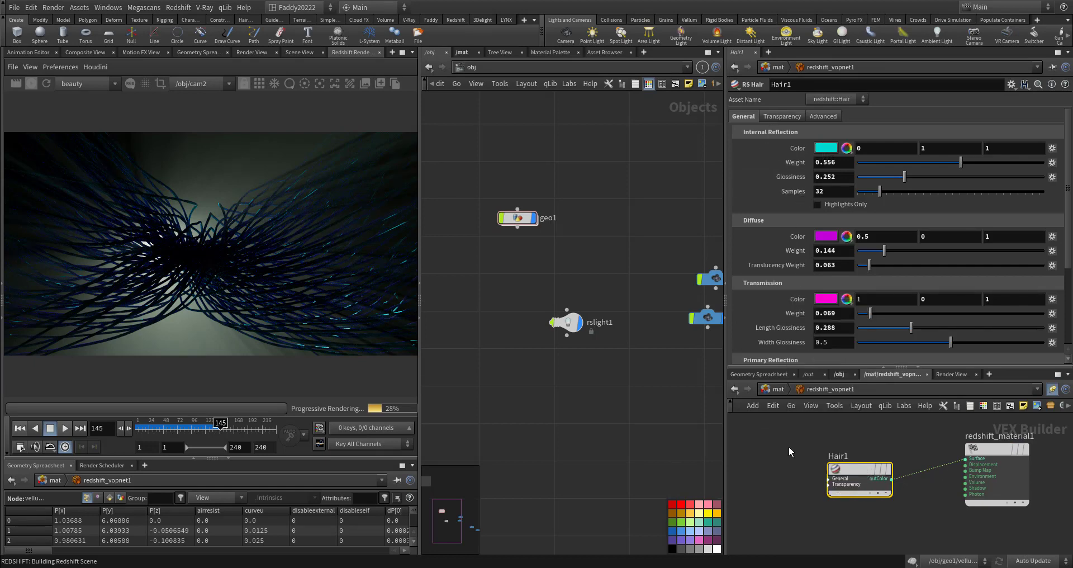
# - Set Hair1's Internal Reflection color to red (0.5, 0, 0) and its weight to 0.532
pyautogui.click(825, 147)
pyautogui.click(784, 73)
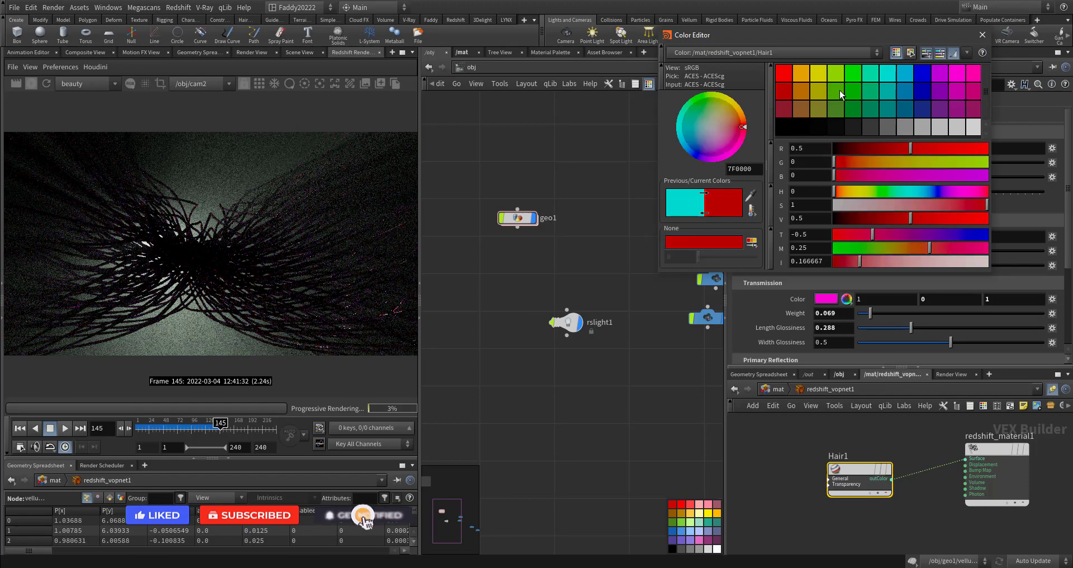
pyautogui.click(982, 35)
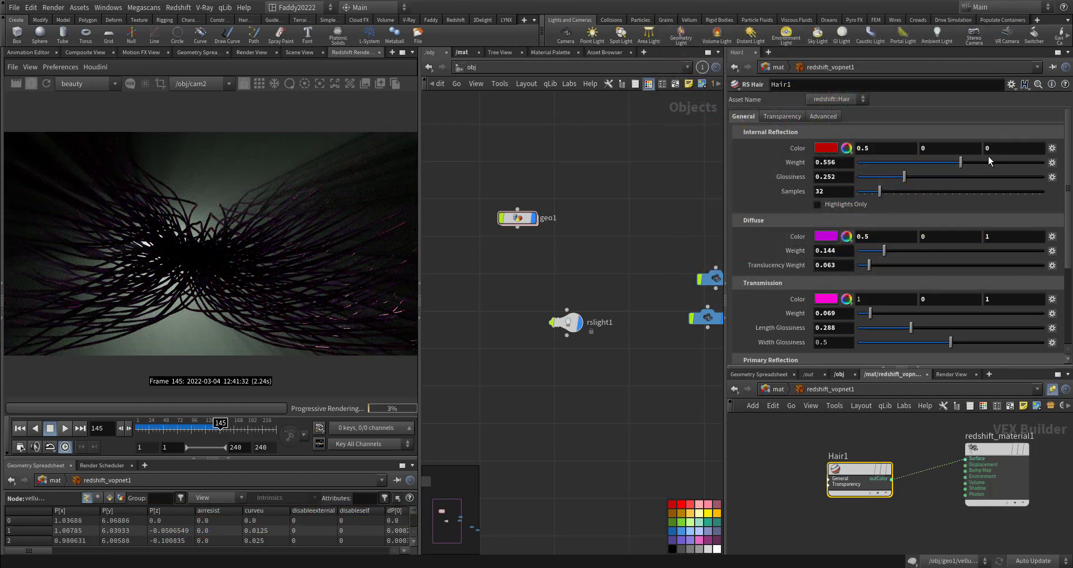
pyautogui.moveTo(960, 162)
pyautogui.mouseDown()
pyautogui.moveTo(1008, 160)
pyautogui.moveTo(956, 162)
pyautogui.mouseUp()
# - Set Hair1's Diffuse color to green (0, 1, 0), its weight to 0.255 and its Translucency Weight to 0.685
pyautogui.click(830, 239)
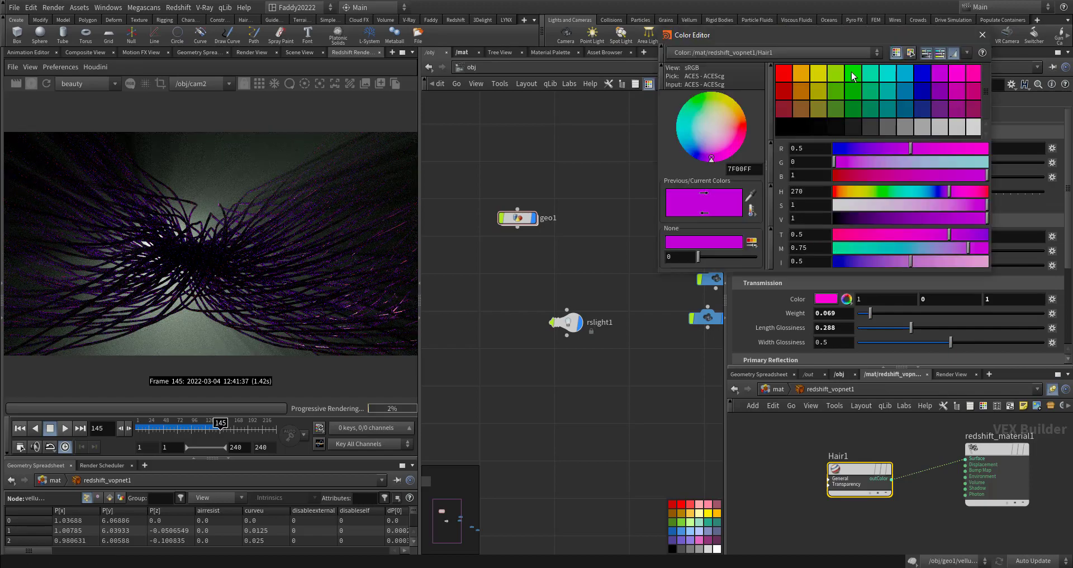
pyautogui.click(853, 73)
pyautogui.click(982, 35)
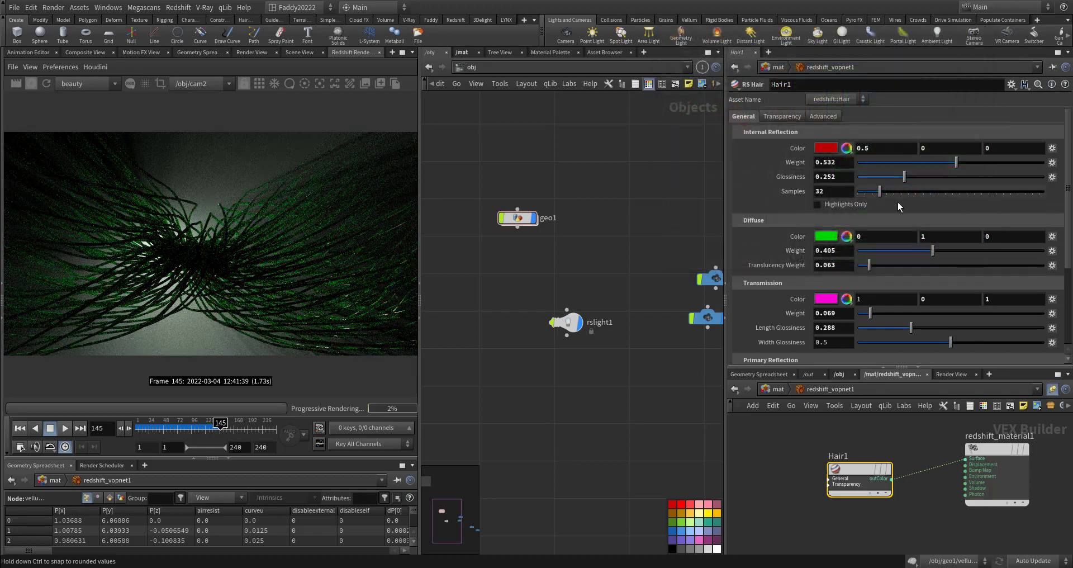
pyautogui.click(906, 251)
pyautogui.moveTo(894, 266); pyautogui.dragTo(984, 271)
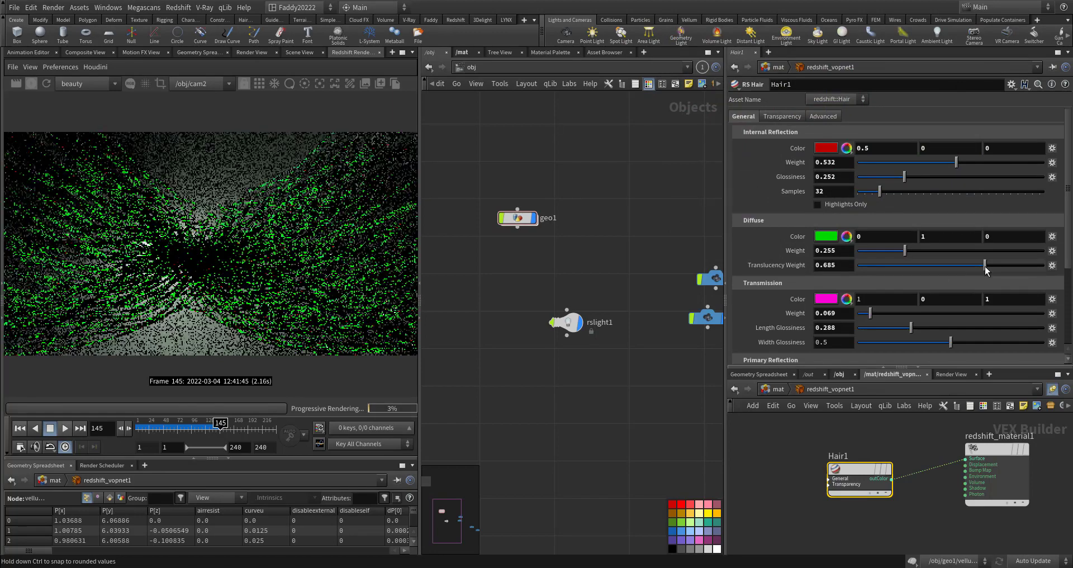
# - Thin geo1's rendered strands by setting the Global Scale Multiplier to .01
pyautogui.click(517, 218)
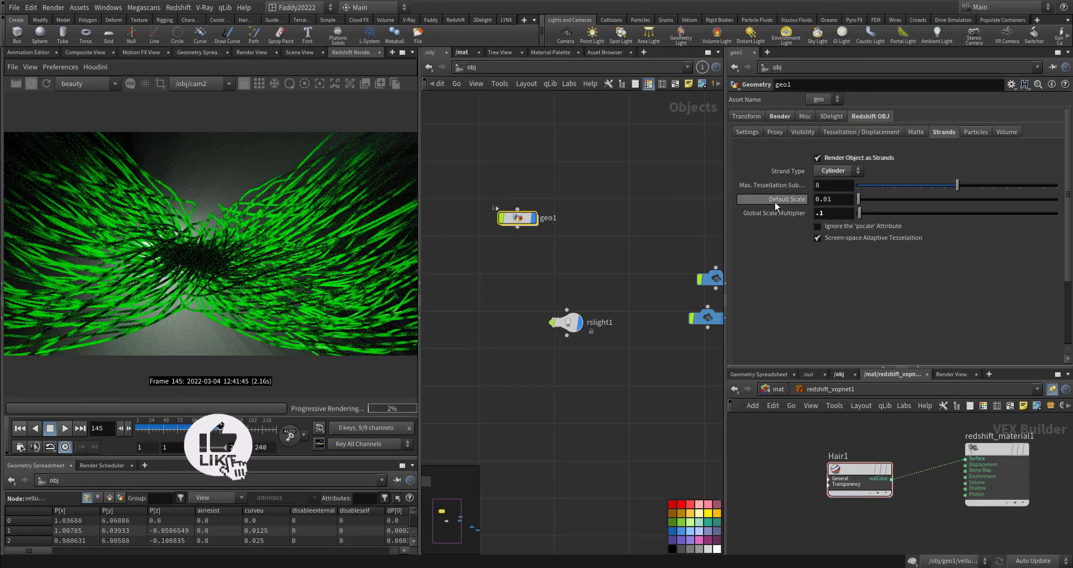
pyautogui.click(819, 212)
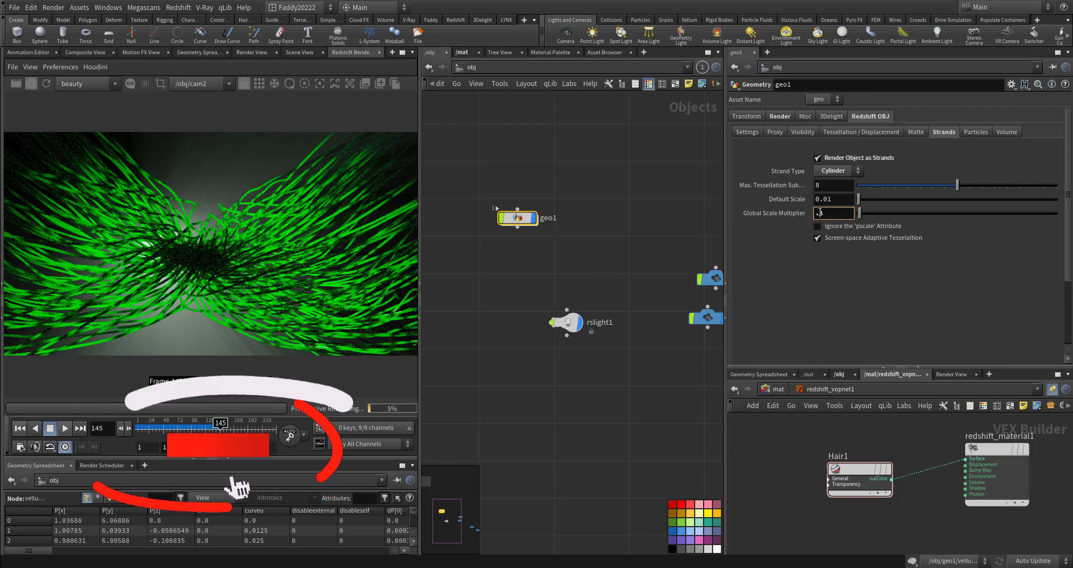
pyautogui.write('01')
pyautogui.press('Return')
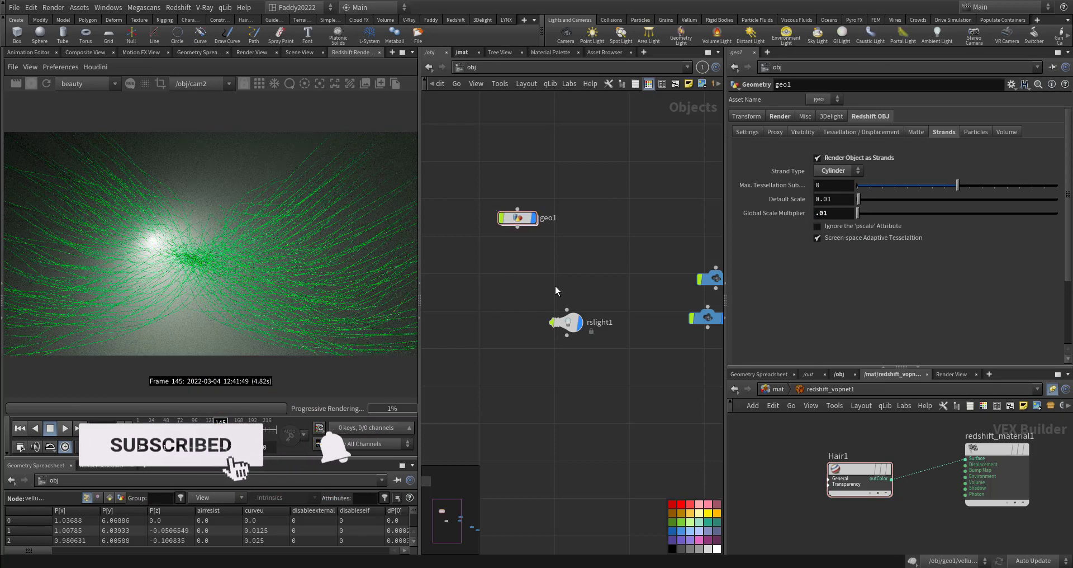
# - Try different Diffuse weights on Hair1, ending with Weight at 0.018 and Translucency Weight at 0
pyautogui.moveTo(802, 434); pyautogui.dragTo(834, 492)
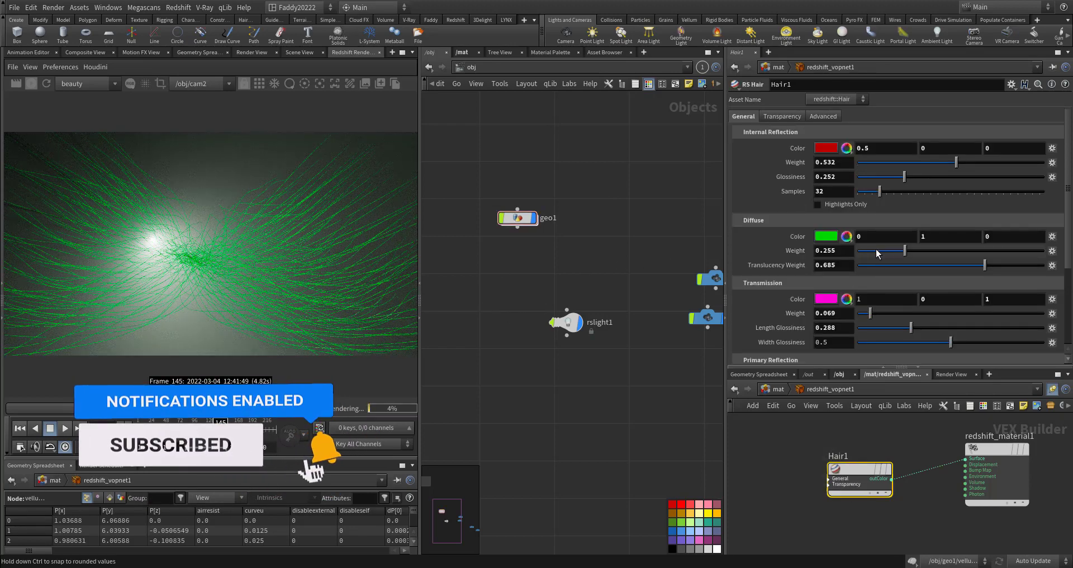
pyautogui.click(939, 265)
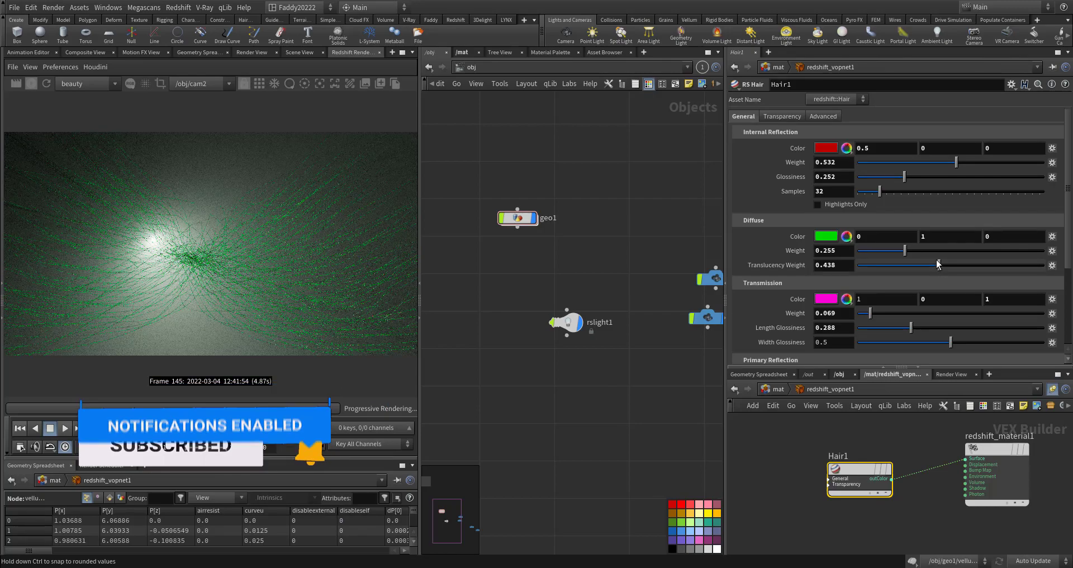
pyautogui.click(961, 250)
pyautogui.click(1001, 251)
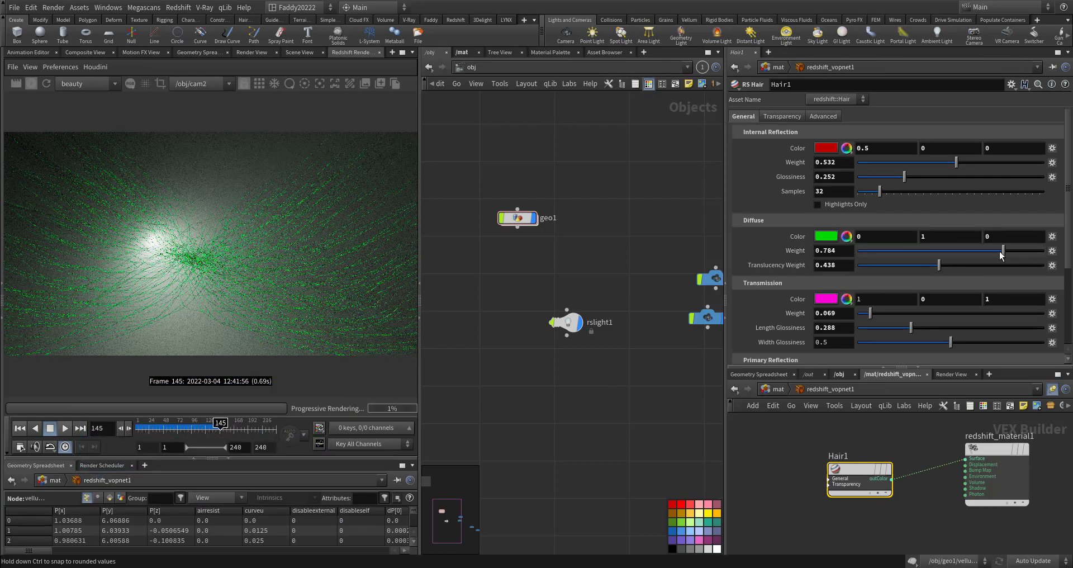
pyautogui.click(867, 251)
pyautogui.click(878, 265)
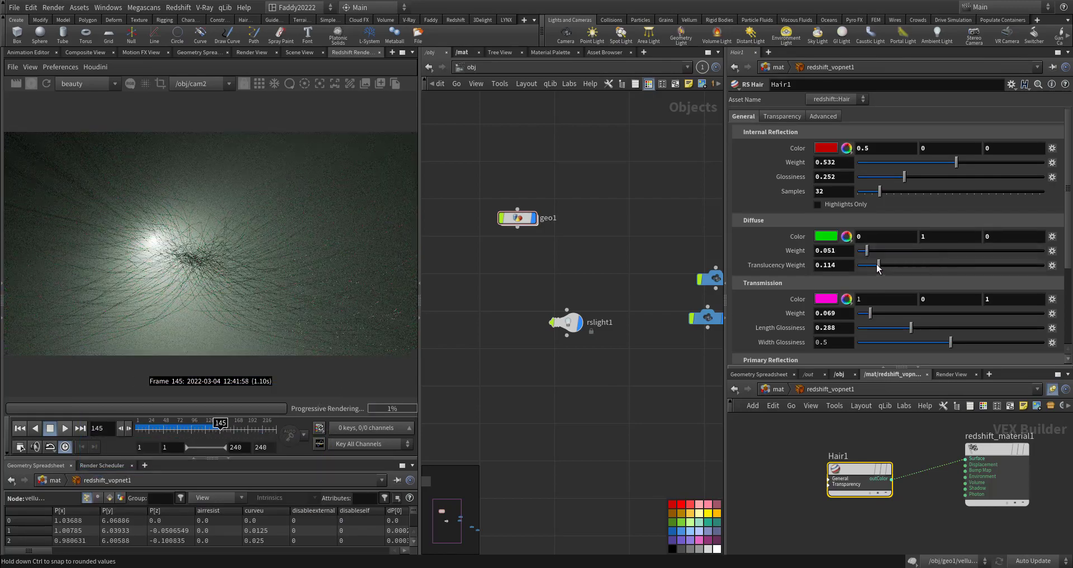
pyautogui.moveTo(897, 267); pyautogui.dragTo(854, 253)
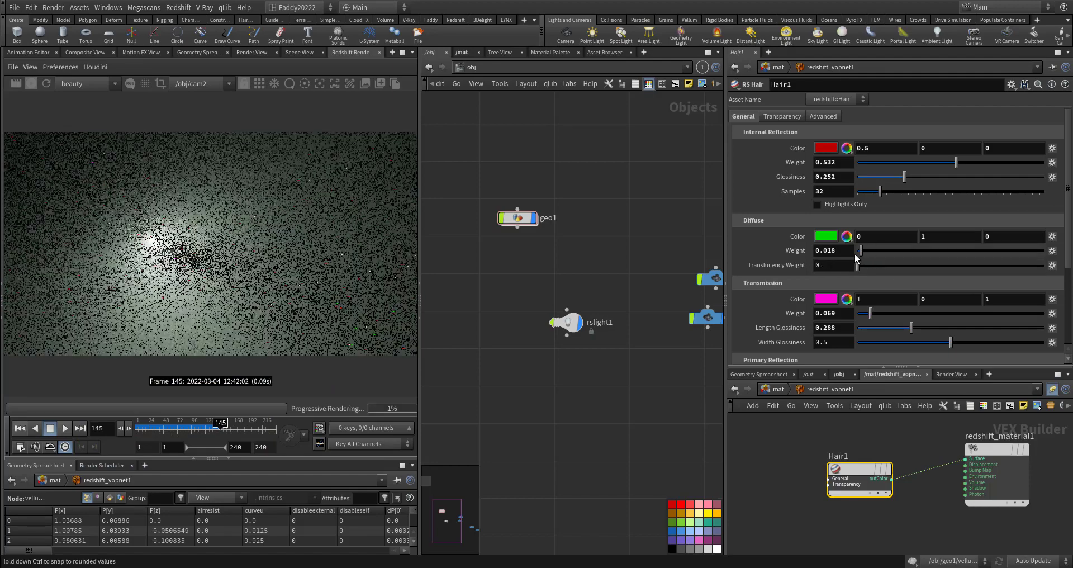
# - Set geo1's strand Default Scale to 0.025
pyautogui.click(537, 218)
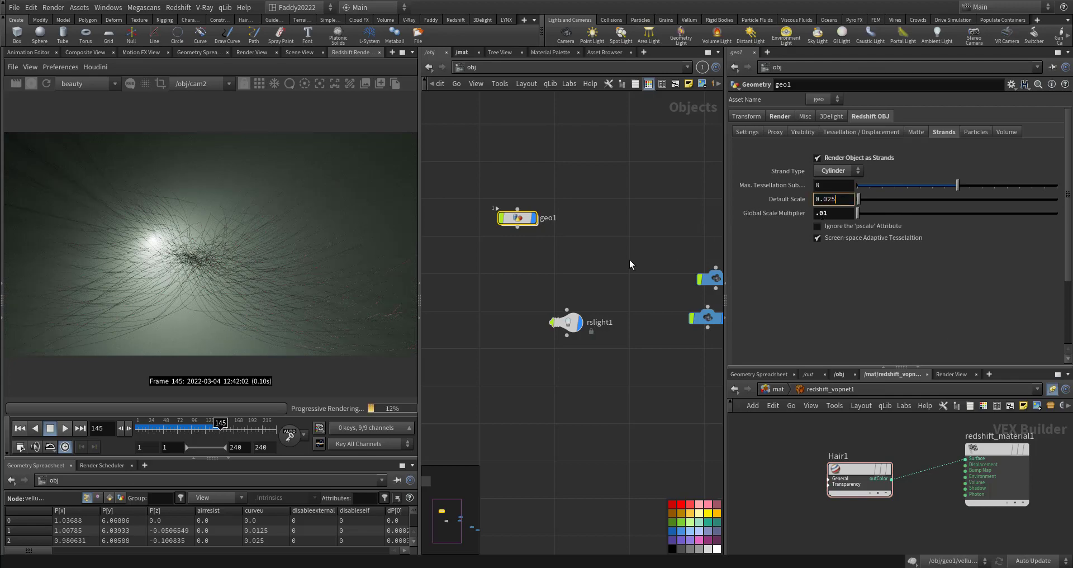
pyautogui.press('Return')
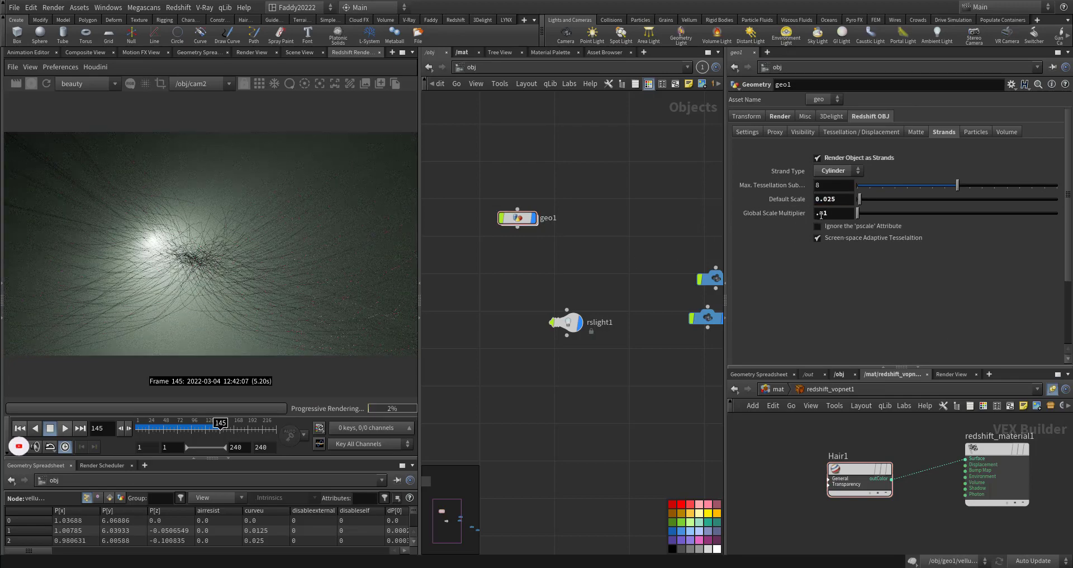
# - Thicken geo1's rendered strands by raising the Global Scale Multiplier, replacing its final digits with 25
pyautogui.moveTo(822, 215); pyautogui.dragTo(835, 215)
pyautogui.write('25')
pyautogui.press('Return')
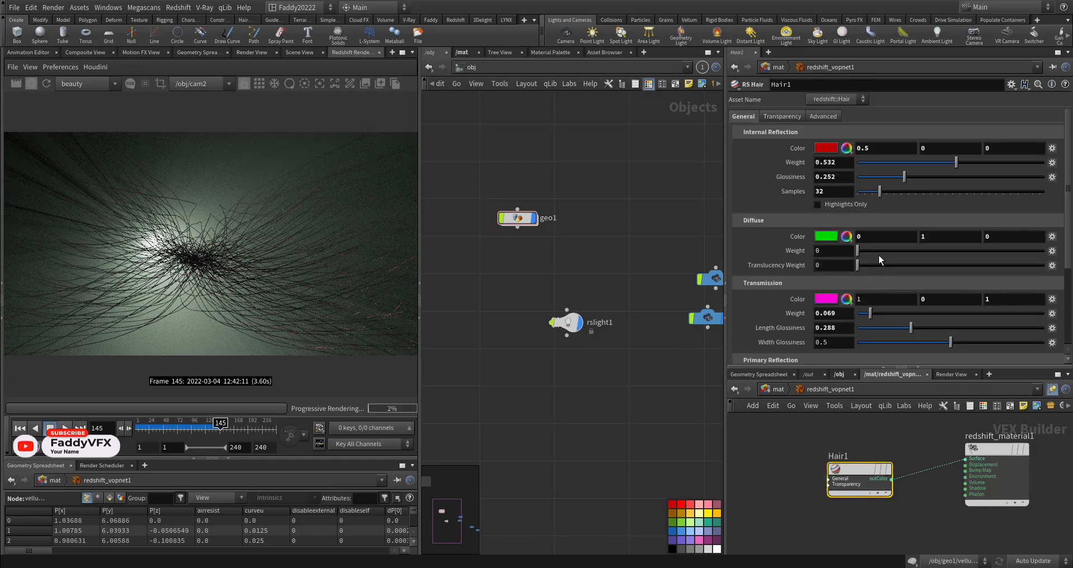
# - Set Hair1's Diffuse weight to 0.261, Translucency Weight to 0.219 and Diffuse color to violet (0.5, 0, 1)
pyautogui.moveTo(880, 256); pyautogui.dragTo(907, 254)
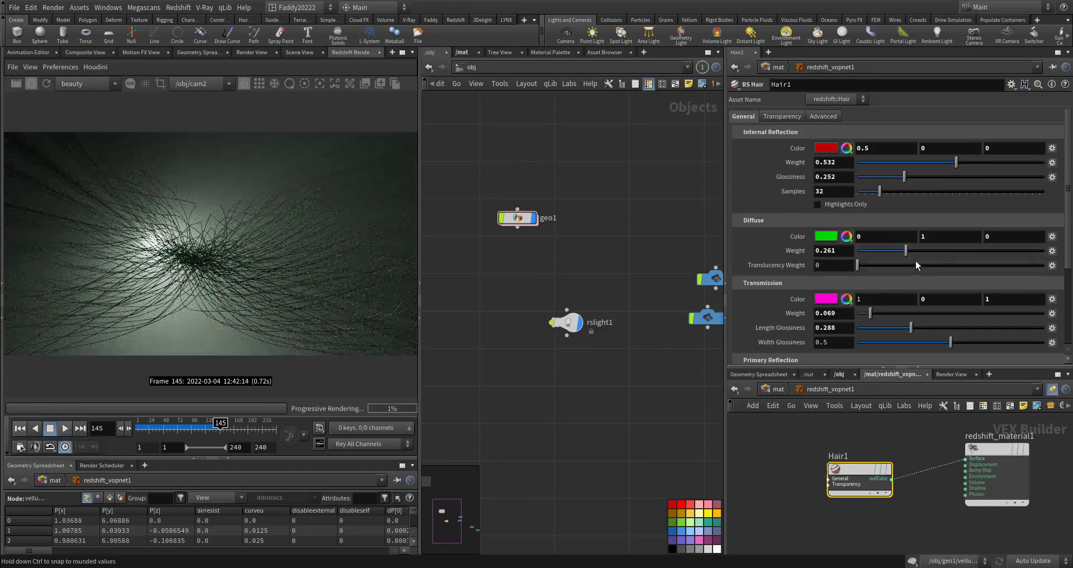
pyautogui.click(898, 266)
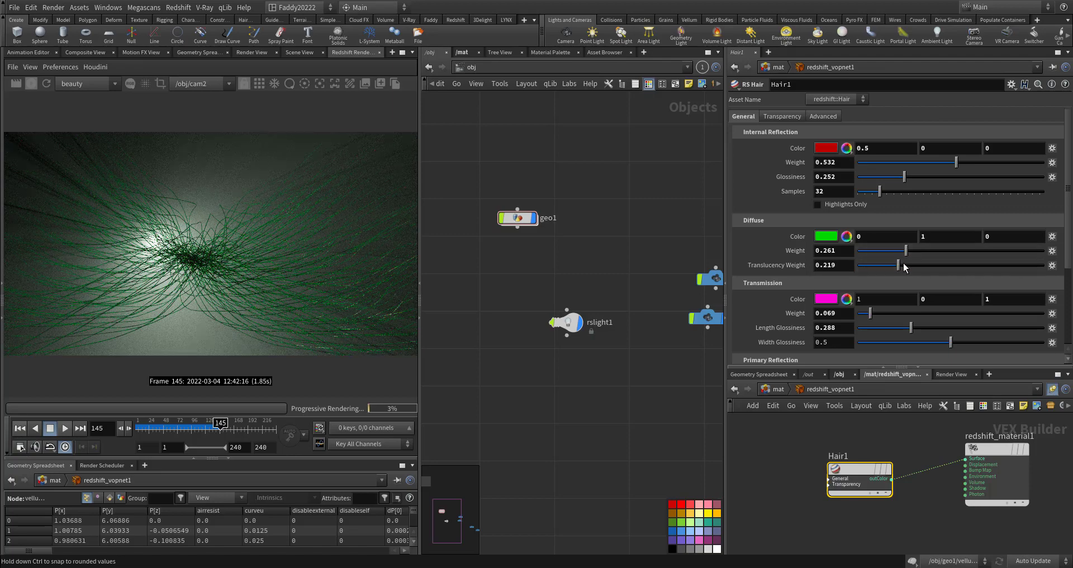
pyautogui.click(835, 240)
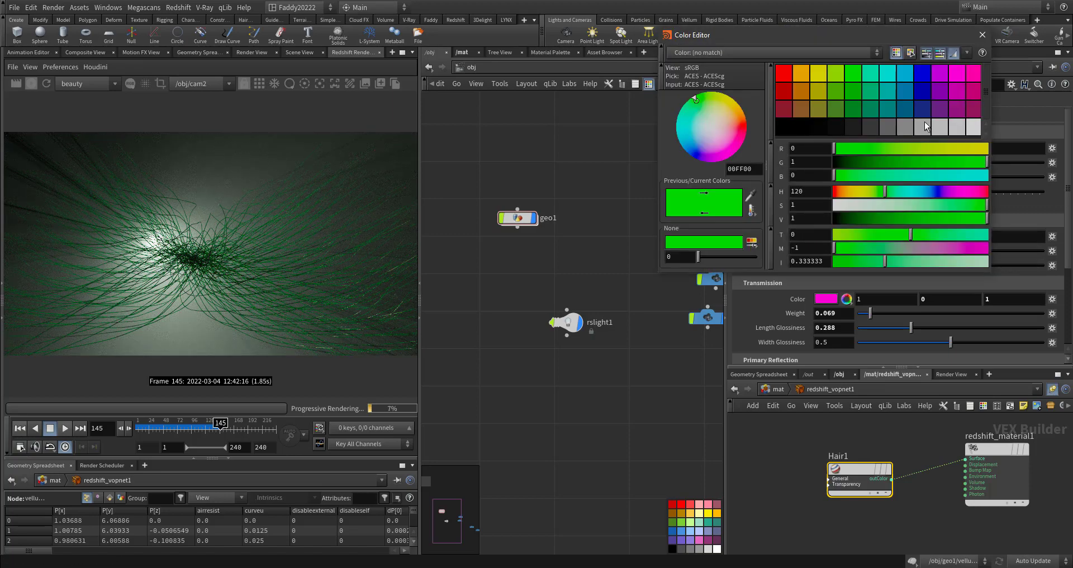
pyautogui.click(934, 76)
pyautogui.click(982, 35)
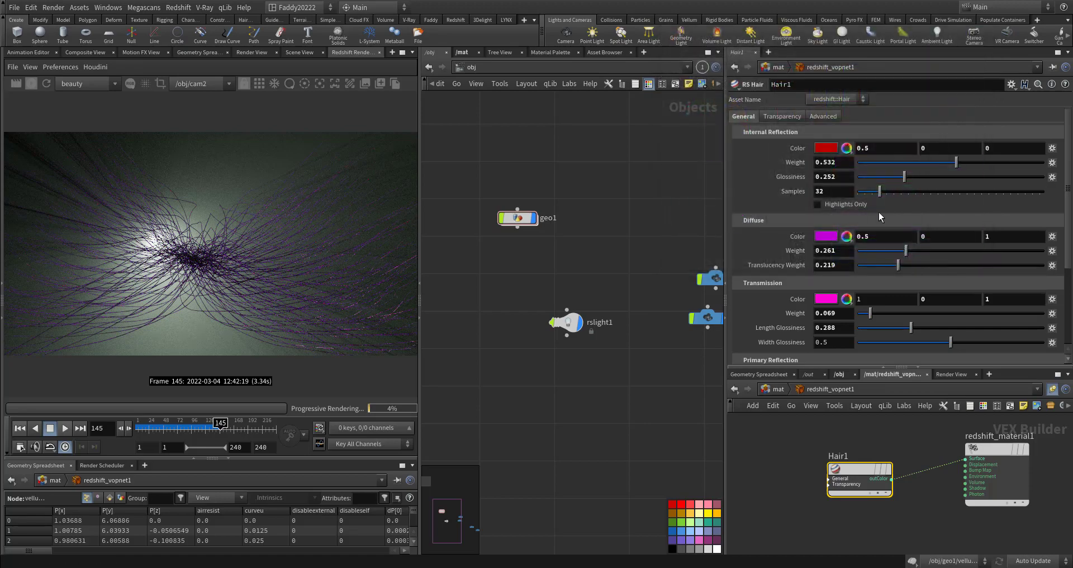
# - Set Hair1's Internal Reflection color to yellow (1, 1, 0) and its Glossiness to 0.79
pyautogui.click(826, 149)
pyautogui.click(817, 73)
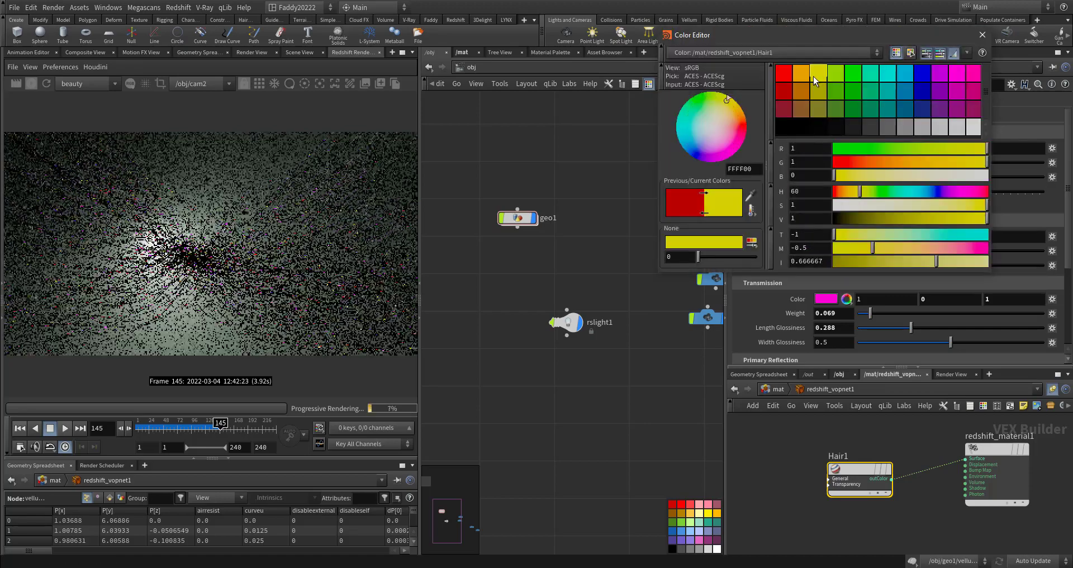
pyautogui.click(981, 34)
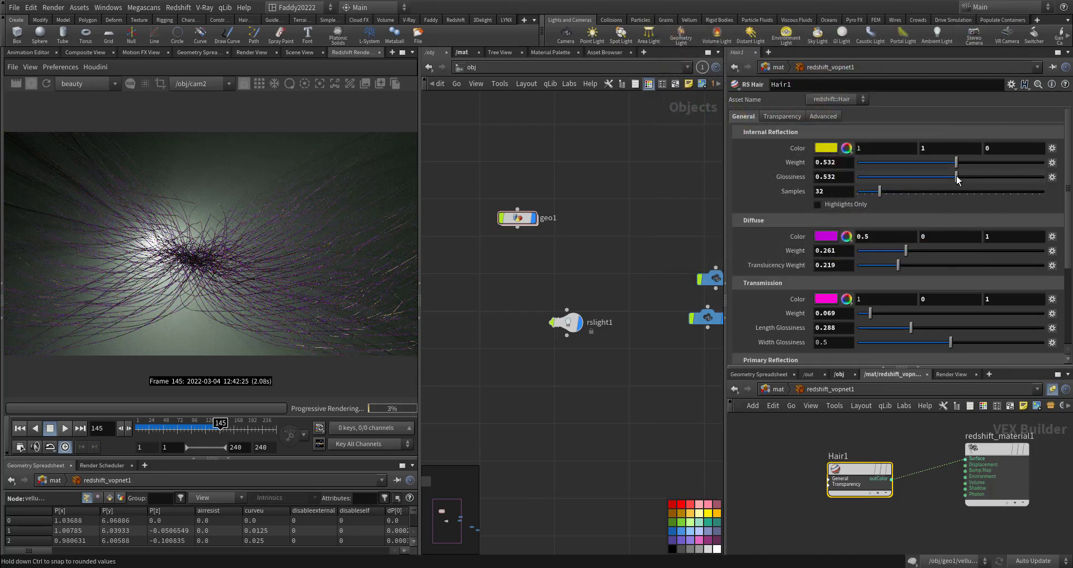
pyautogui.click(1004, 177)
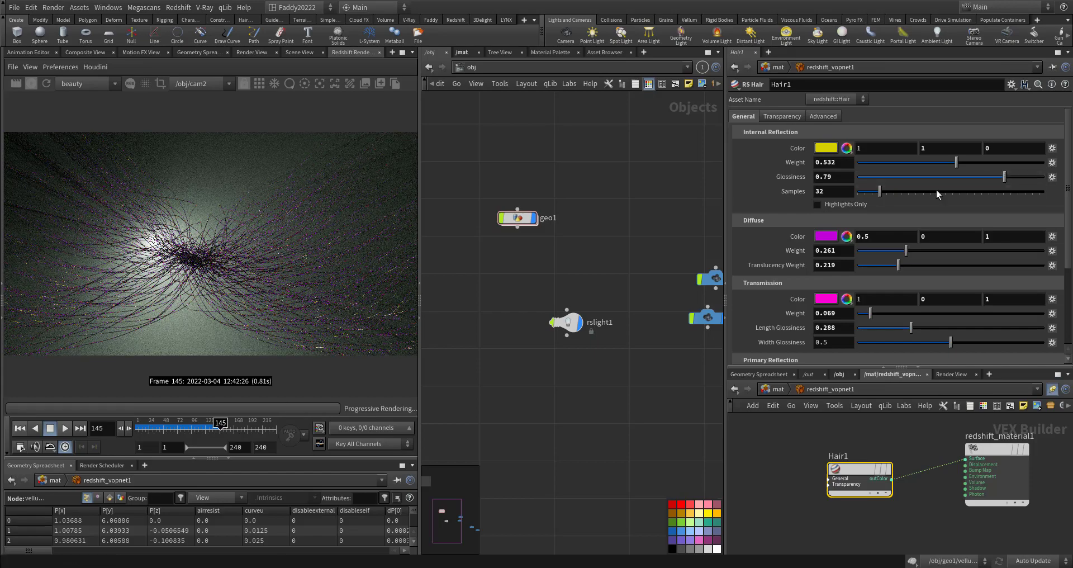
# - Go to frame 112 and refresh the Redshift render to check the strands there
pyautogui.click(201, 427)
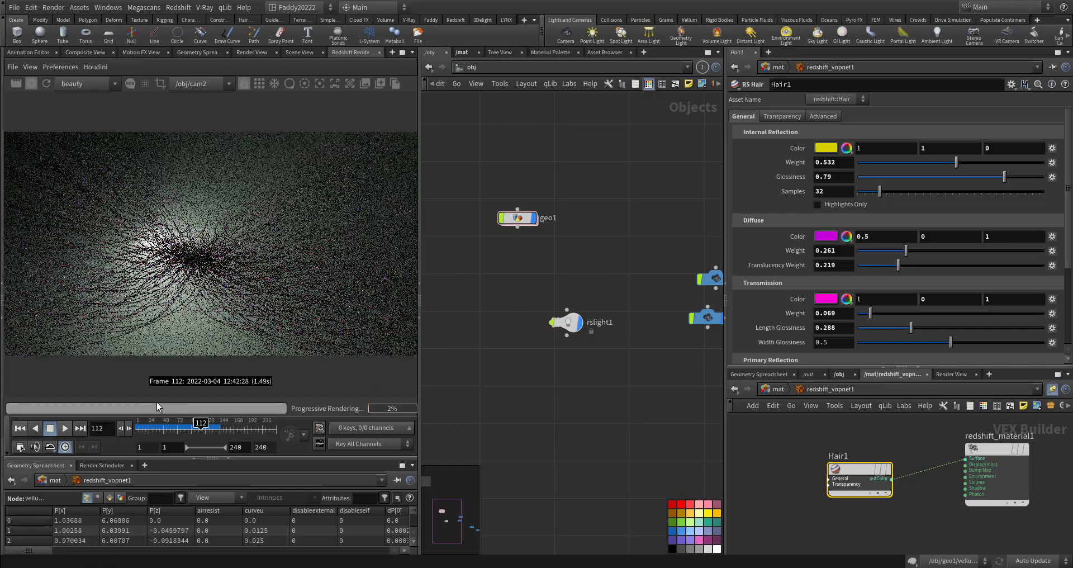
pyautogui.click(46, 83)
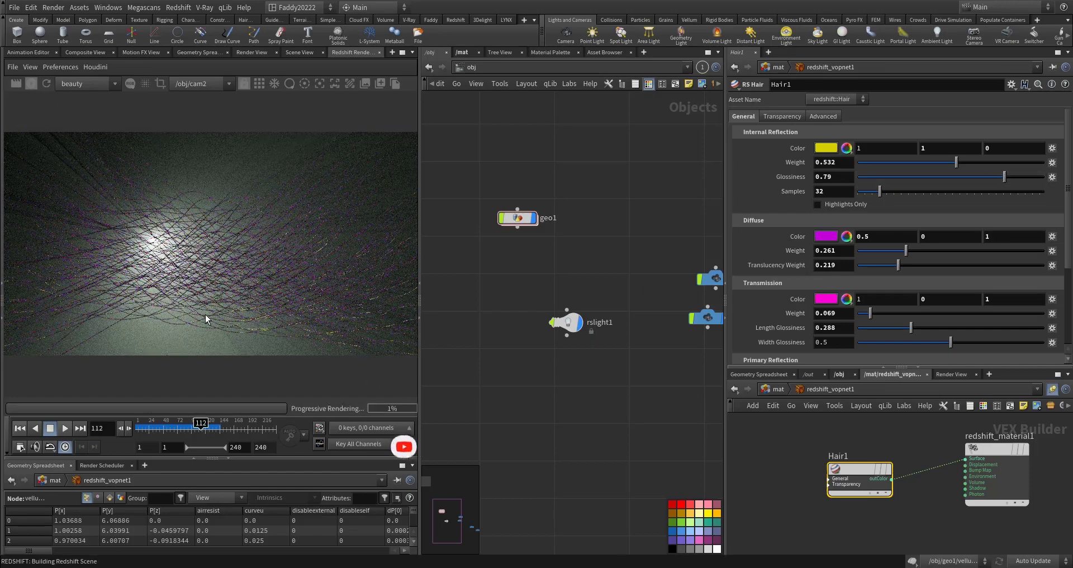
# - Switch to the other Houdini session to view its V-Ray car renders, and return to the wiresRS scene
pyautogui.moveTo(241, 561)
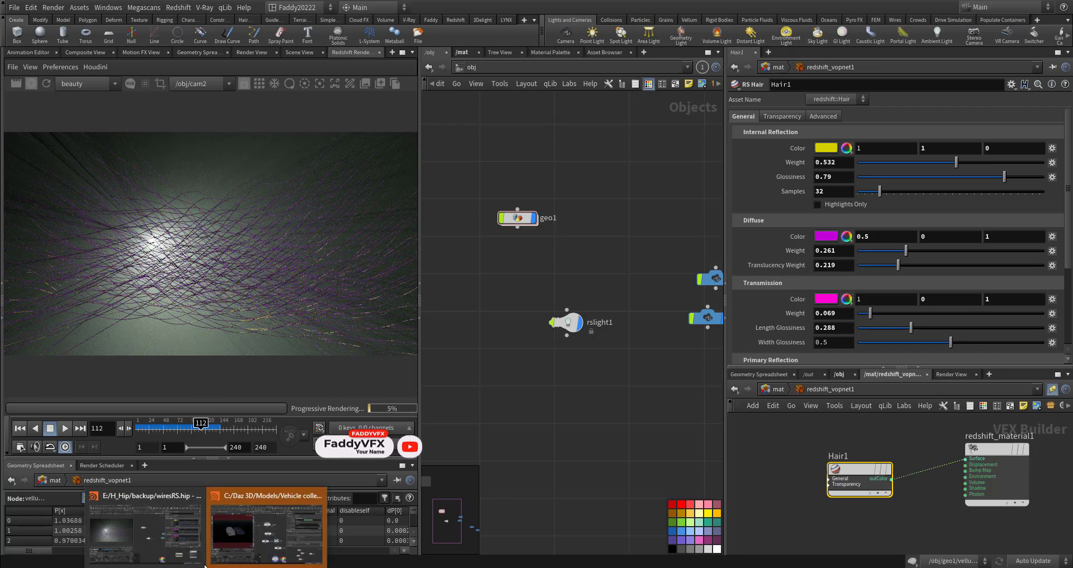
pyautogui.click(242, 530)
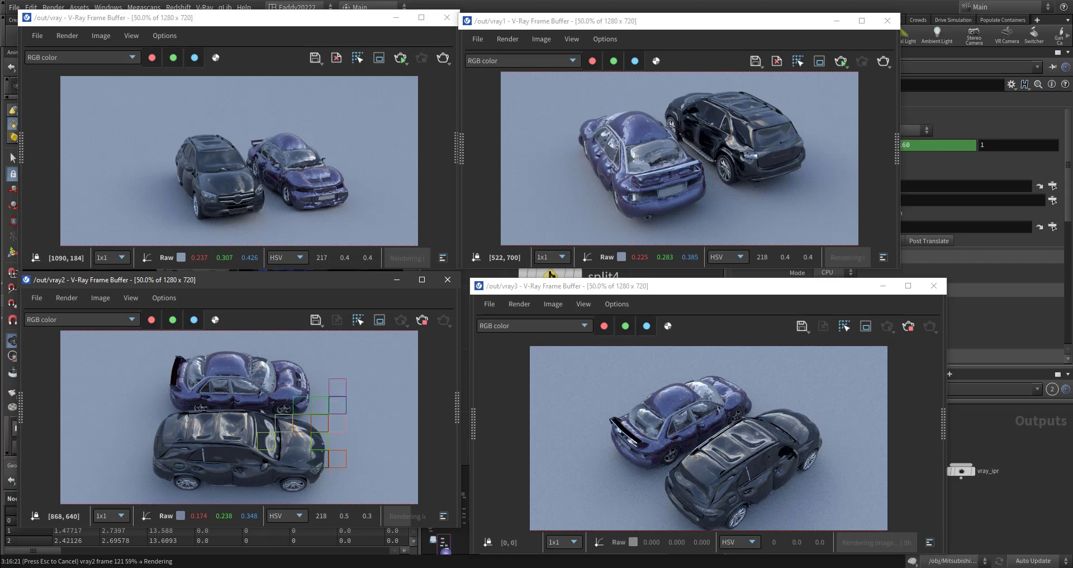
pyautogui.moveTo(241, 563)
pyautogui.click(142, 531)
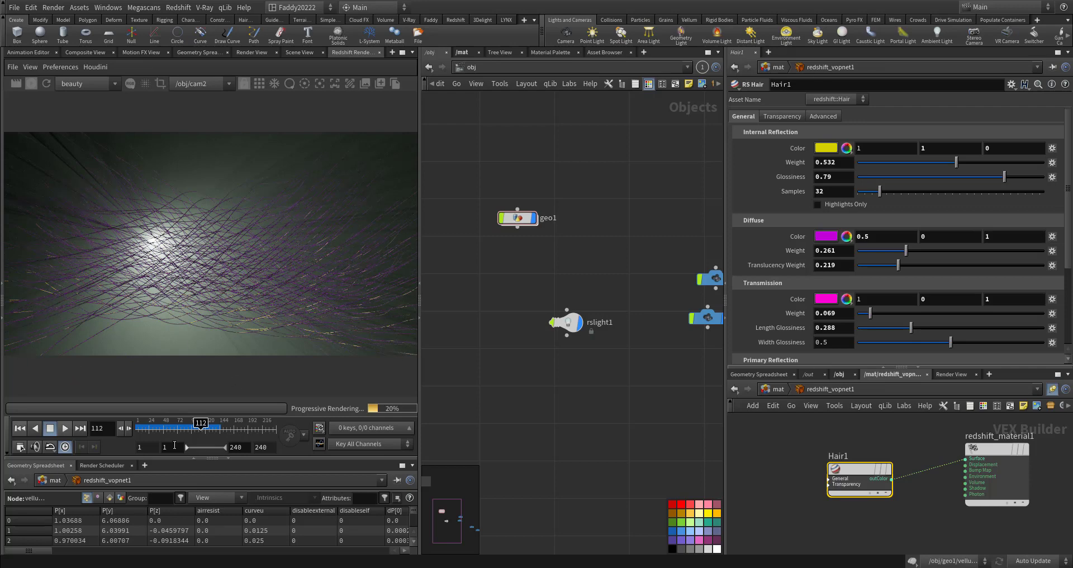
# - Go to frame 43 and refresh the Redshift render to check the strands at that frame
pyautogui.click(160, 429)
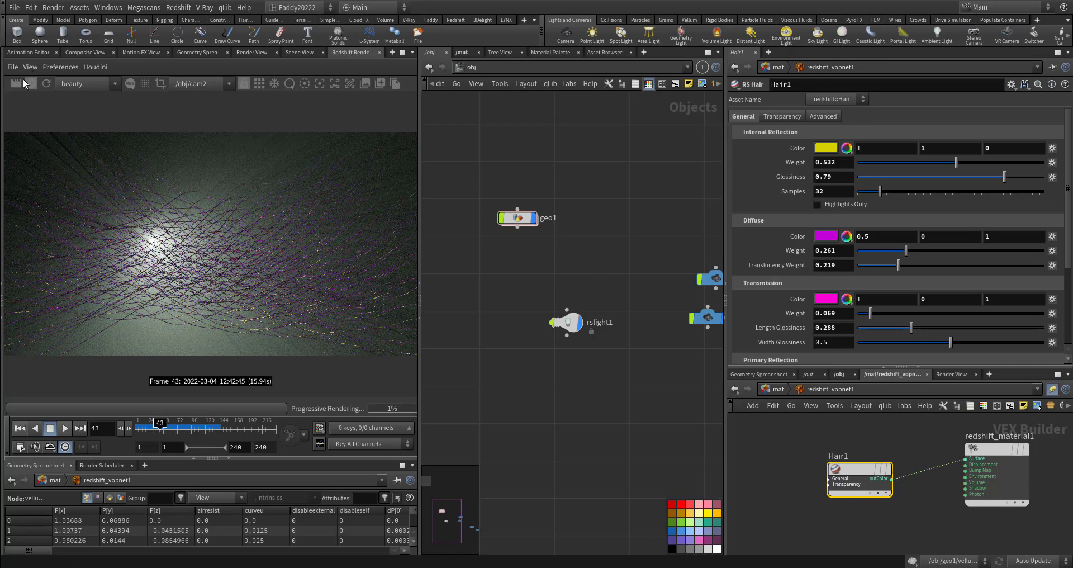
pyautogui.click(30, 84)
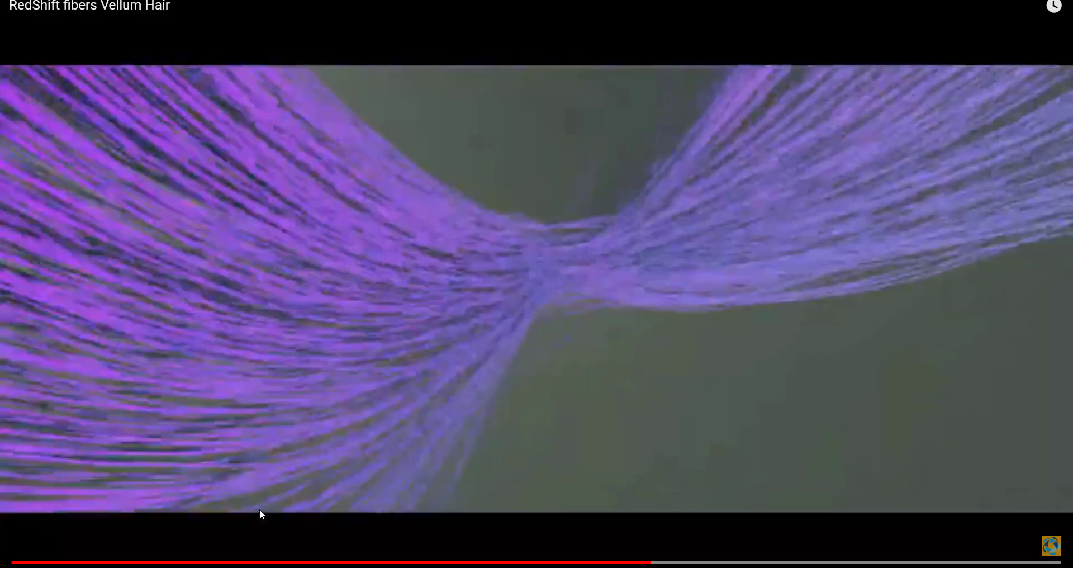
# - Review an earlier part of the "RedShift fibers Vellum Hair" video showing the rendered fibers
pyautogui.click(163, 560)
pyautogui.click(338, 415)
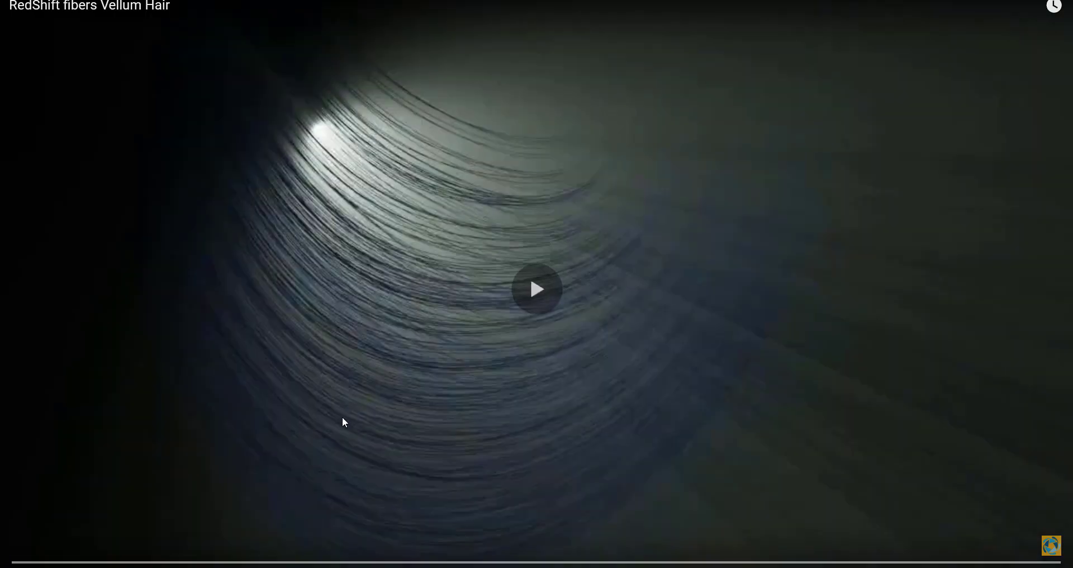